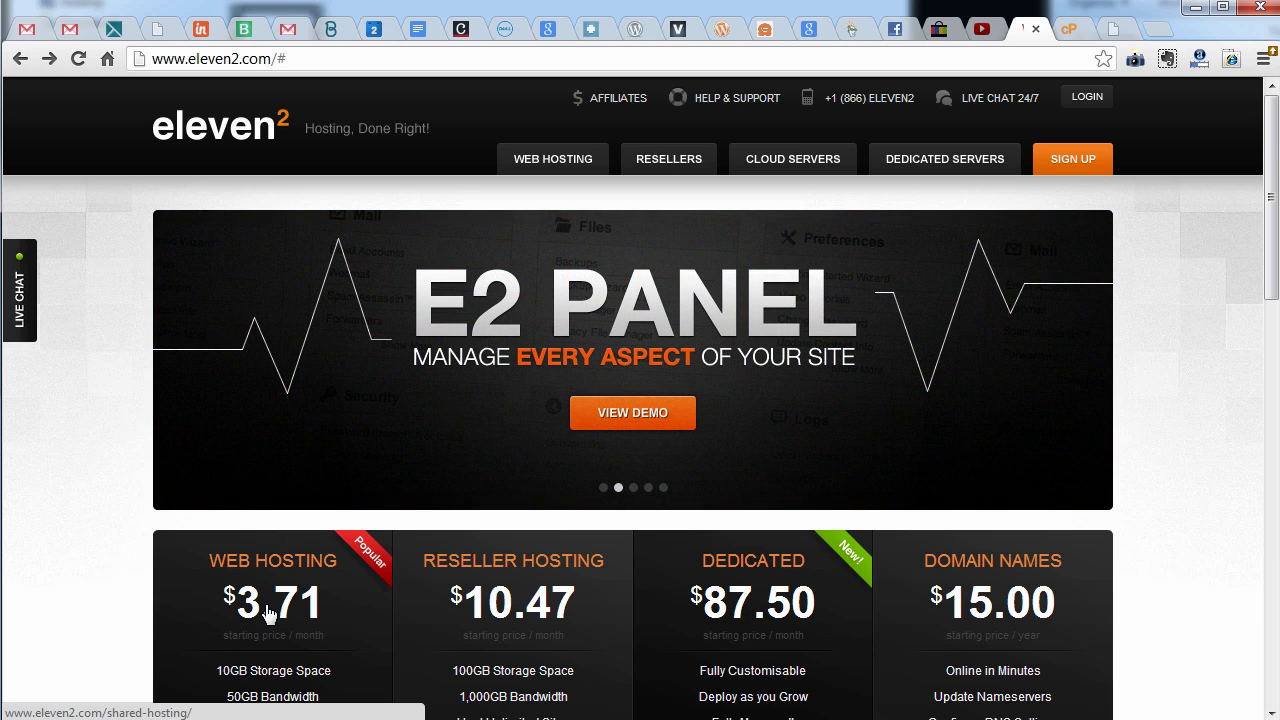
Start a live chat with Eleven2 support, then end it and close the feedback prompt
{"action": "scroll", "coordinate": [270, 610], "scroll_direction": "down", "scroll_amount": 2}
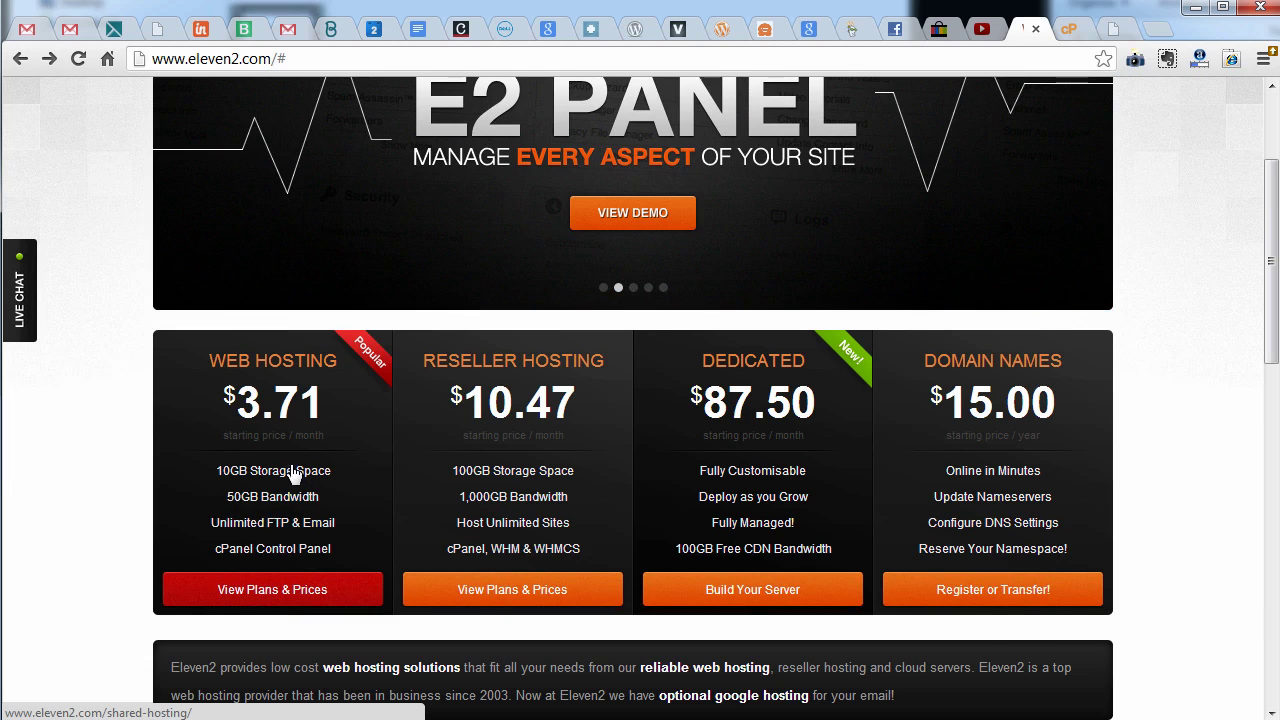
{"action": "scroll", "coordinate": [300, 480], "scroll_direction": "up", "scroll_amount": 1}
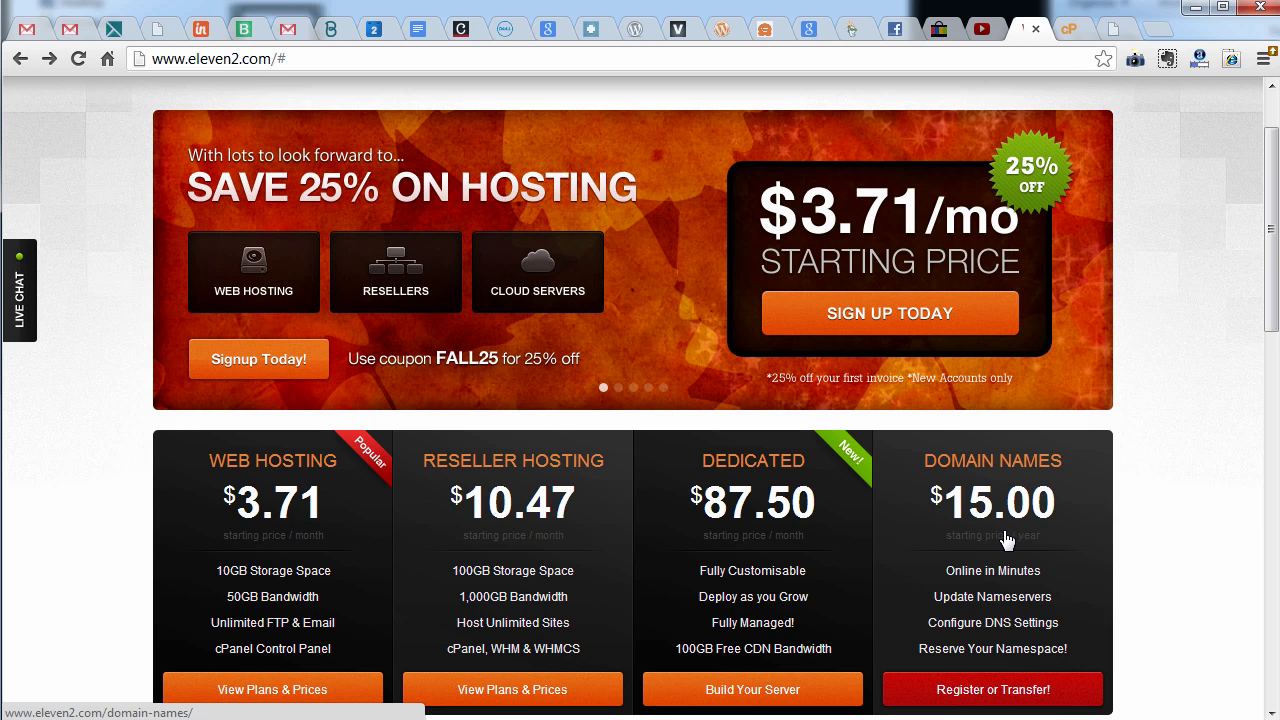
{"action": "scroll", "coordinate": [1006, 540], "scroll_direction": "up", "scroll_amount": 1}
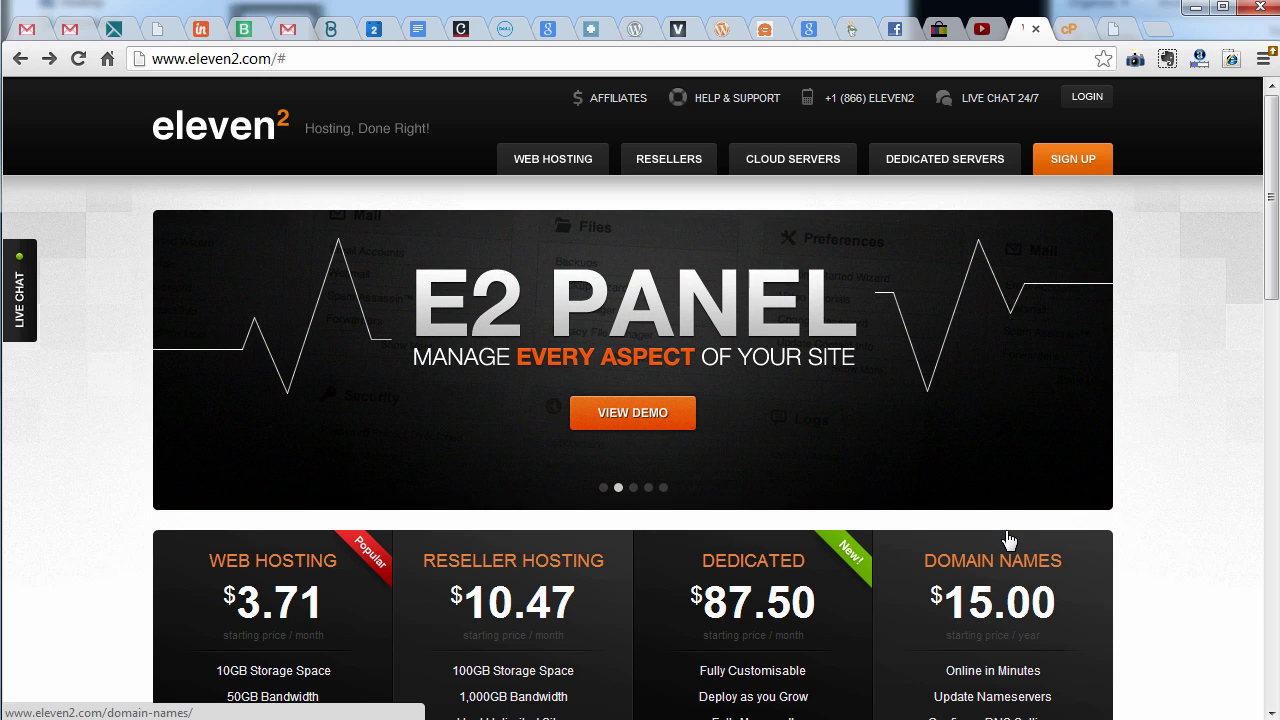
{"action": "left_click", "coordinate": [1000, 97]}
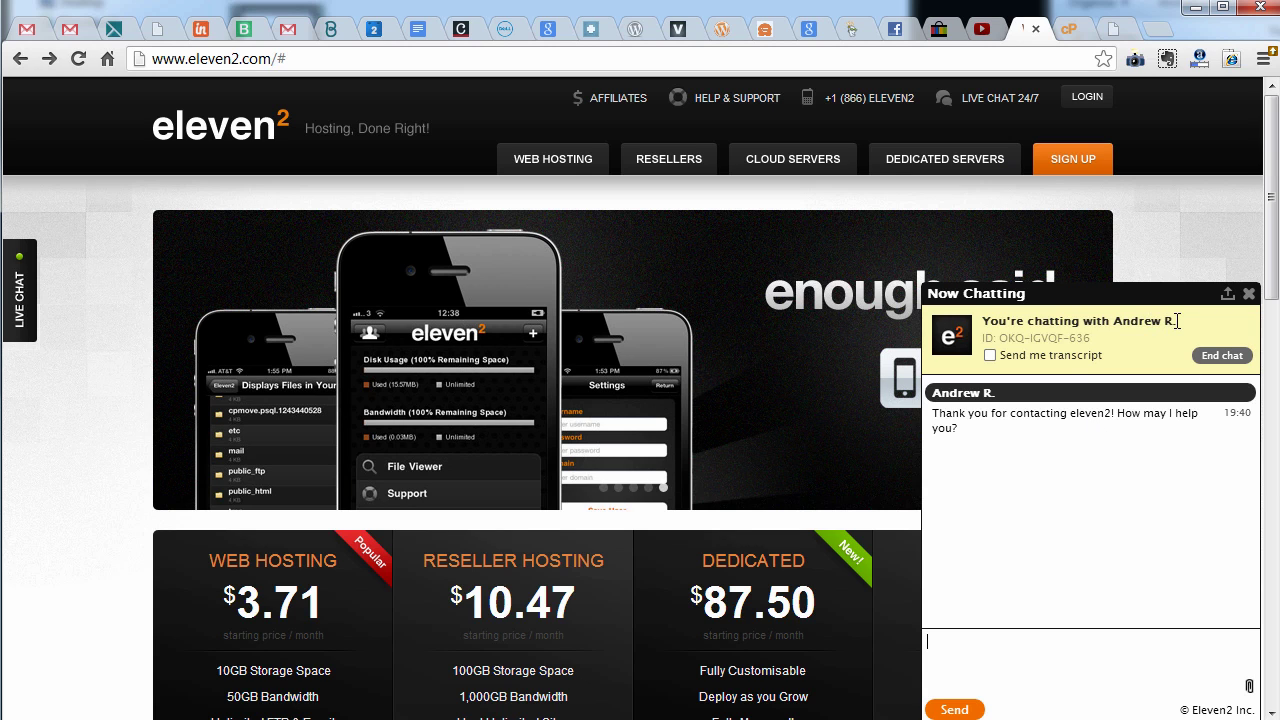
{"action": "left_click_drag", "start_coordinate": [1177, 321], "coordinate": [982, 321]}
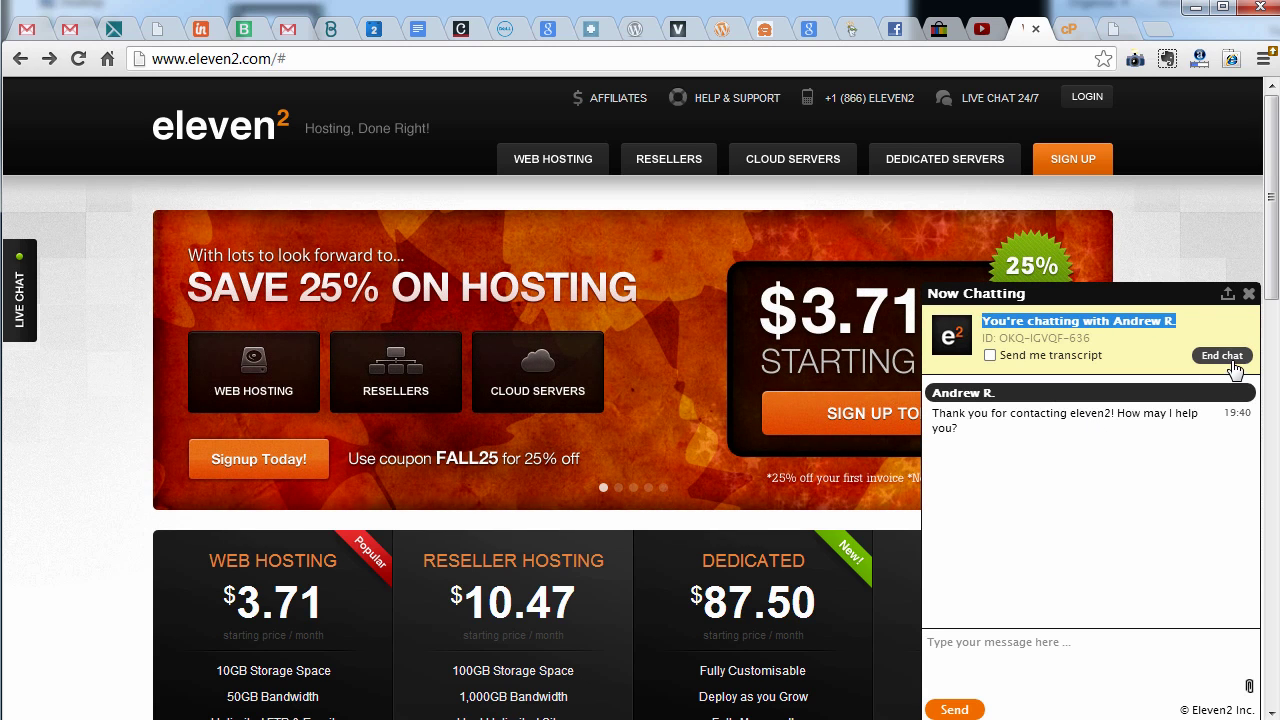
{"action": "left_click", "coordinate": [1233, 365]}
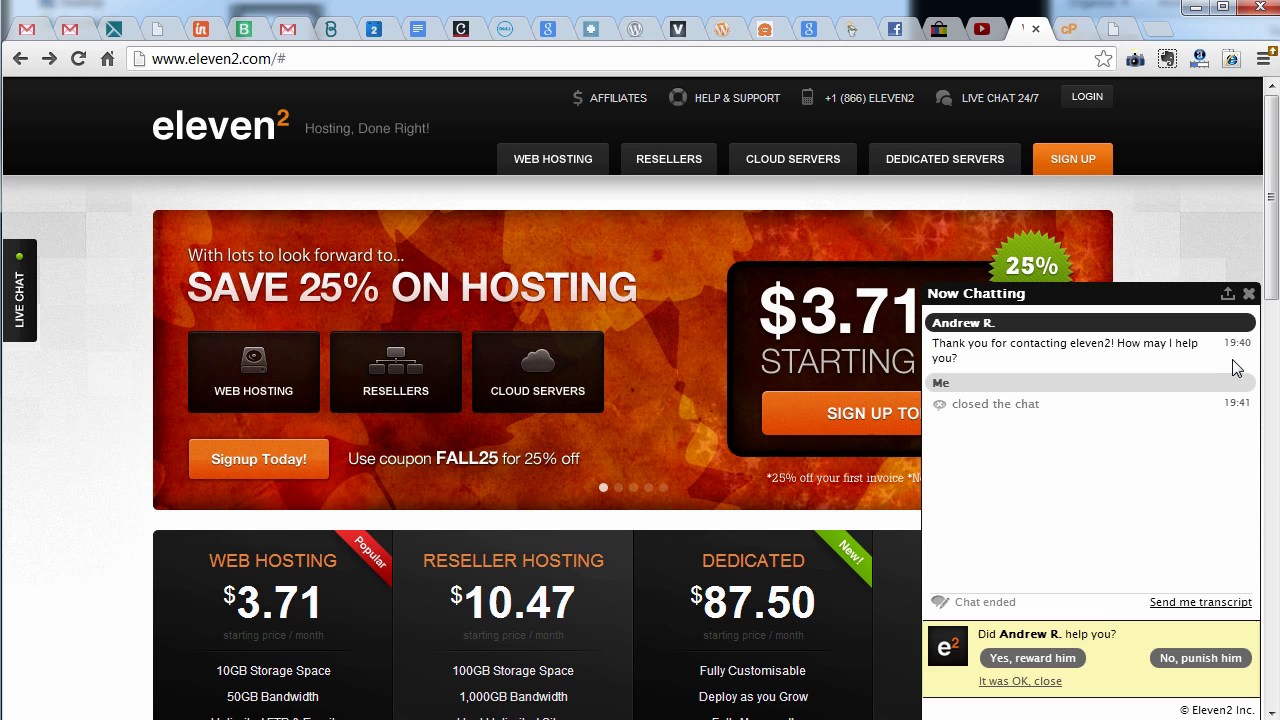
{"action": "left_click", "coordinate": [1053, 684]}
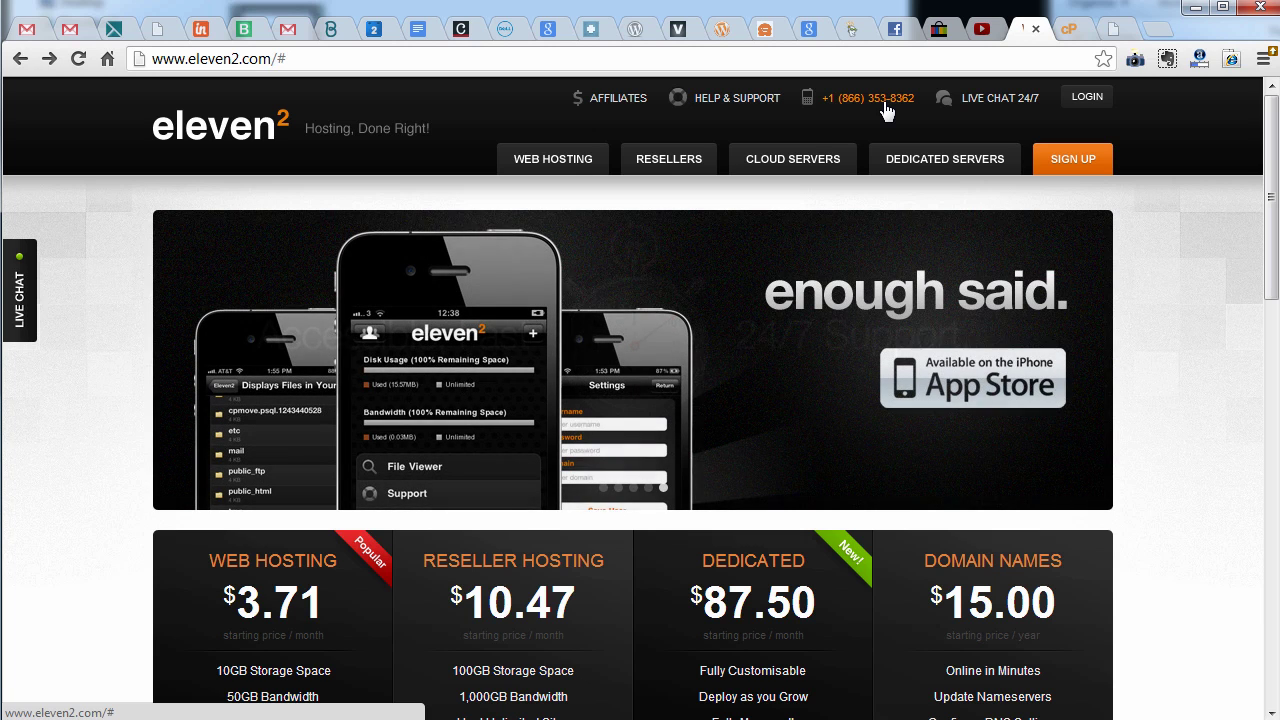
Visit the Eleven2 support center, then return home and look over the hosting pricing boxes
{"action": "left_click", "coordinate": [725, 97]}
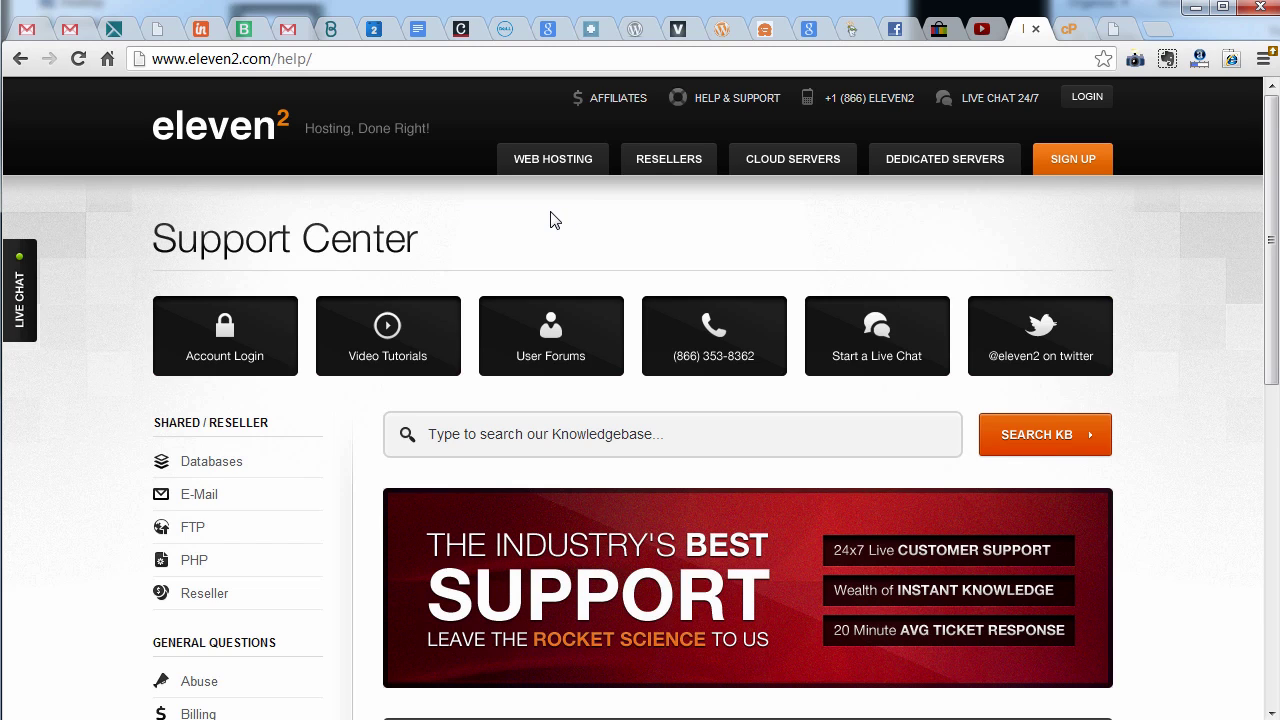
{"action": "left_click", "coordinate": [246, 140]}
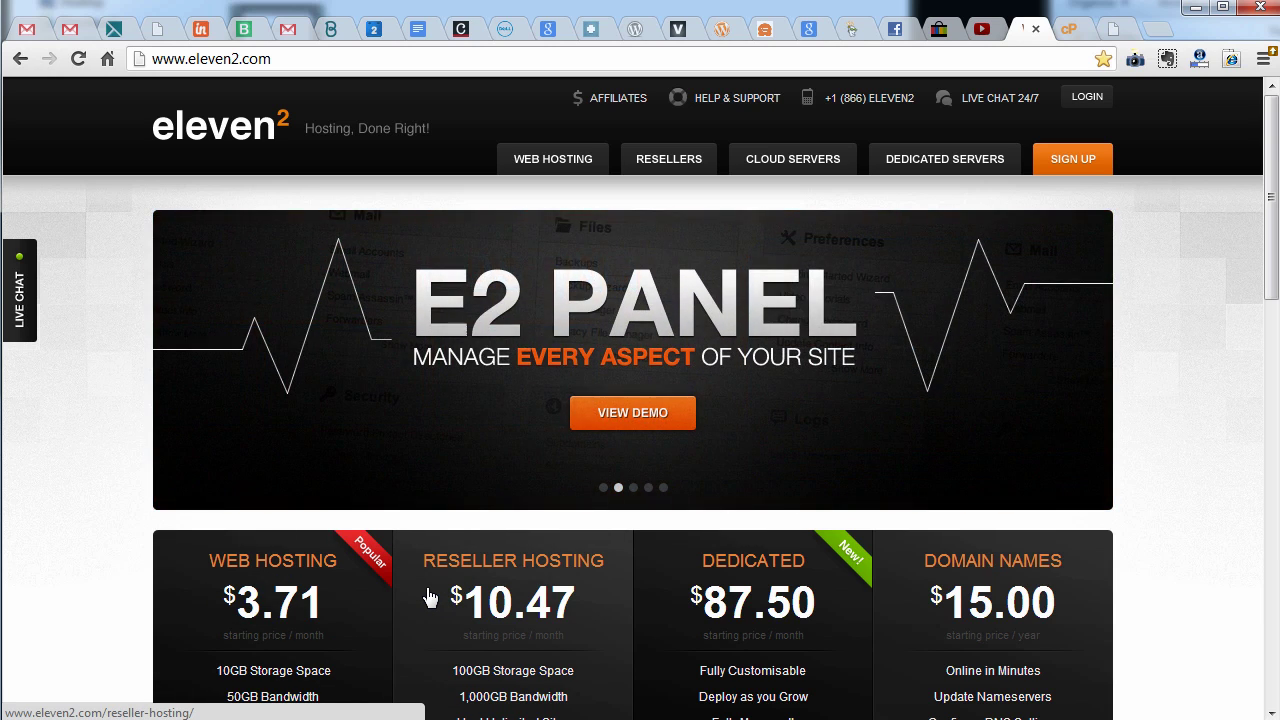
{"action": "scroll", "coordinate": [430, 597], "scroll_direction": "down", "scroll_amount": 1}
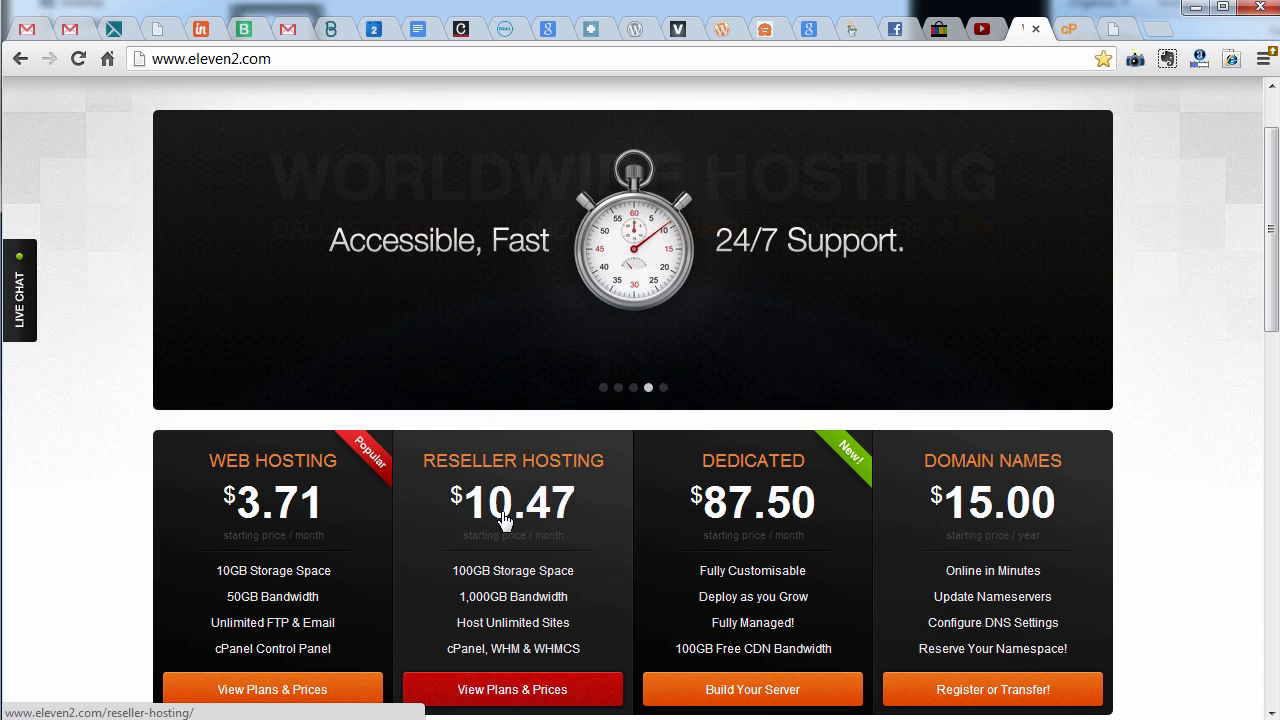
{"action": "scroll", "coordinate": [518, 507], "scroll_direction": "up", "scroll_amount": 1}
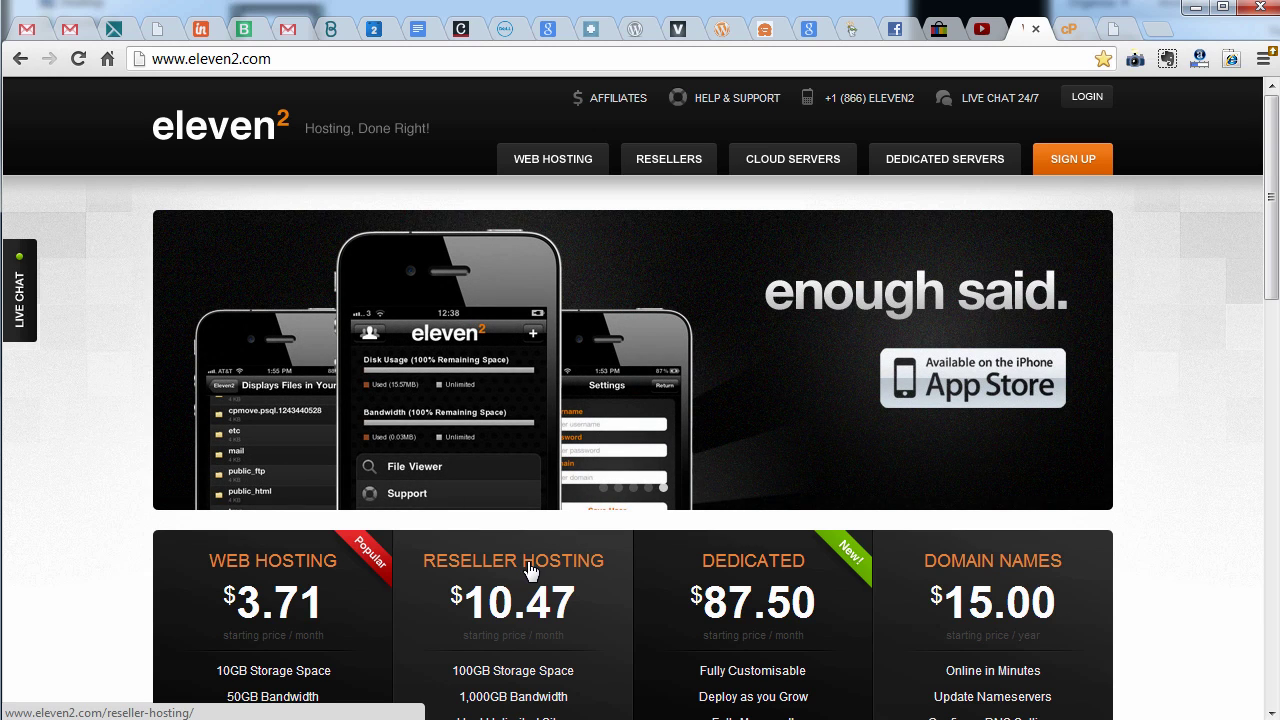
{"action": "scroll", "coordinate": [525, 567], "scroll_direction": "down", "scroll_amount": 2}
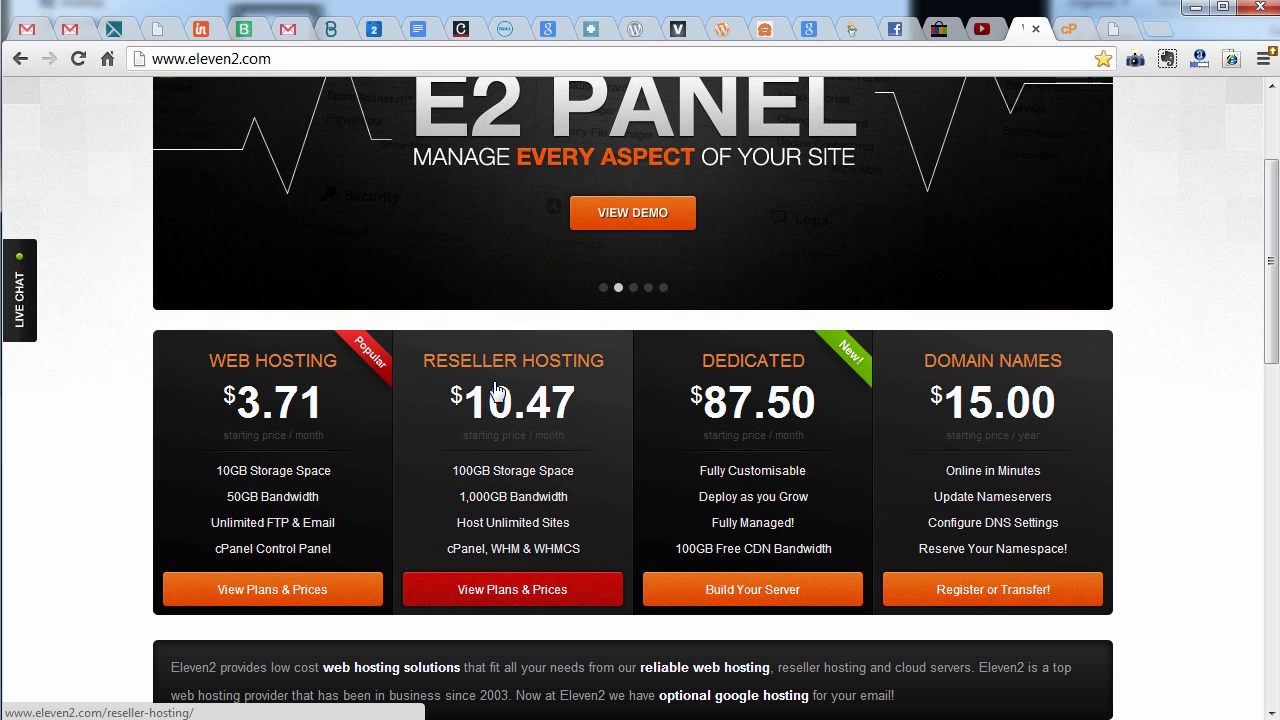
{"action": "scroll", "coordinate": [545, 500], "scroll_direction": "up", "scroll_amount": 2}
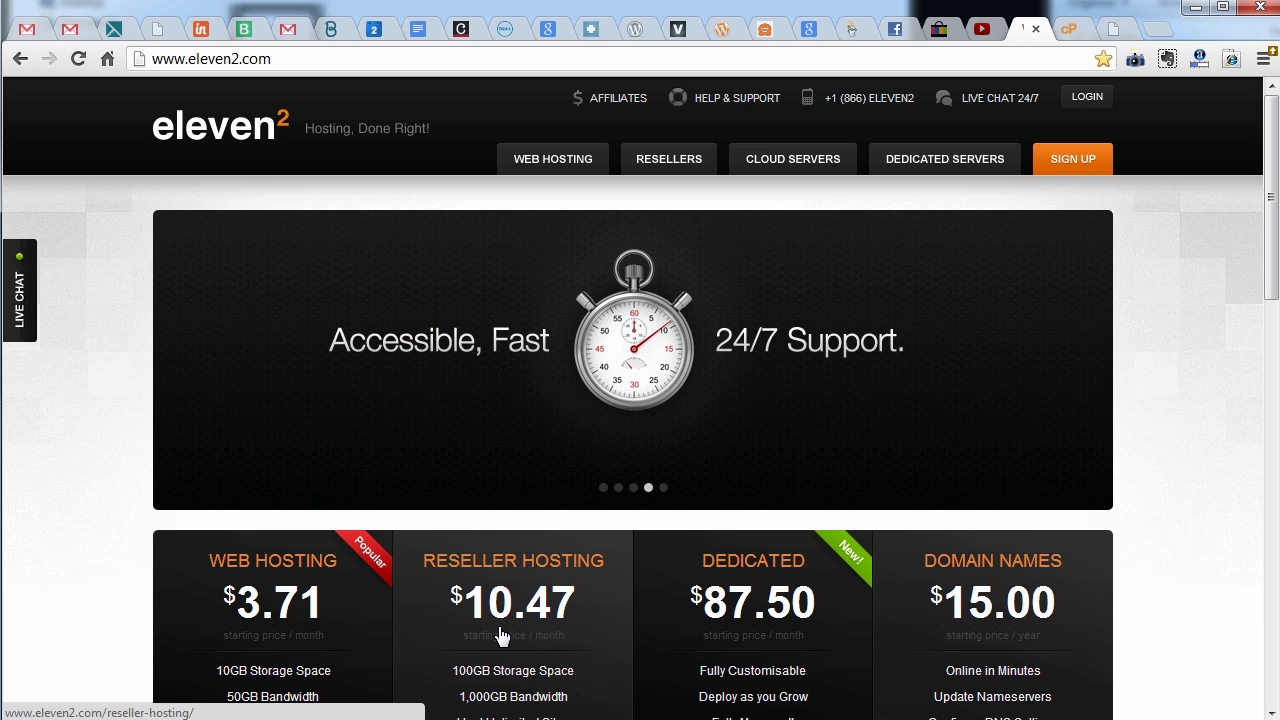
{"action": "scroll", "coordinate": [503, 636], "scroll_direction": "down", "scroll_amount": 1}
{"action": "scroll", "coordinate": [515, 615], "scroll_direction": "up", "scroll_amount": 1}
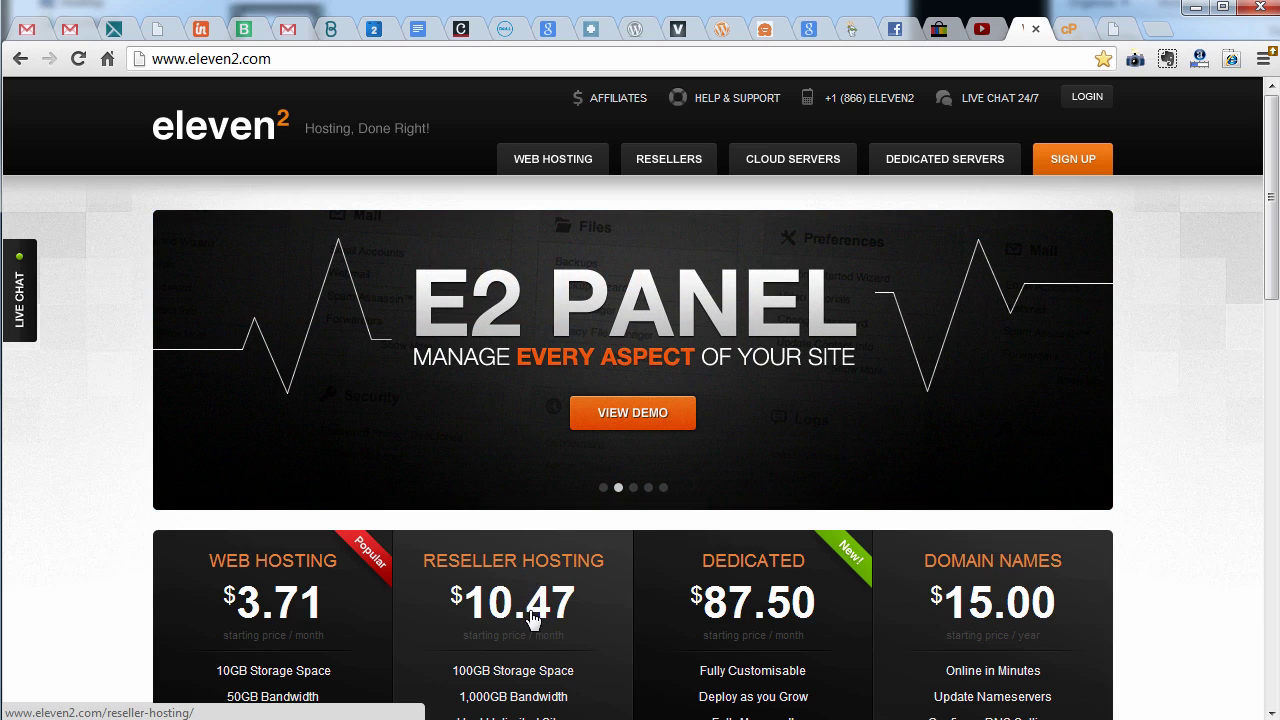
{"action": "scroll", "coordinate": [298, 627], "scroll_direction": "down", "scroll_amount": 2}
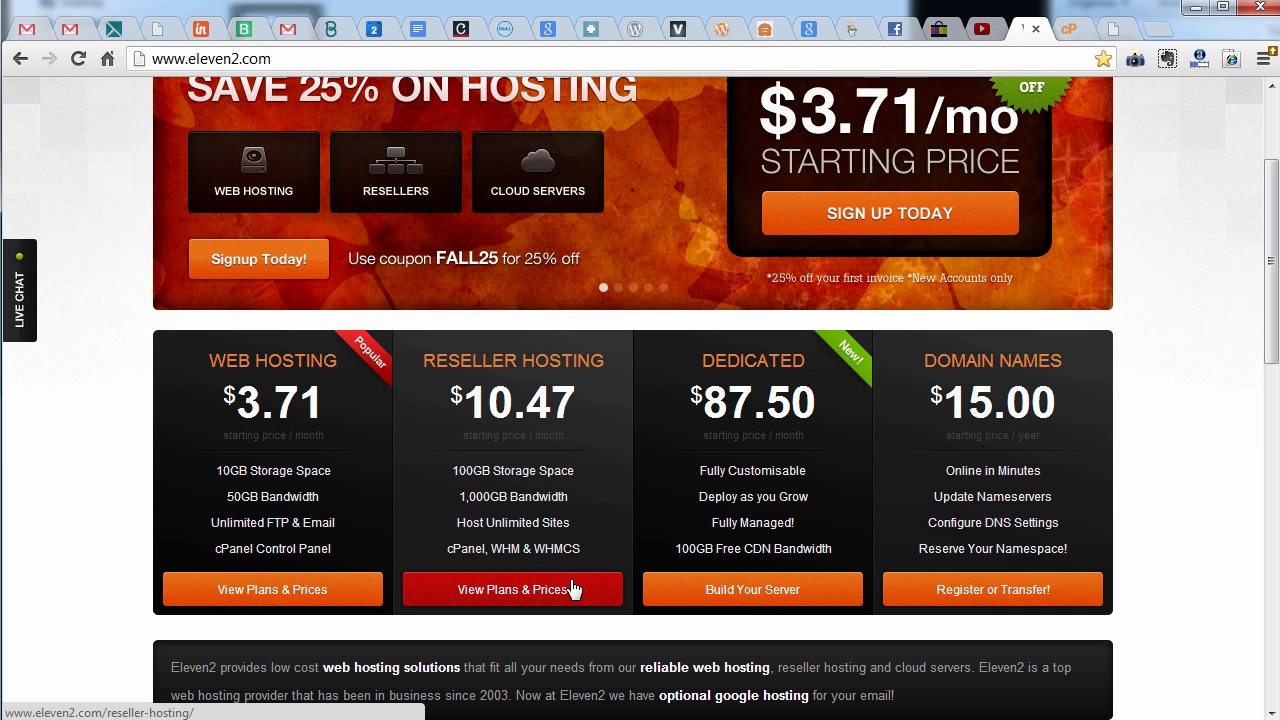
{"action": "scroll", "coordinate": [573, 590], "scroll_direction": "up", "scroll_amount": 2}
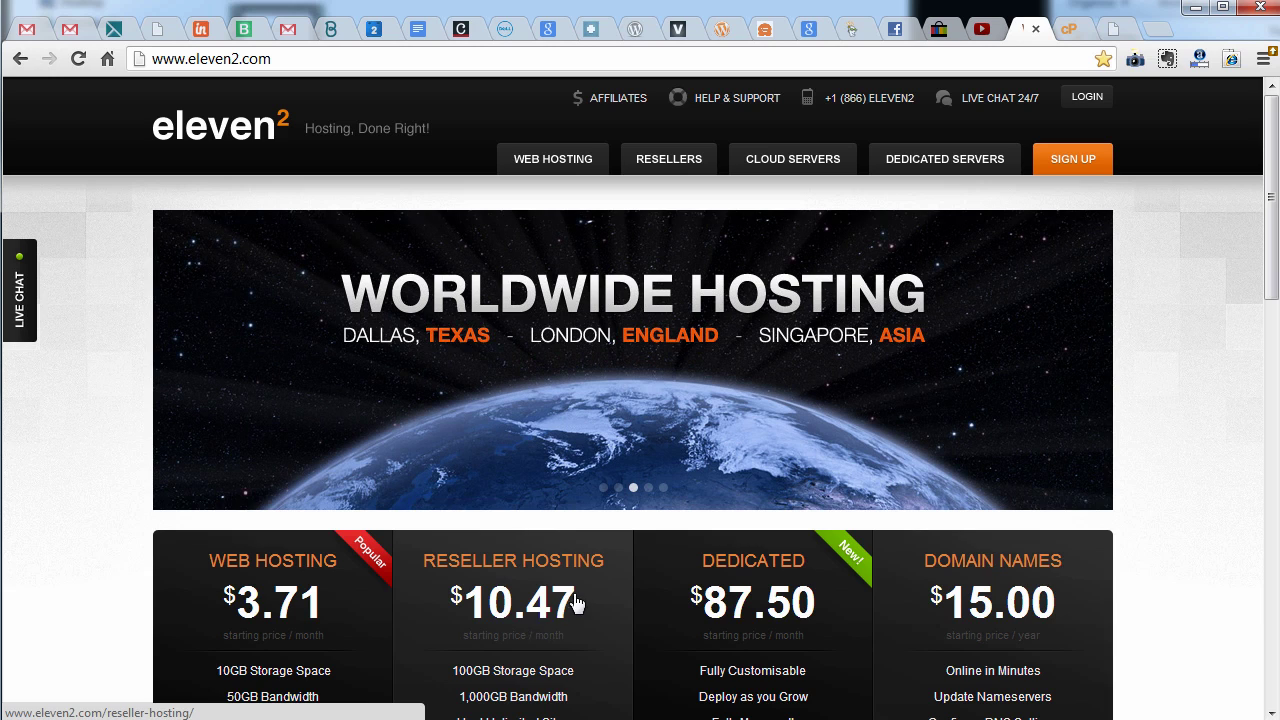
{"action": "scroll", "coordinate": [472, 575], "scroll_direction": "down", "scroll_amount": 2}
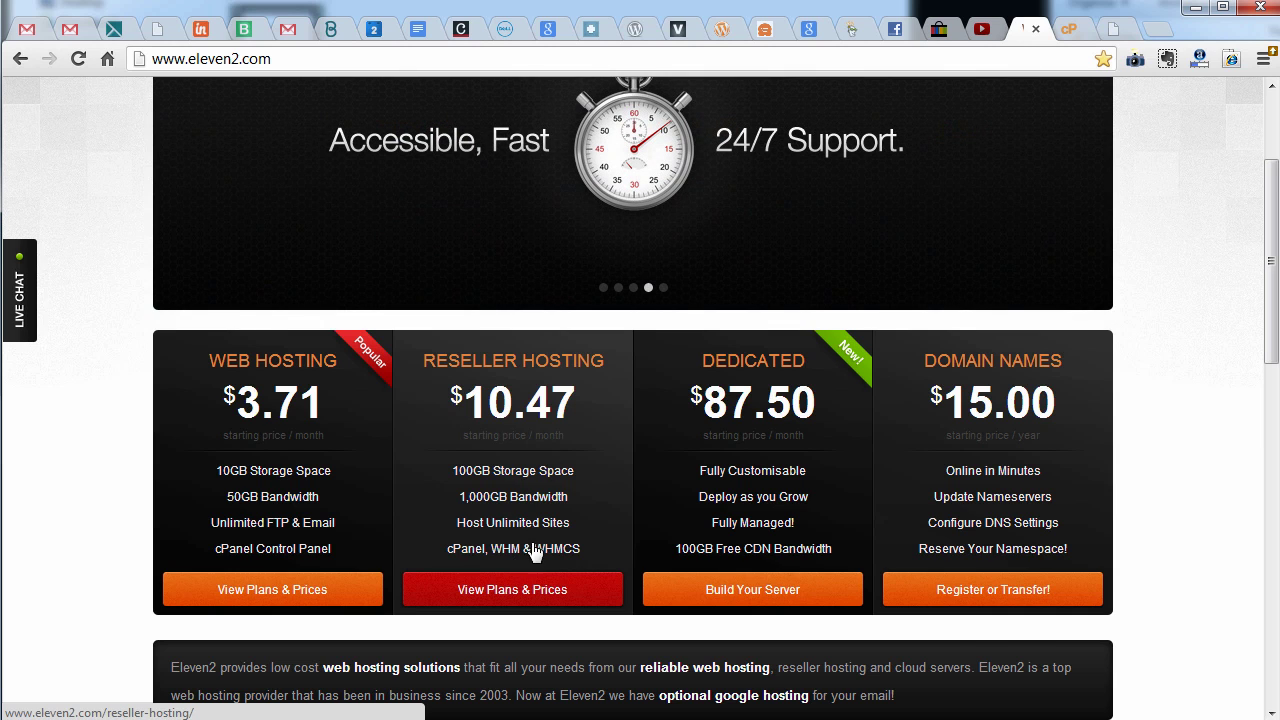
{"action": "scroll", "coordinate": [533, 553], "scroll_direction": "up", "scroll_amount": 2}
Open the support center's Video Tutorials page, noting its 919 tutorials
{"action": "mouse_move", "coordinate": [527, 165]}
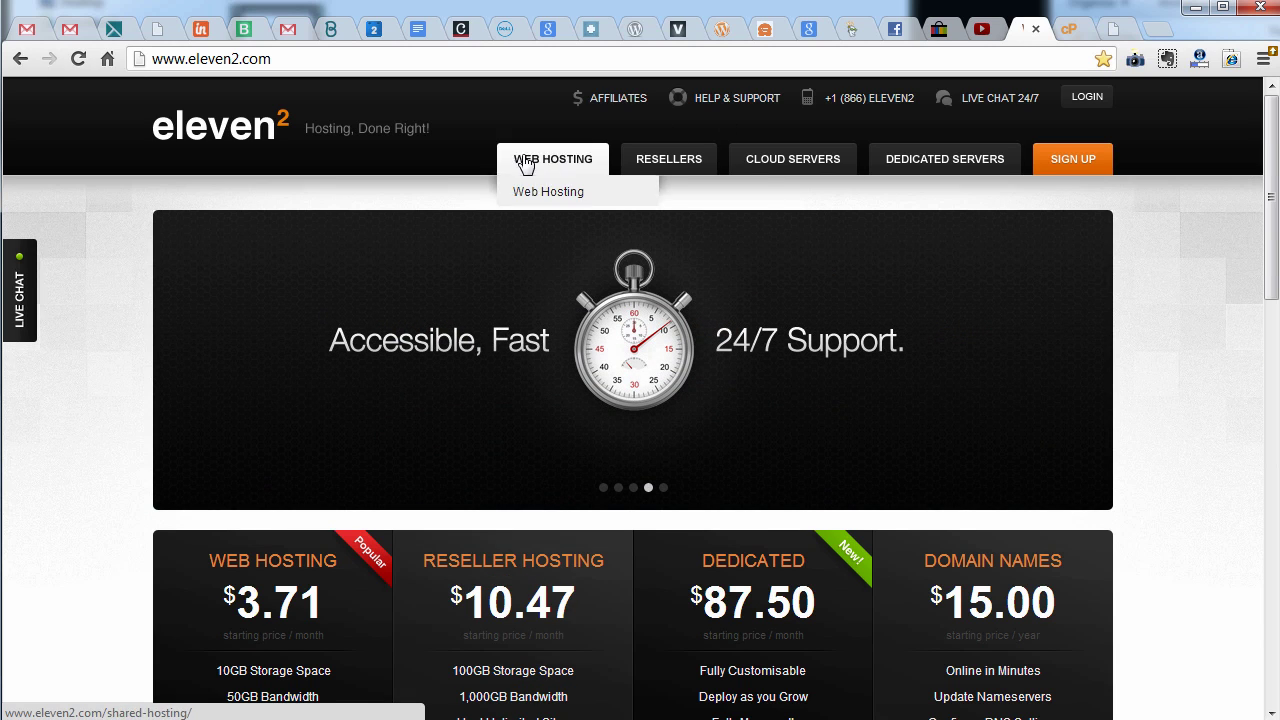
{"action": "left_click", "coordinate": [742, 100]}
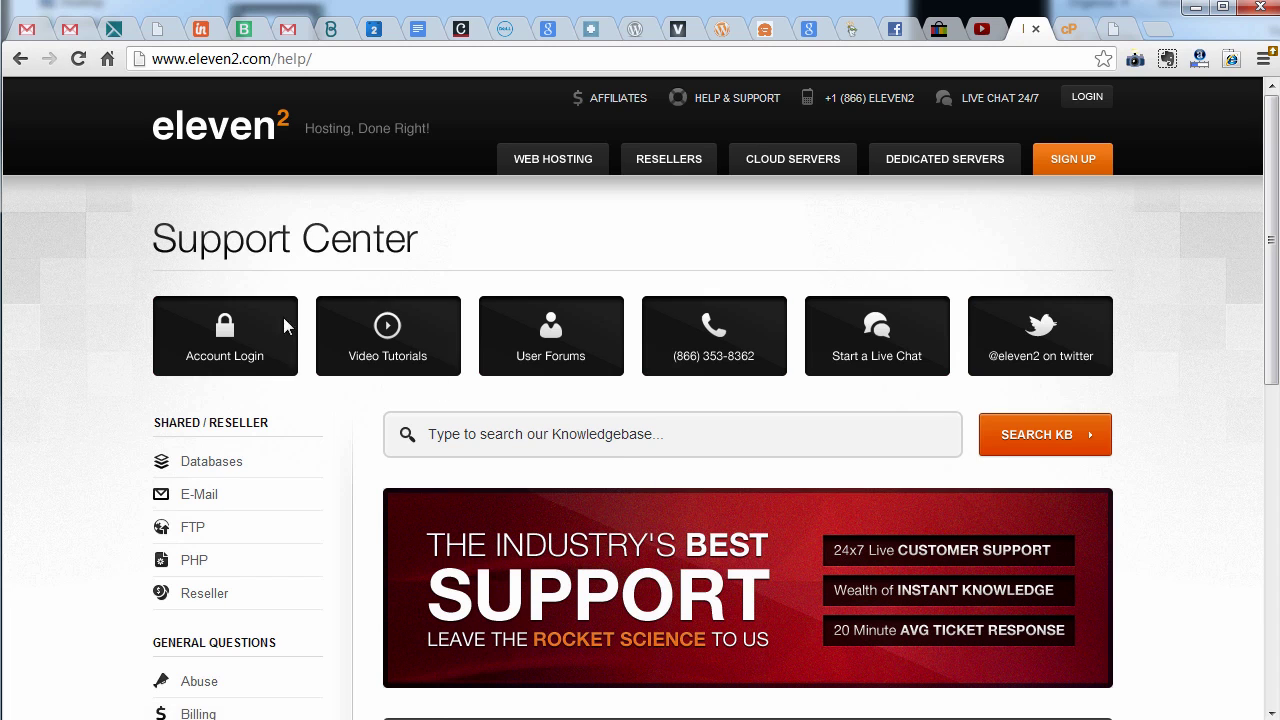
{"action": "left_click", "coordinate": [415, 336]}
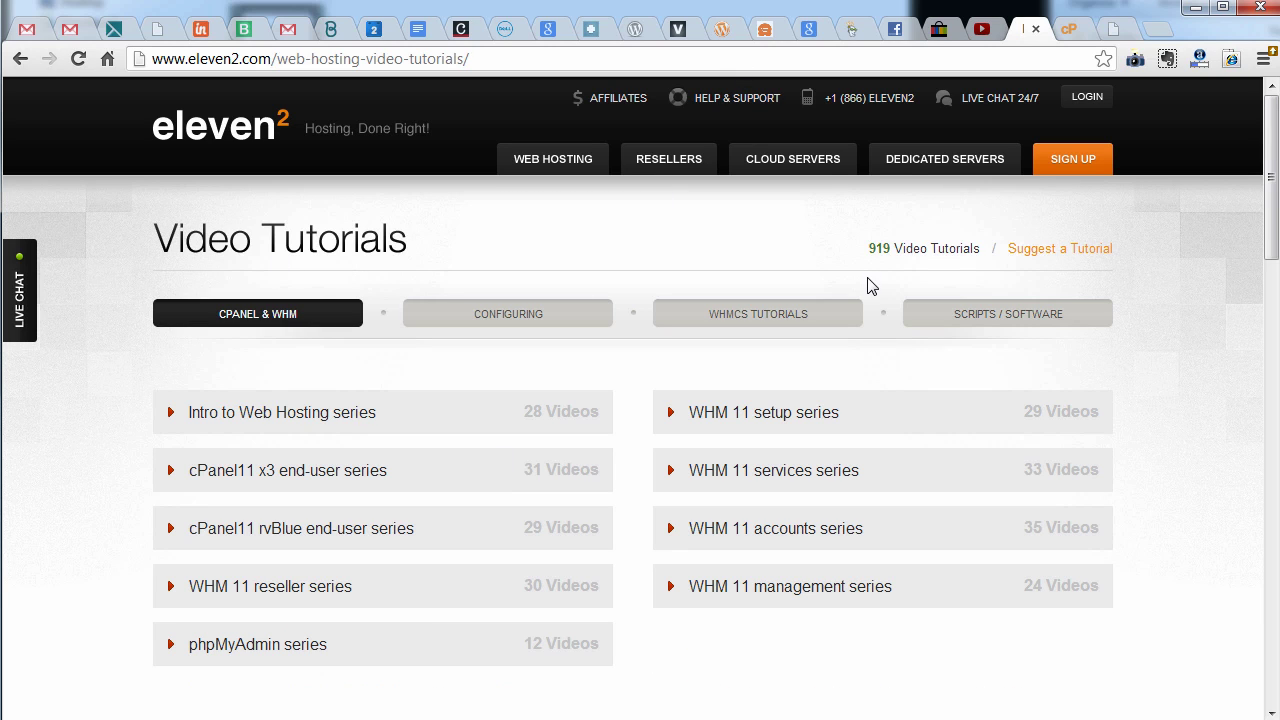
{"action": "left_click_drag", "start_coordinate": [868, 248], "coordinate": [891, 249]}
{"action": "scroll", "coordinate": [1094, 474], "scroll_direction": "down", "scroll_amount": 1}
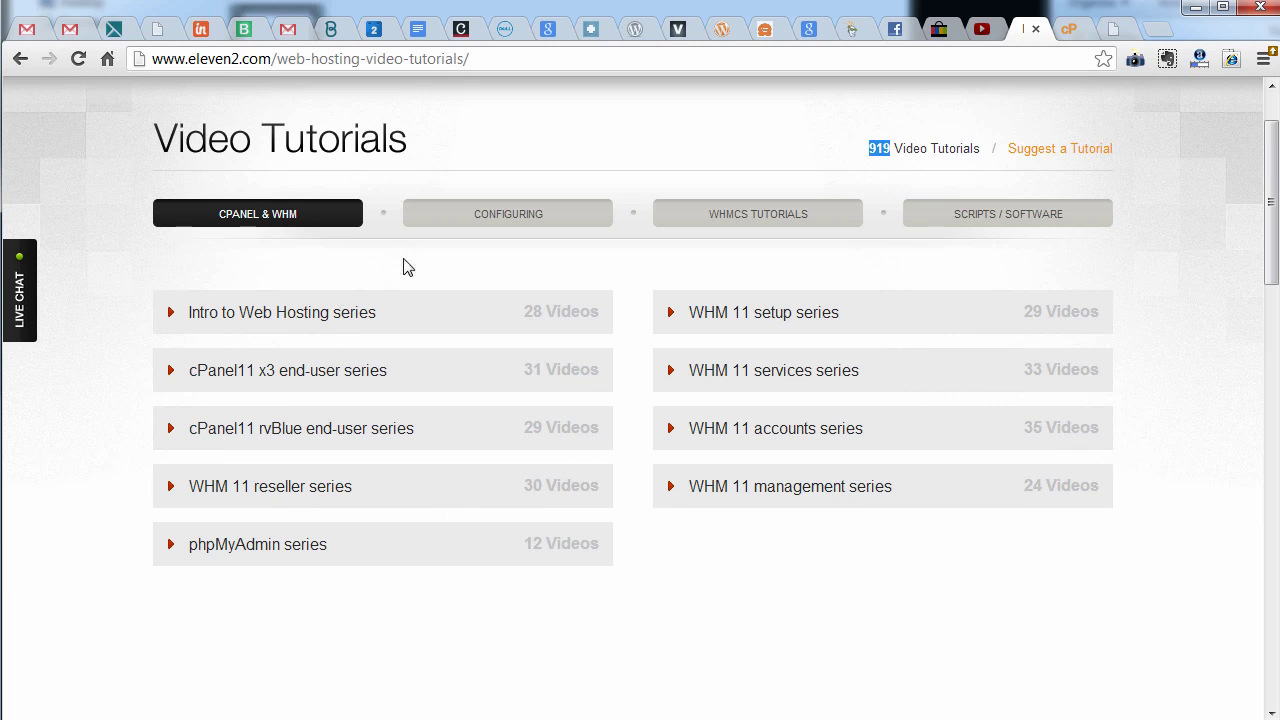
Browse the Configuring, WHMCS, scripts and software, and cPanel & WHM tutorial series
{"action": "left_click", "coordinate": [503, 222]}
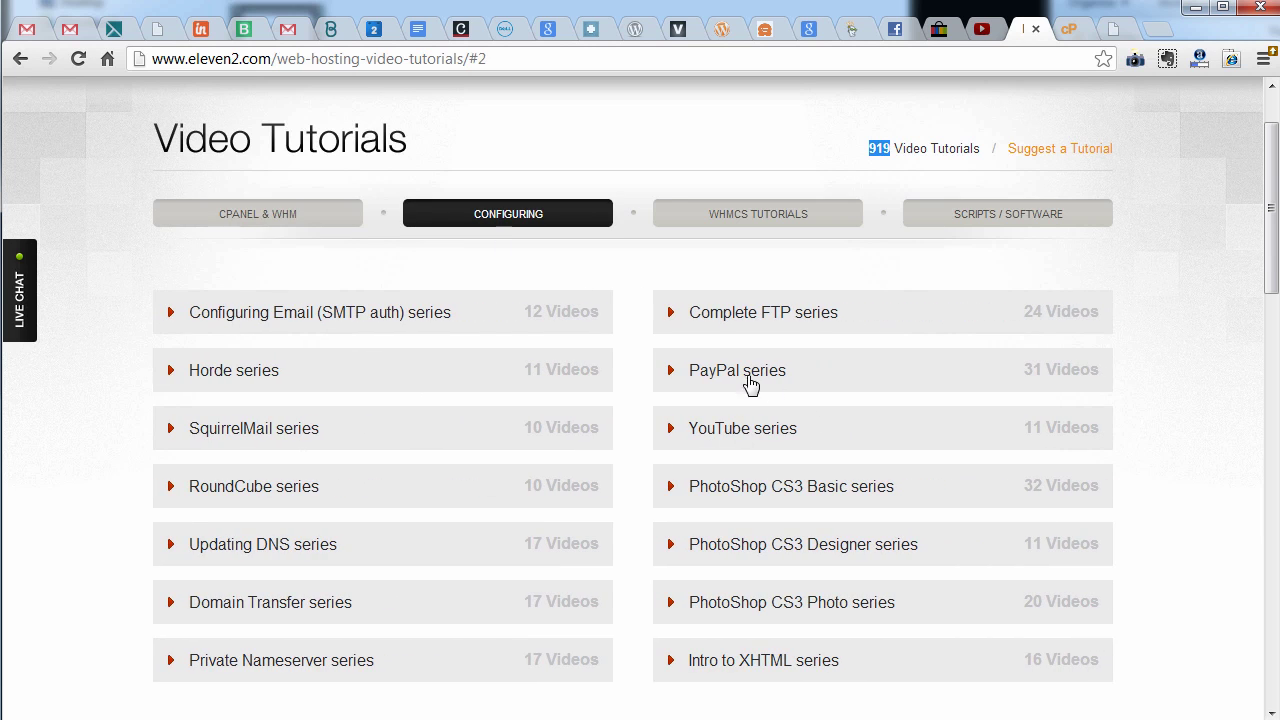
{"action": "scroll", "coordinate": [318, 563], "scroll_direction": "down", "scroll_amount": 3}
{"action": "scroll", "coordinate": [323, 562], "scroll_direction": "up", "scroll_amount": 4}
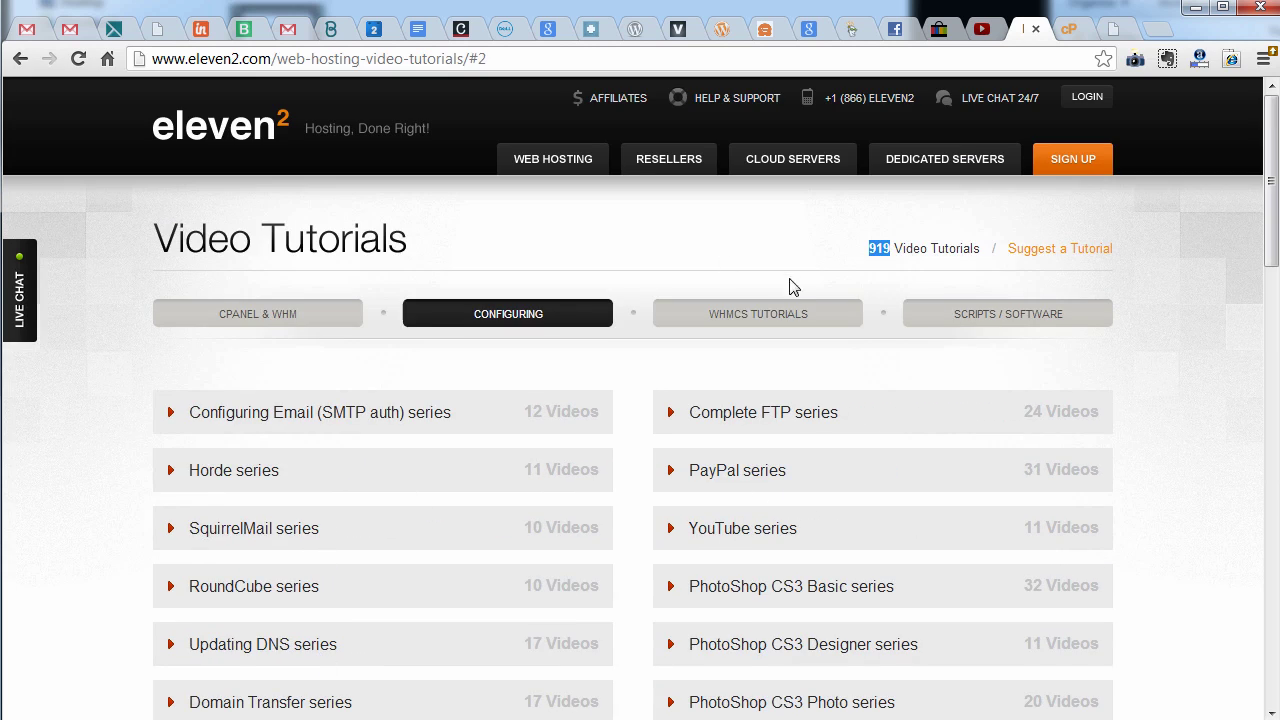
{"action": "left_click", "coordinate": [775, 313]}
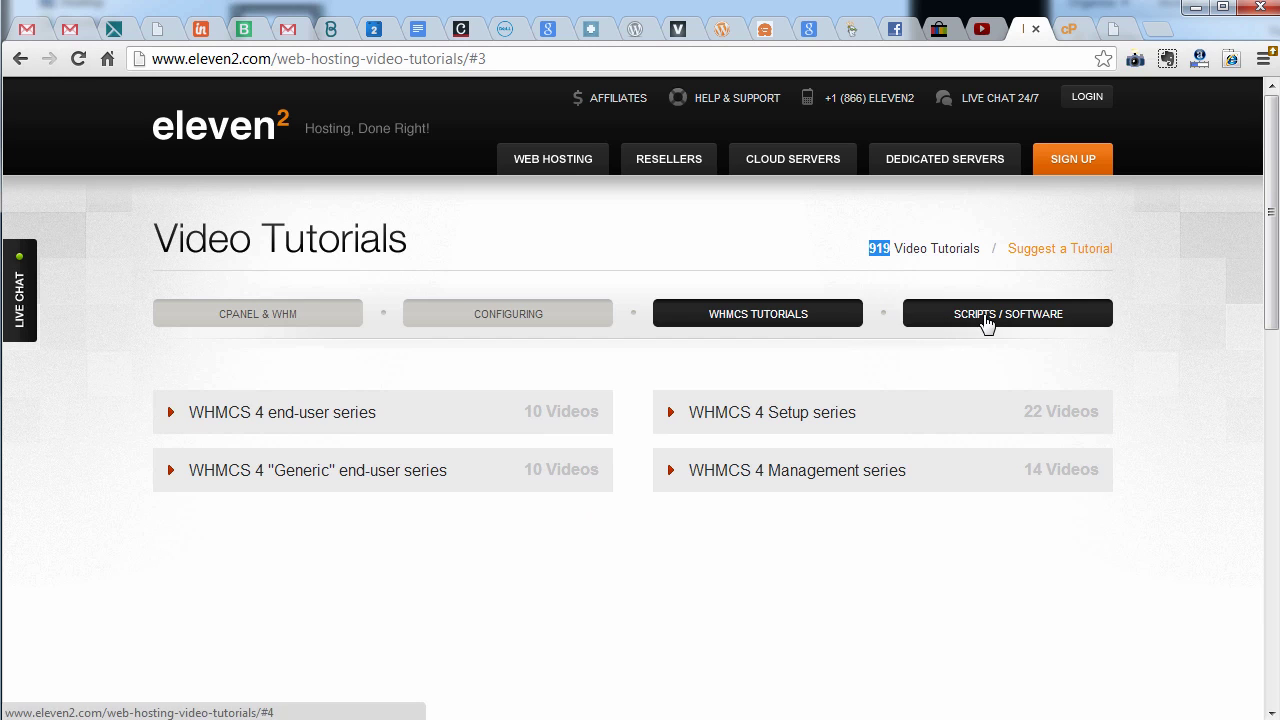
{"action": "left_click", "coordinate": [986, 316]}
{"action": "left_click", "coordinate": [534, 316]}
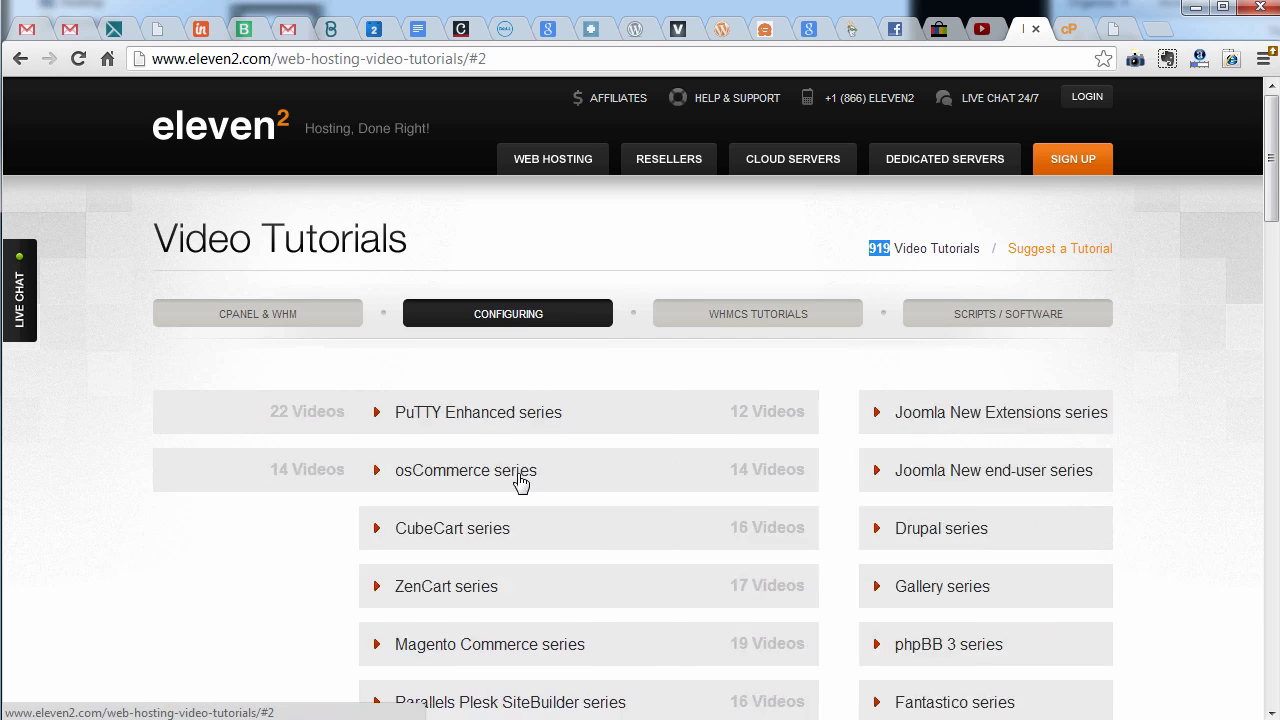
{"action": "left_click", "coordinate": [294, 320]}
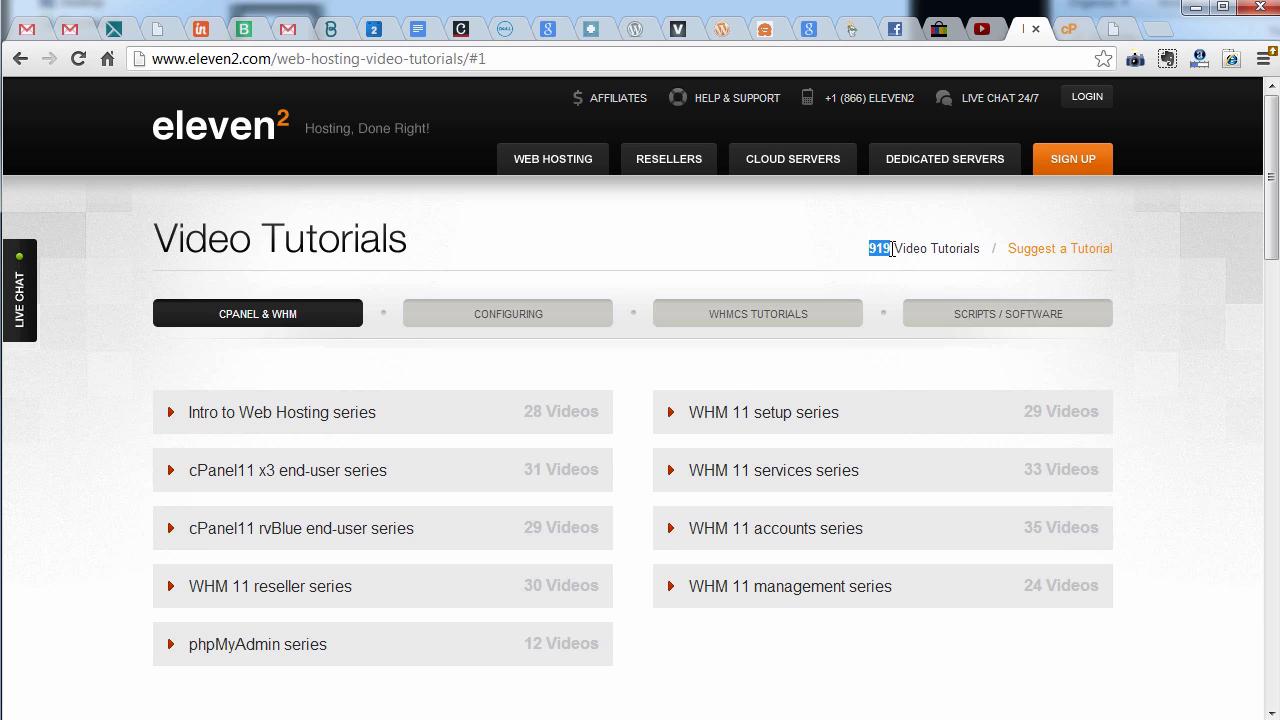
{"action": "left_click", "coordinate": [551, 320]}
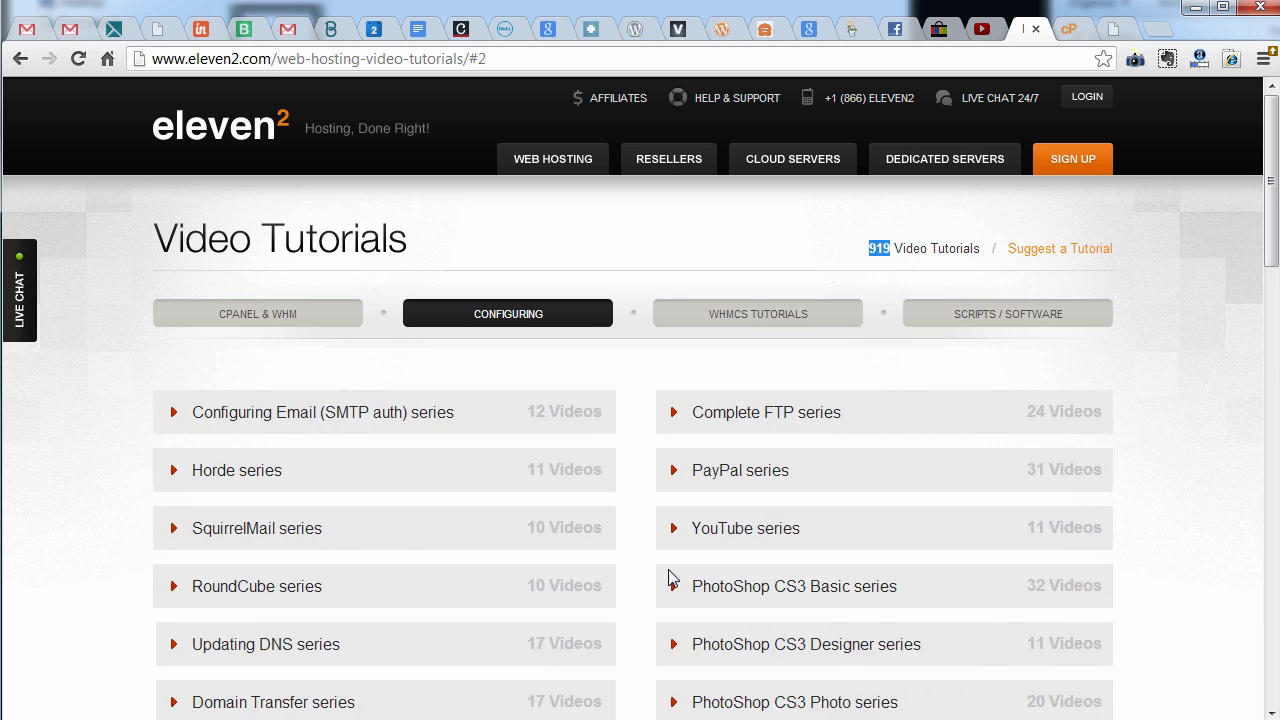
Clear the stray selection and go back to eleven2.com via the header logo
{"action": "scroll", "coordinate": [790, 570], "scroll_direction": "down", "scroll_amount": 2}
{"action": "scroll", "coordinate": [790, 570], "scroll_direction": "down", "scroll_amount": 1}
{"action": "scroll", "coordinate": [790, 570], "scroll_direction": "up", "scroll_amount": 2}
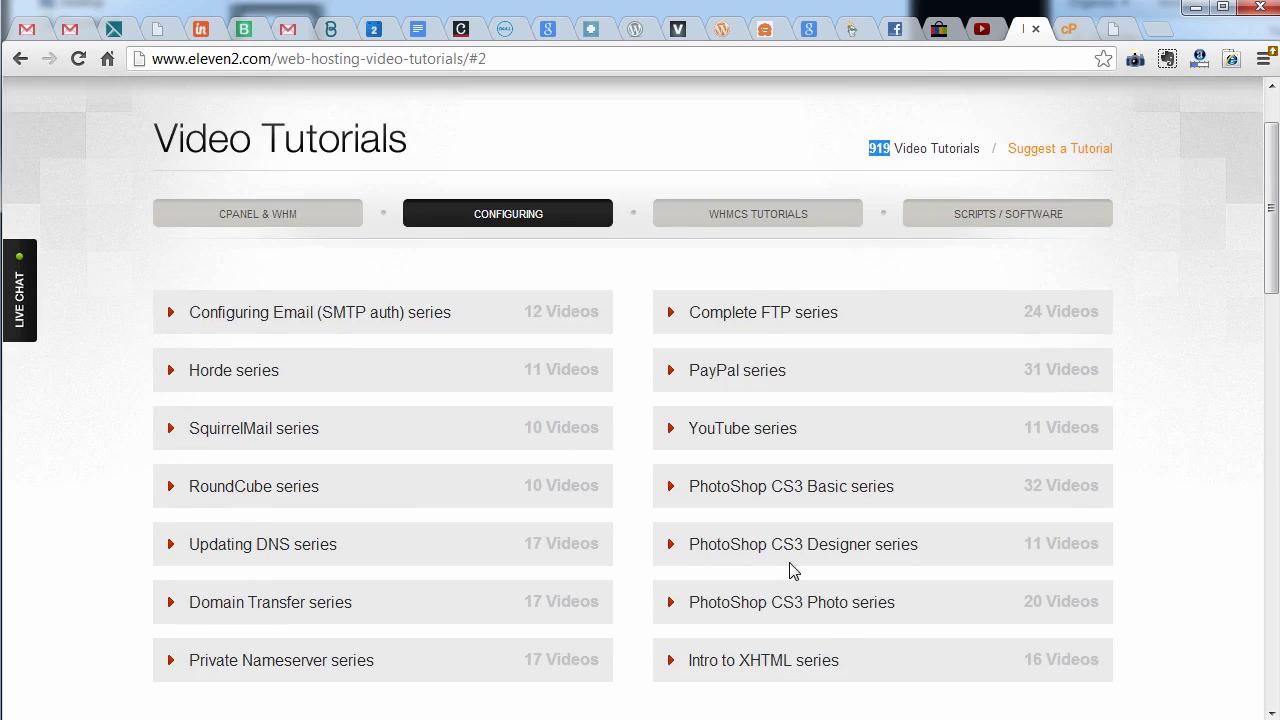
{"action": "scroll", "coordinate": [790, 570], "scroll_direction": "up", "scroll_amount": 1}
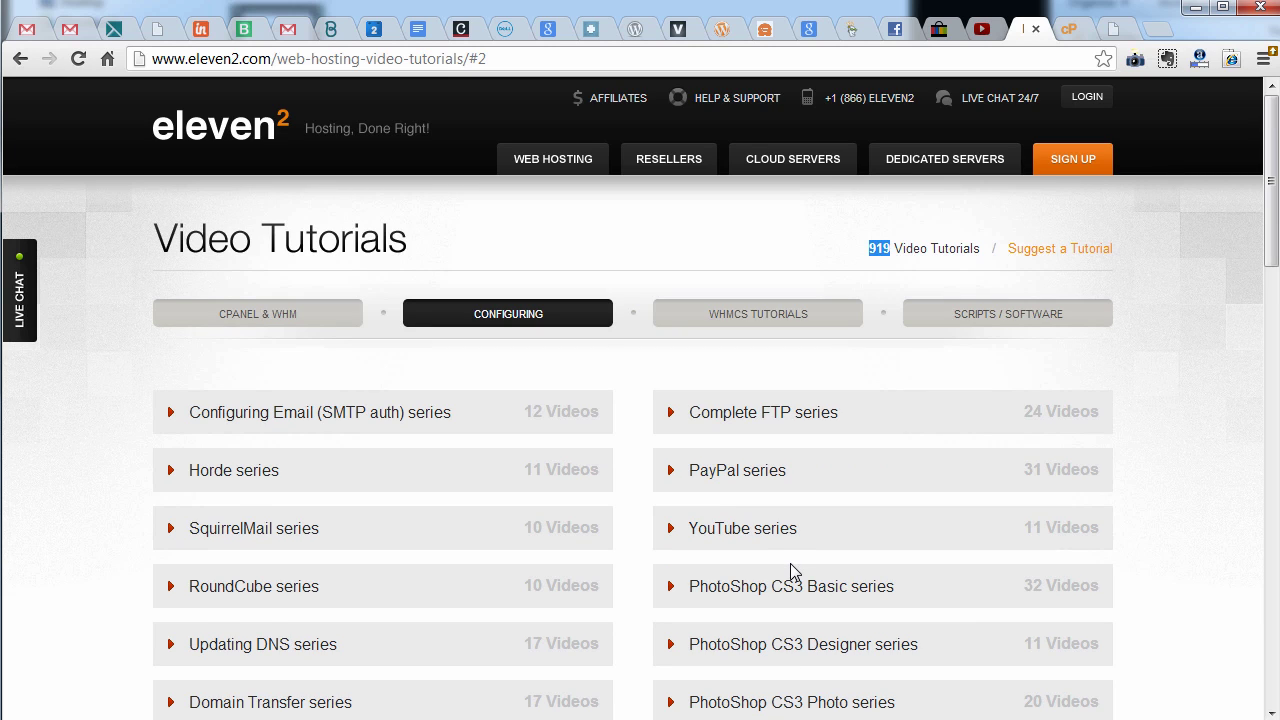
{"action": "left_click", "coordinate": [634, 256]}
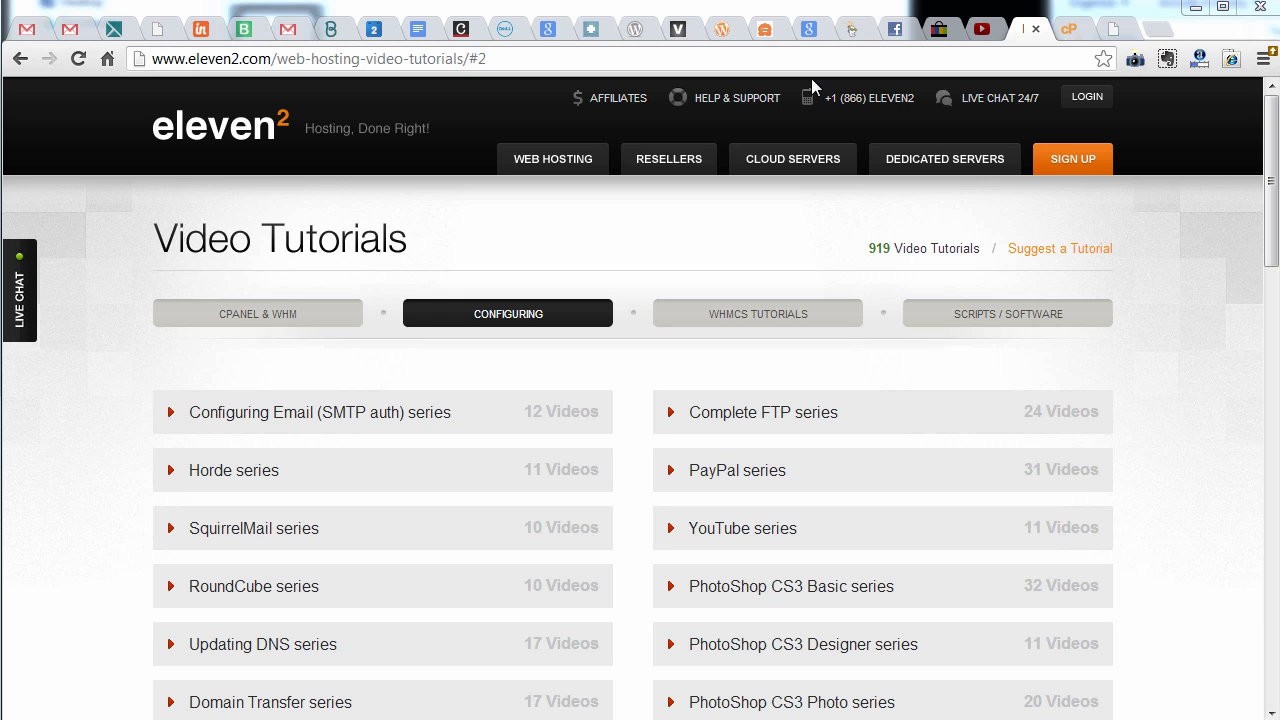
{"action": "left_click", "coordinate": [240, 140]}
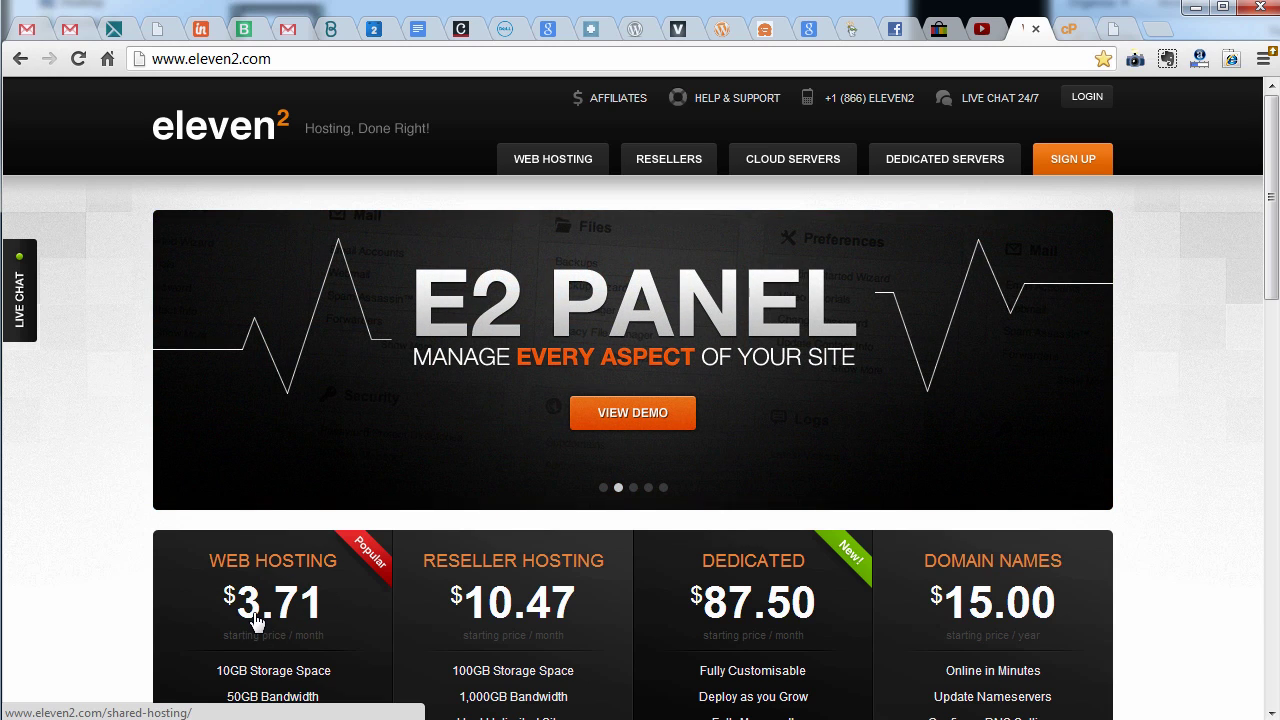
Sign in to the Eleven2 client area with the account e-mail and password
{"action": "left_click", "coordinate": [1089, 100]}
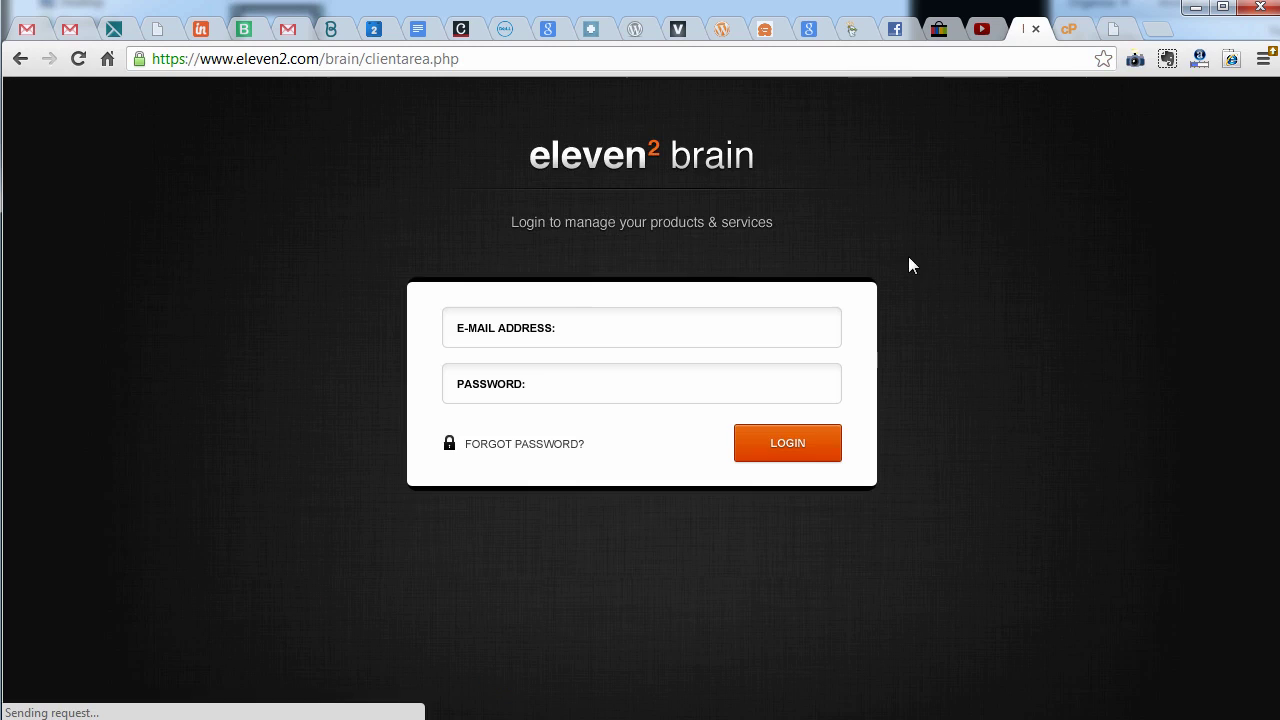
{"action": "left_click", "coordinate": [589, 321]}
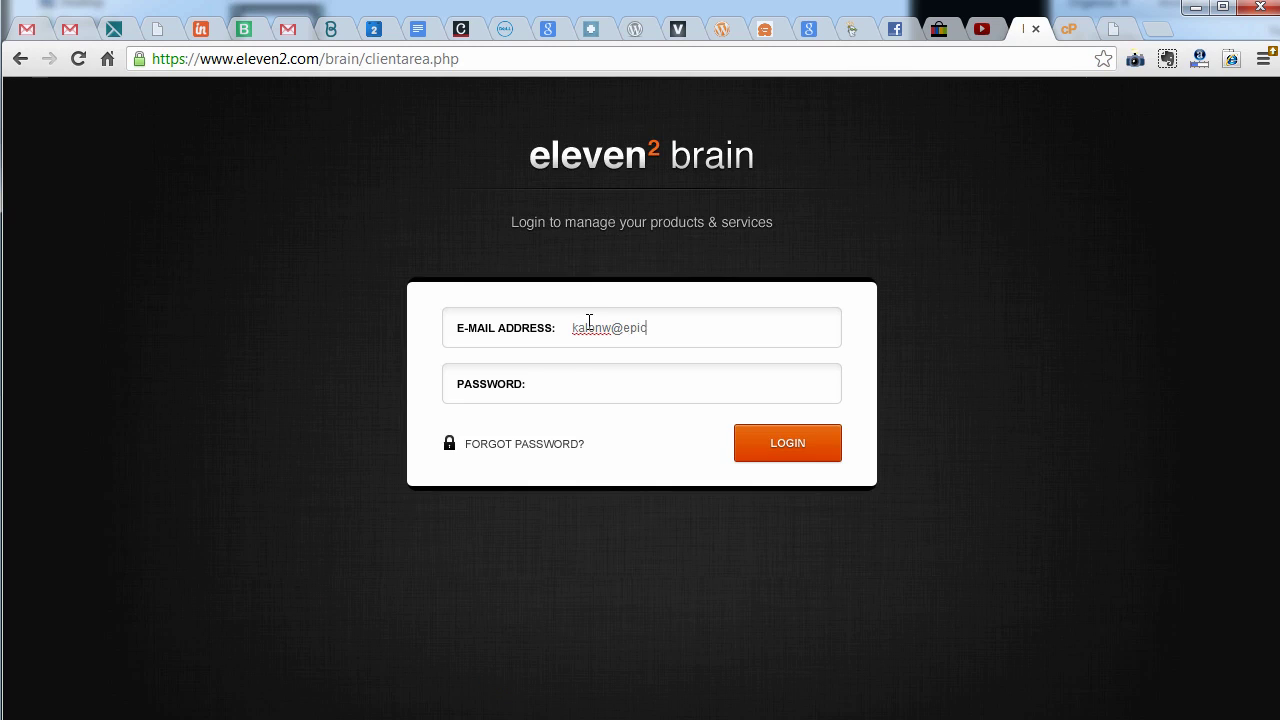
{"action": "left_click", "coordinate": [800, 450]}
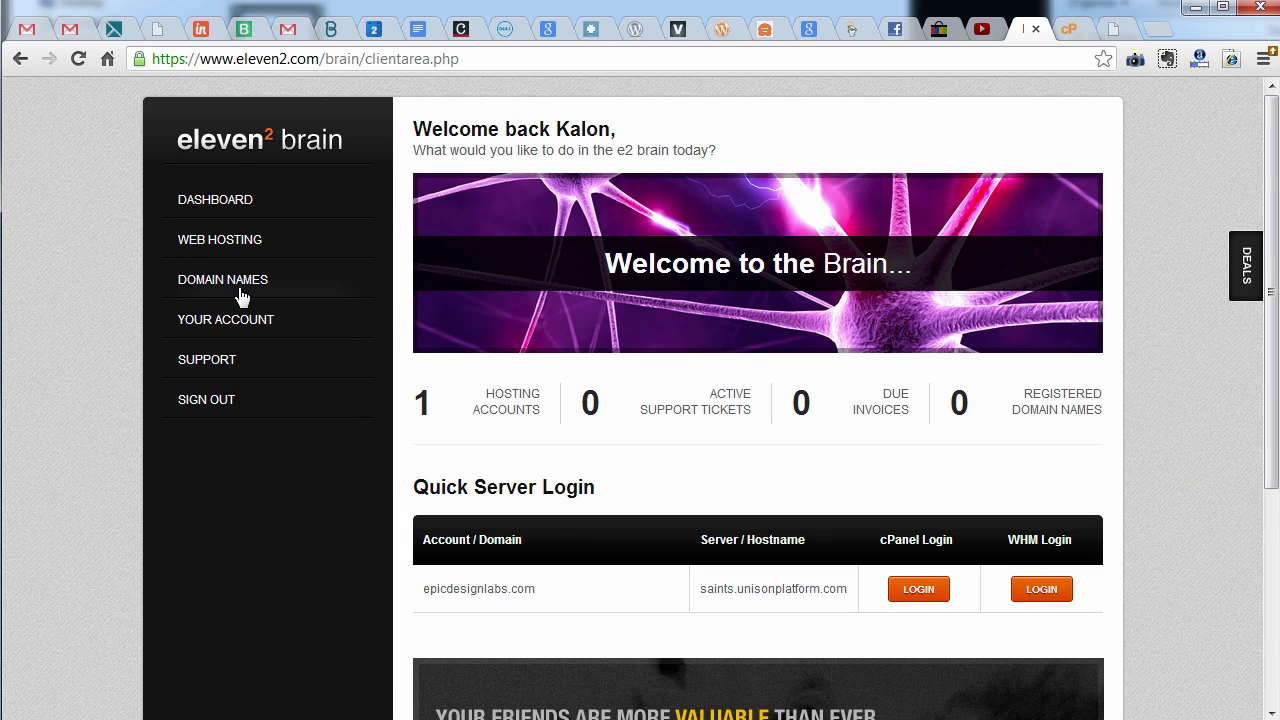
Look through the client dashboard and log into cPanel for epicdesignlabs.com from Quick Server Login
{"action": "left_click", "coordinate": [243, 286]}
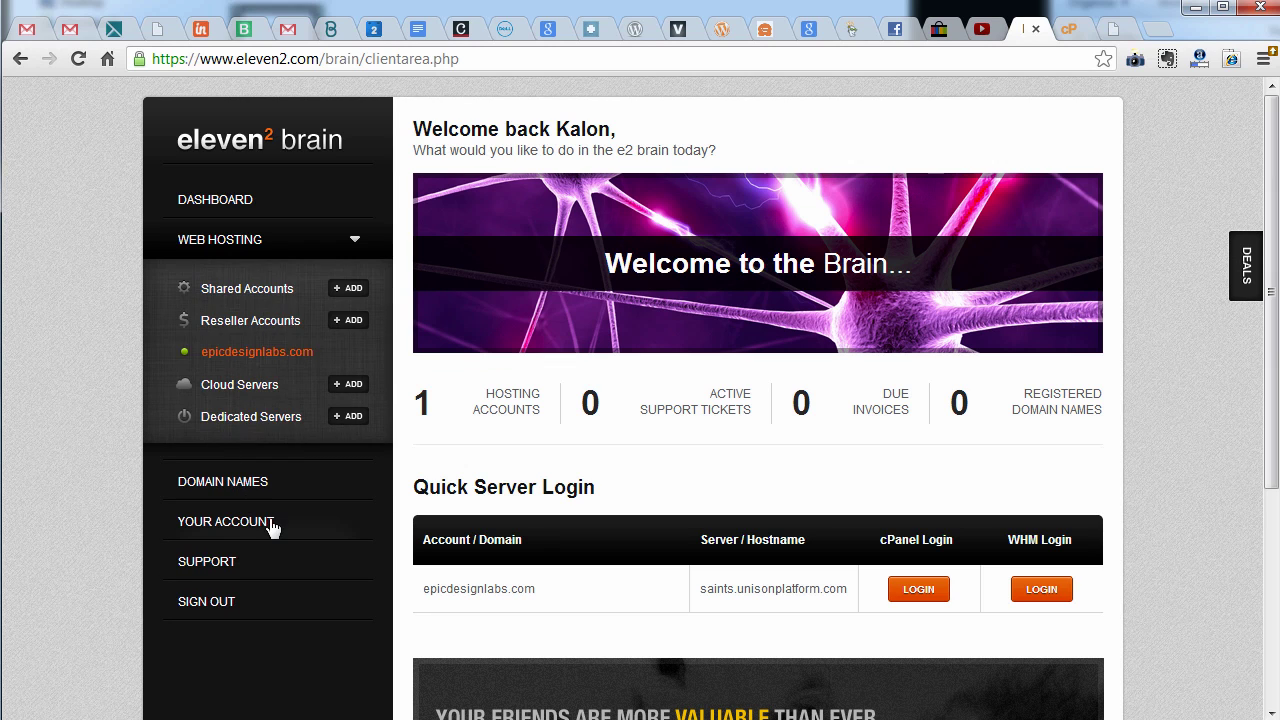
{"action": "left_click", "coordinate": [271, 526]}
{"action": "left_click", "coordinate": [258, 203]}
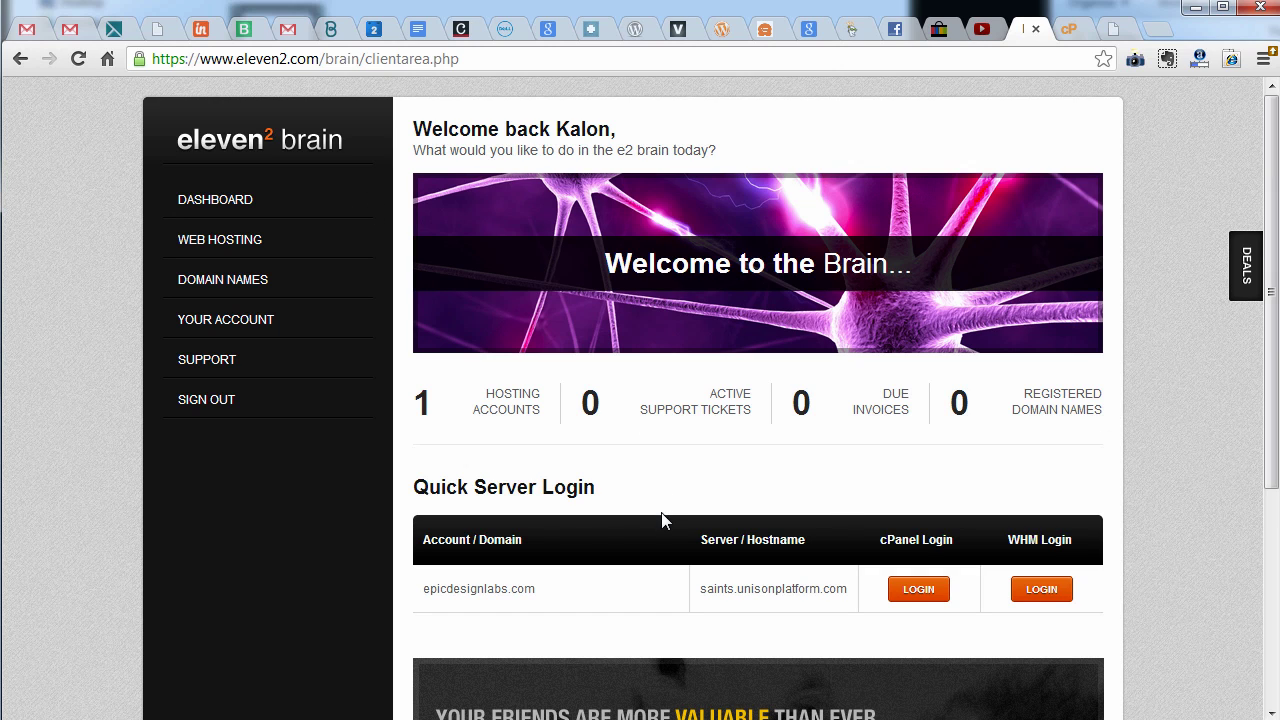
{"action": "scroll", "coordinate": [703, 537], "scroll_direction": "down", "scroll_amount": 2}
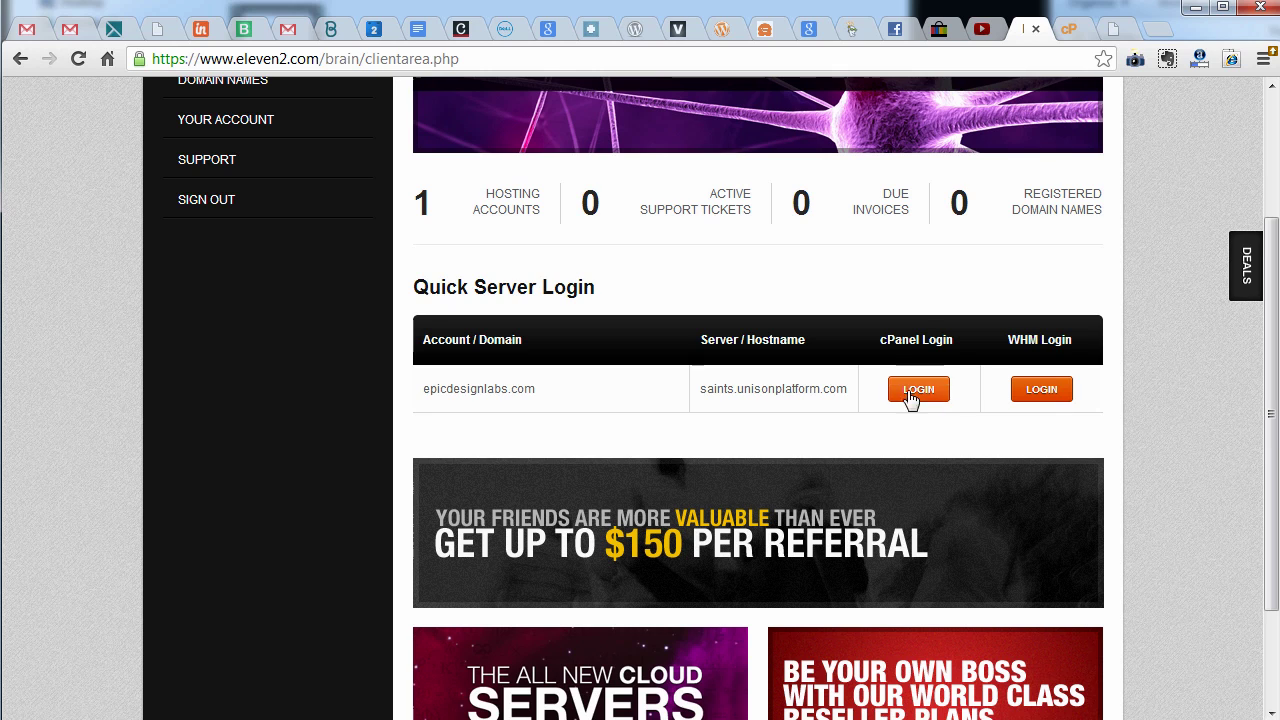
{"action": "scroll", "coordinate": [940, 420], "scroll_direction": "down", "scroll_amount": 1}
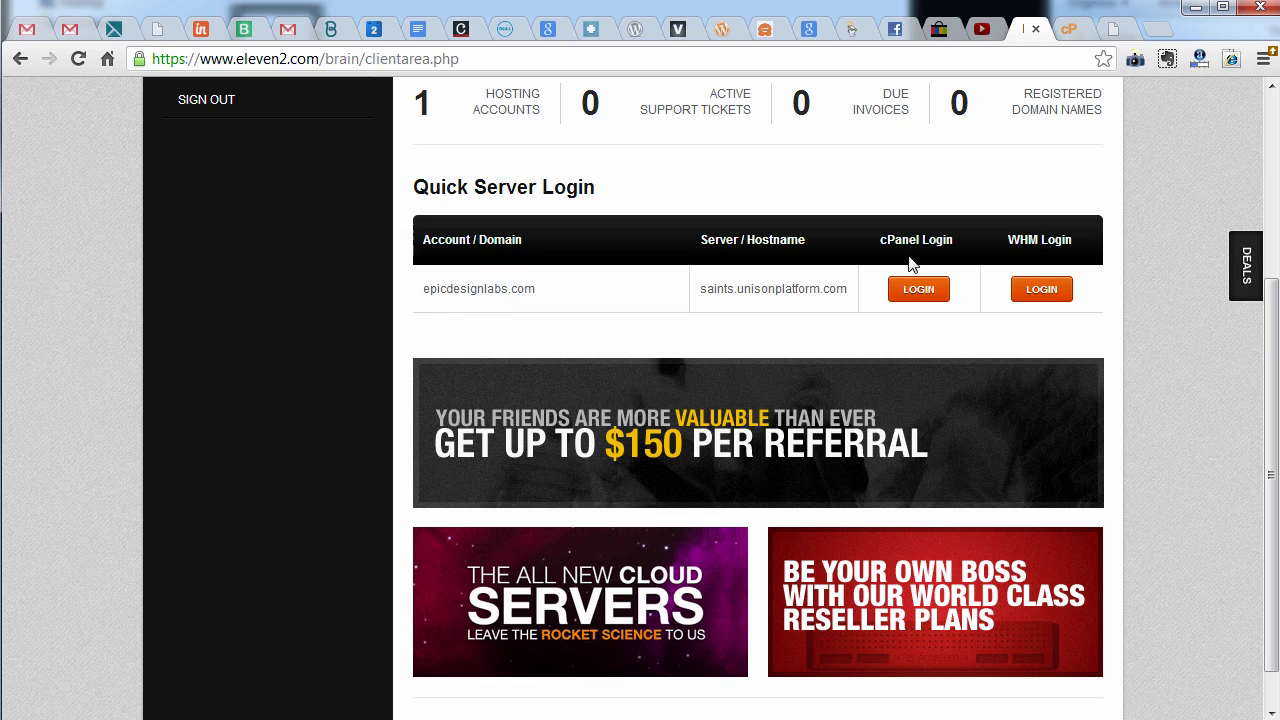
{"action": "left_click", "coordinate": [920, 291]}
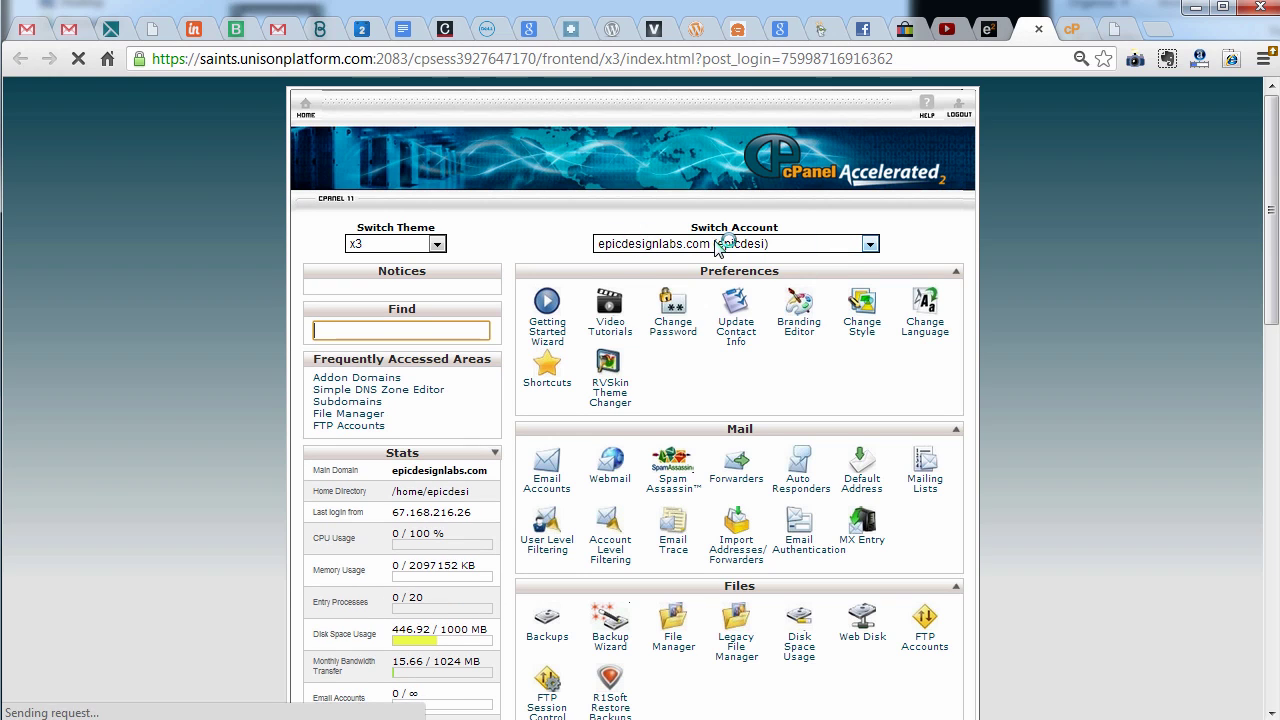
In cPanel's Subdomains page, create 'samplesubdomain' on epicdesignlabs.com
{"action": "scroll", "coordinate": [828, 331], "scroll_direction": "down", "scroll_amount": 3}
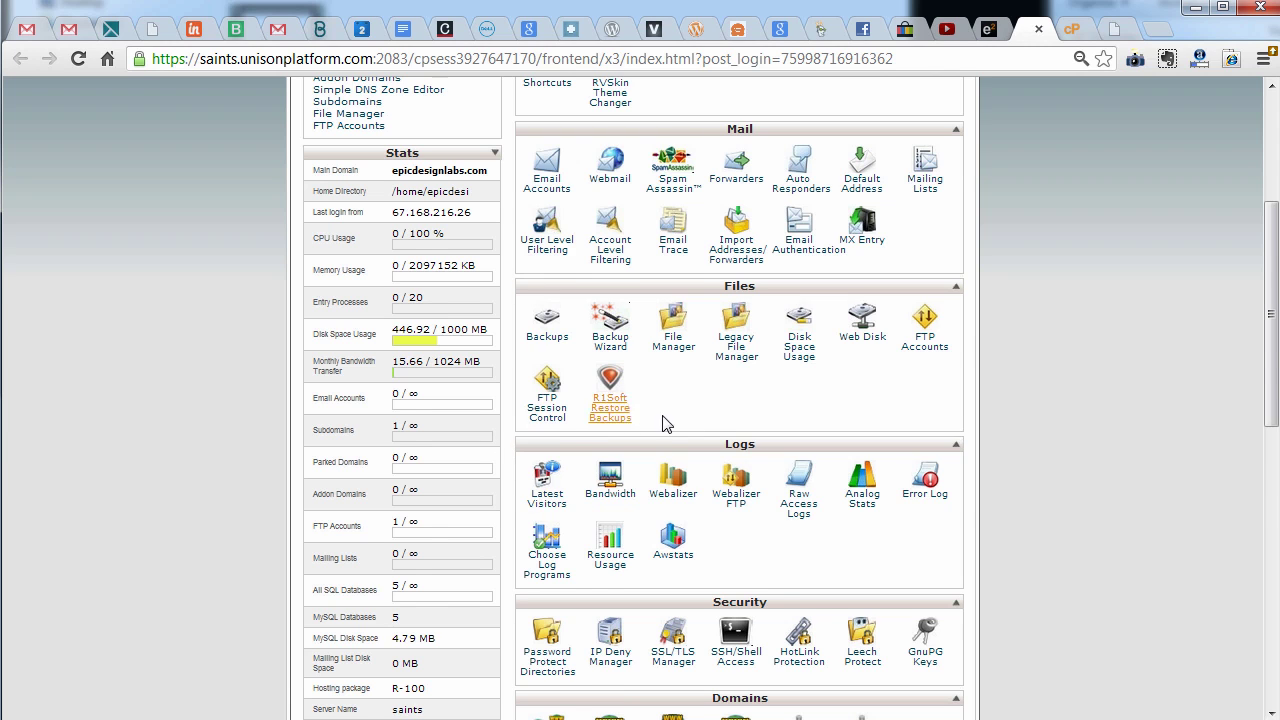
{"action": "scroll", "coordinate": [663, 421], "scroll_direction": "down", "scroll_amount": 2}
{"action": "scroll", "coordinate": [686, 407], "scroll_direction": "down", "scroll_amount": 2}
{"action": "left_click", "coordinate": [549, 335]}
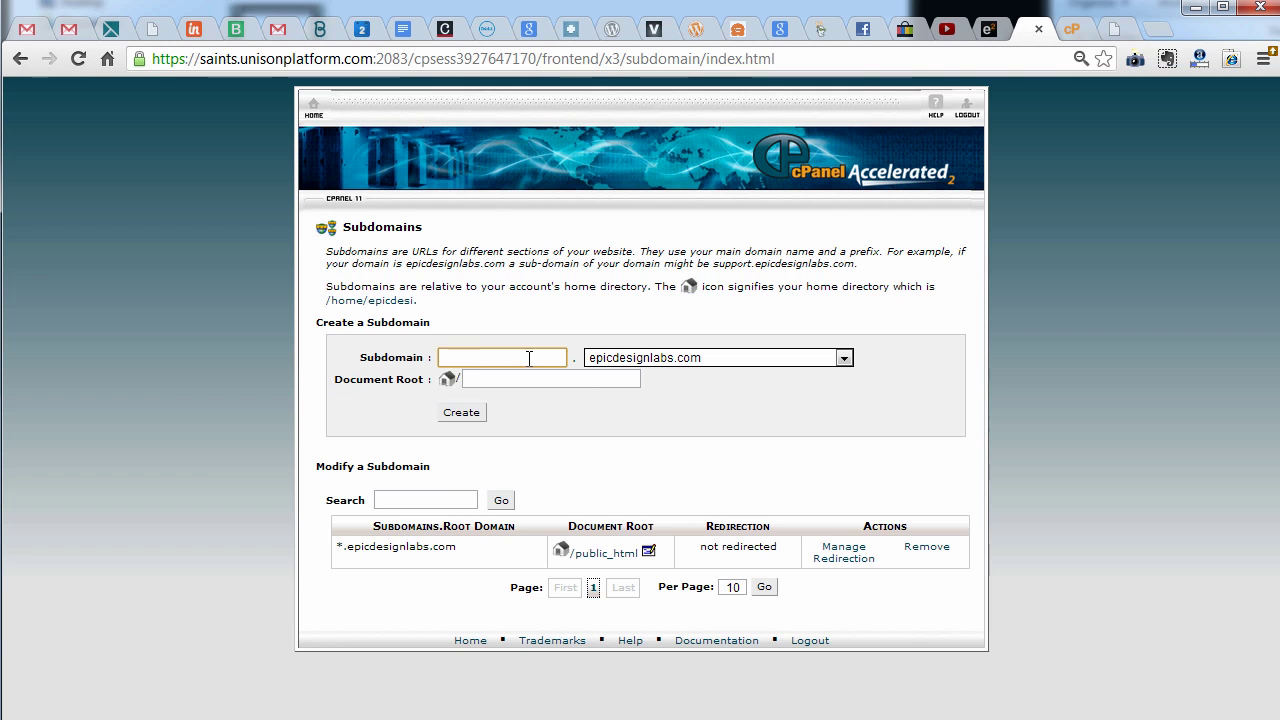
{"action": "left_click", "coordinate": [529, 358]}
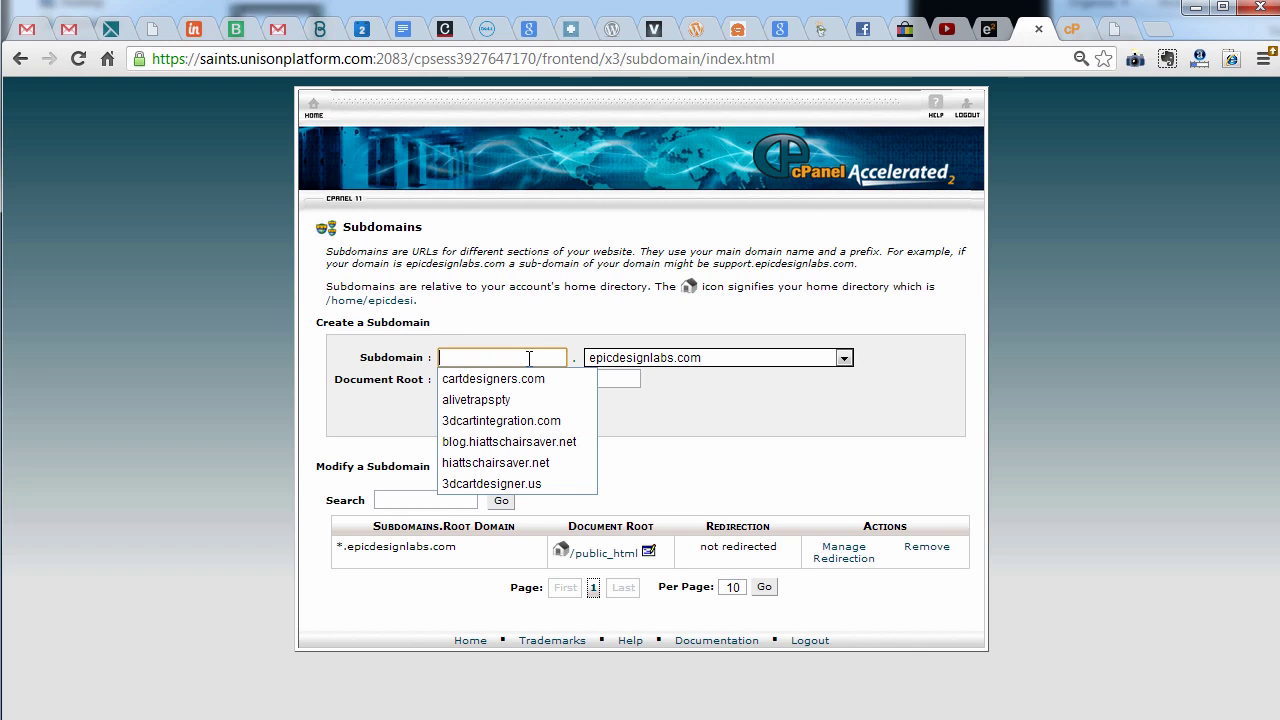
{"action": "key", "text": "alt+Left"}
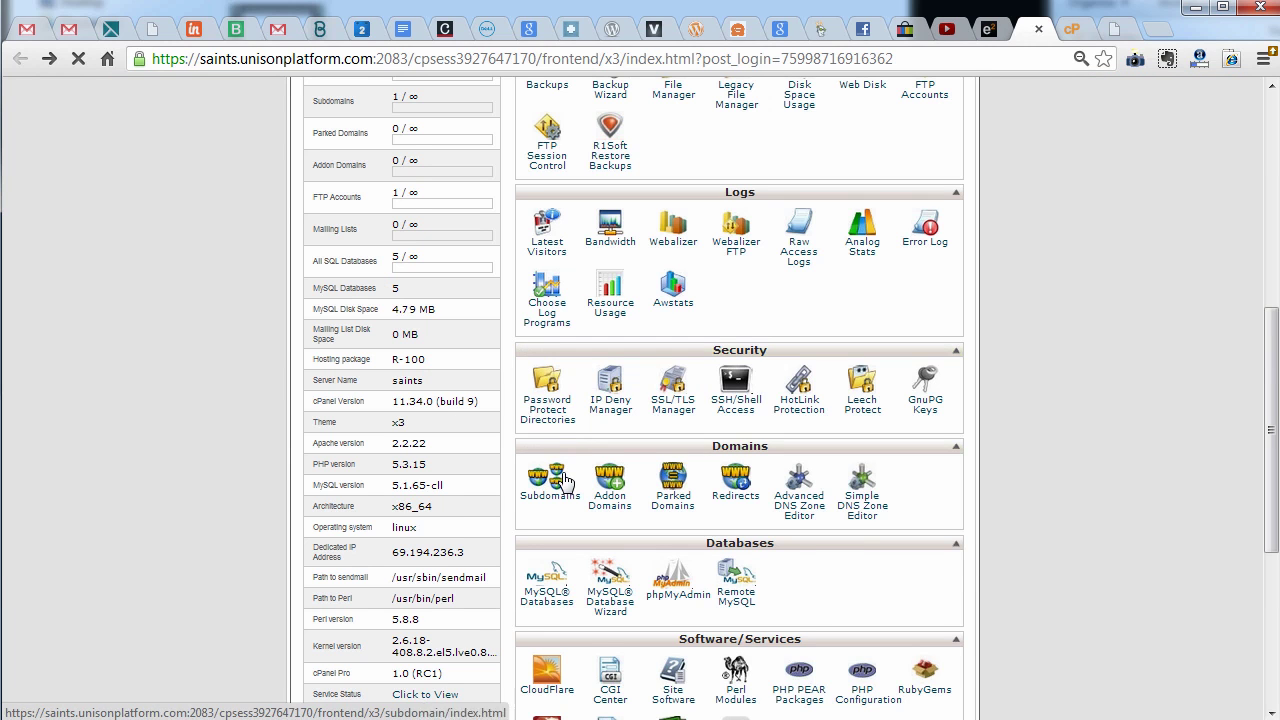
{"action": "left_click", "coordinate": [550, 335]}
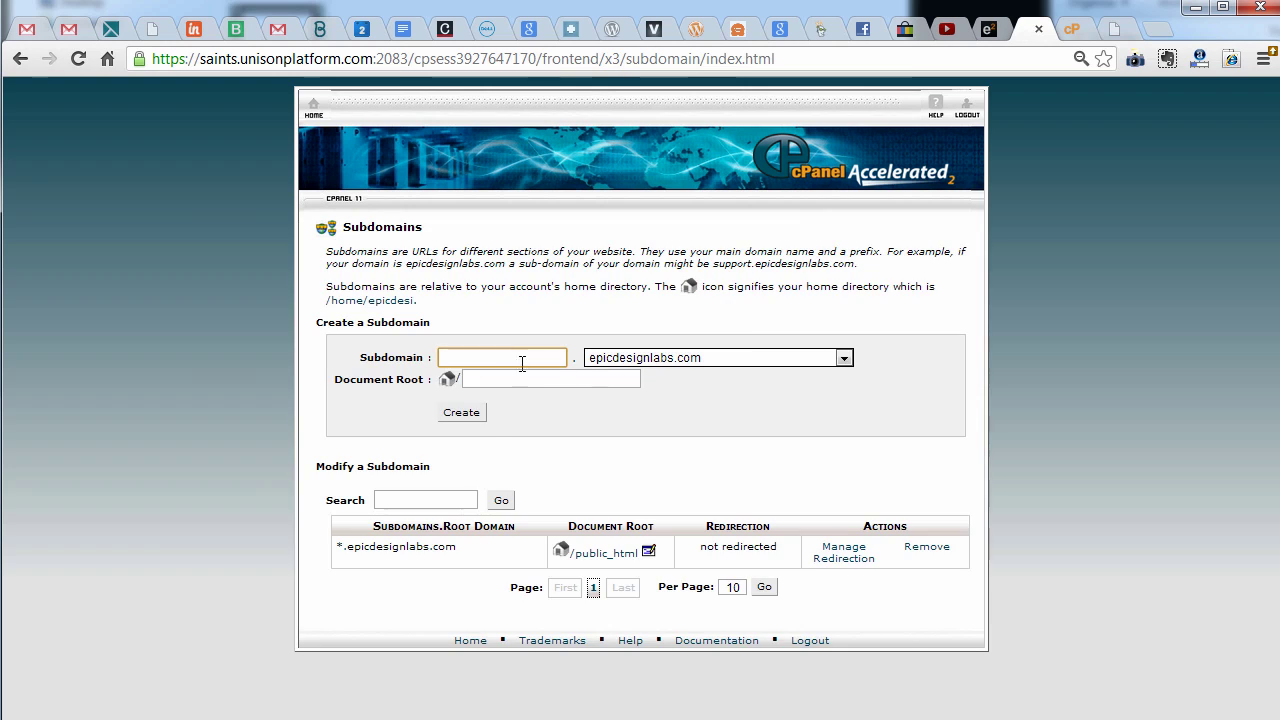
{"action": "left_click", "coordinate": [497, 357]}
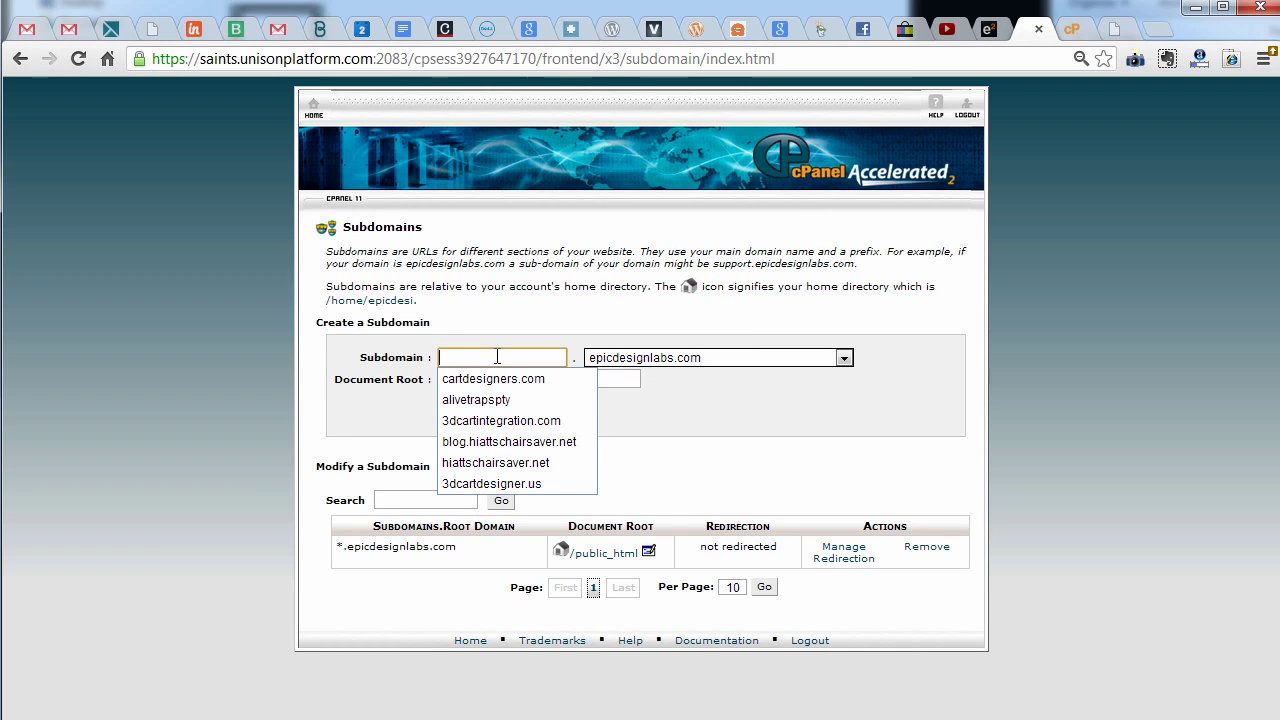
{"action": "type", "text": "samples"}
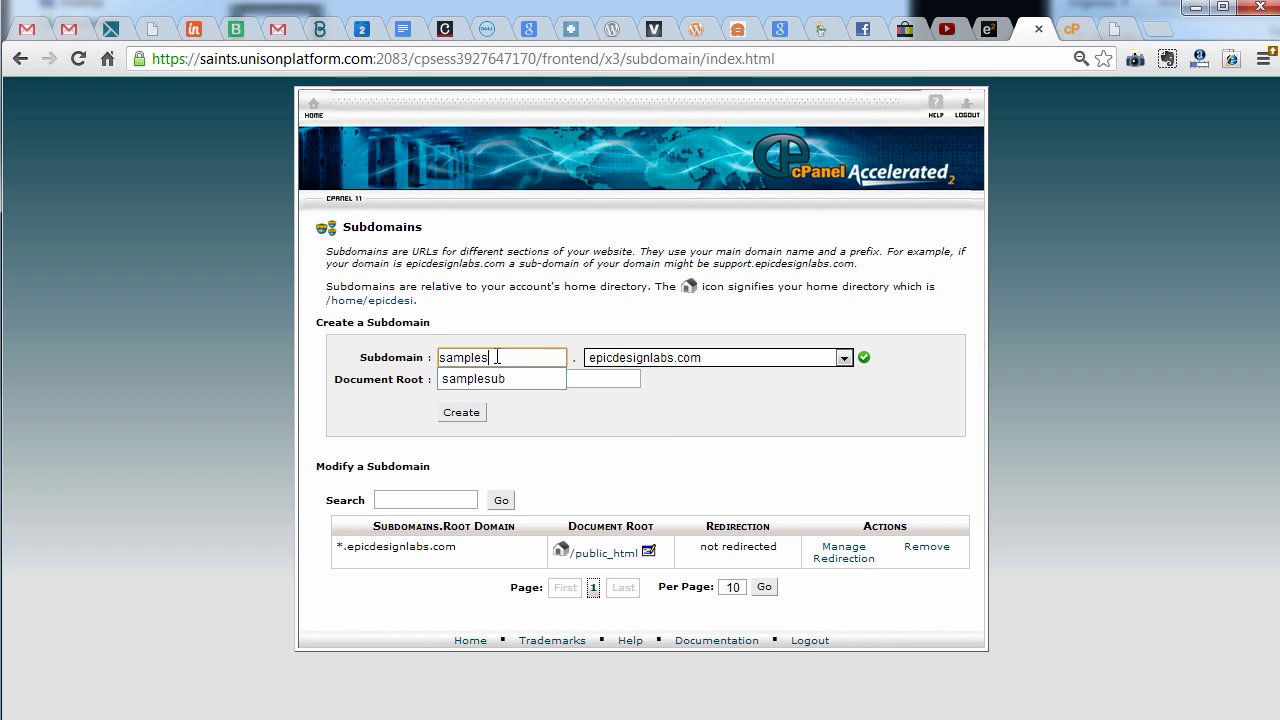
{"action": "type", "text": "ubdomain"}
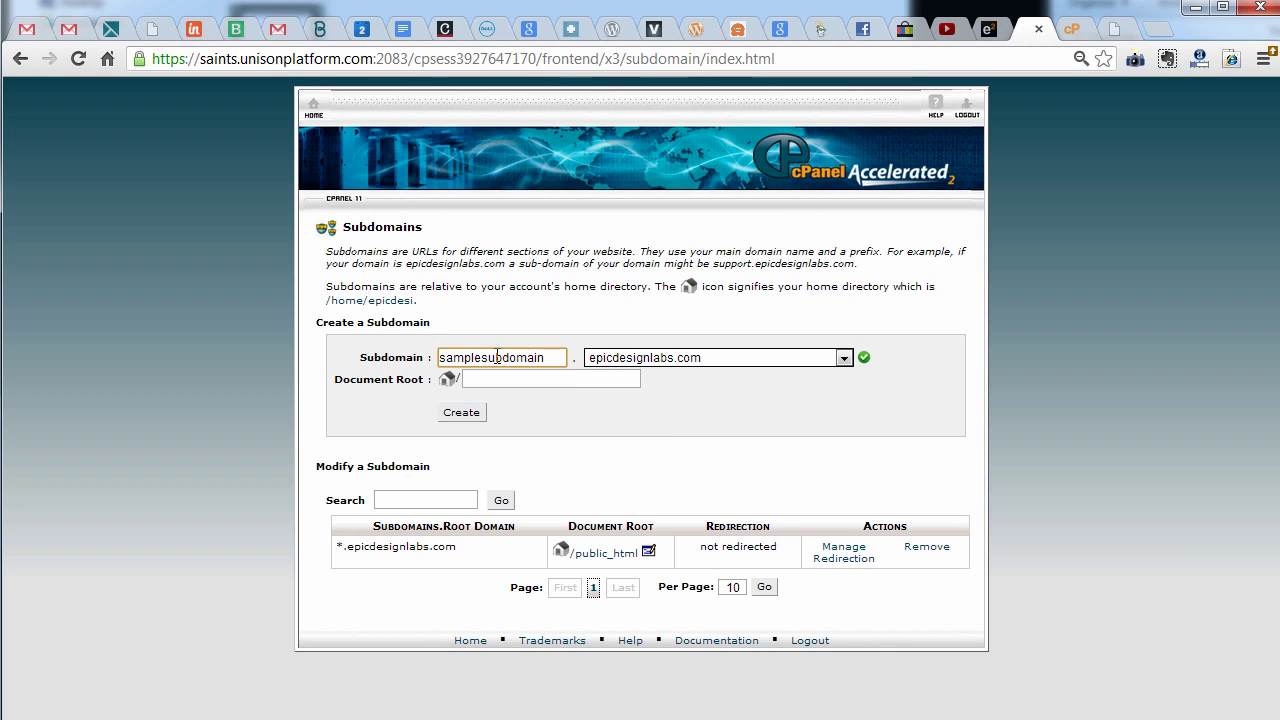
{"action": "left_click", "coordinate": [474, 420]}
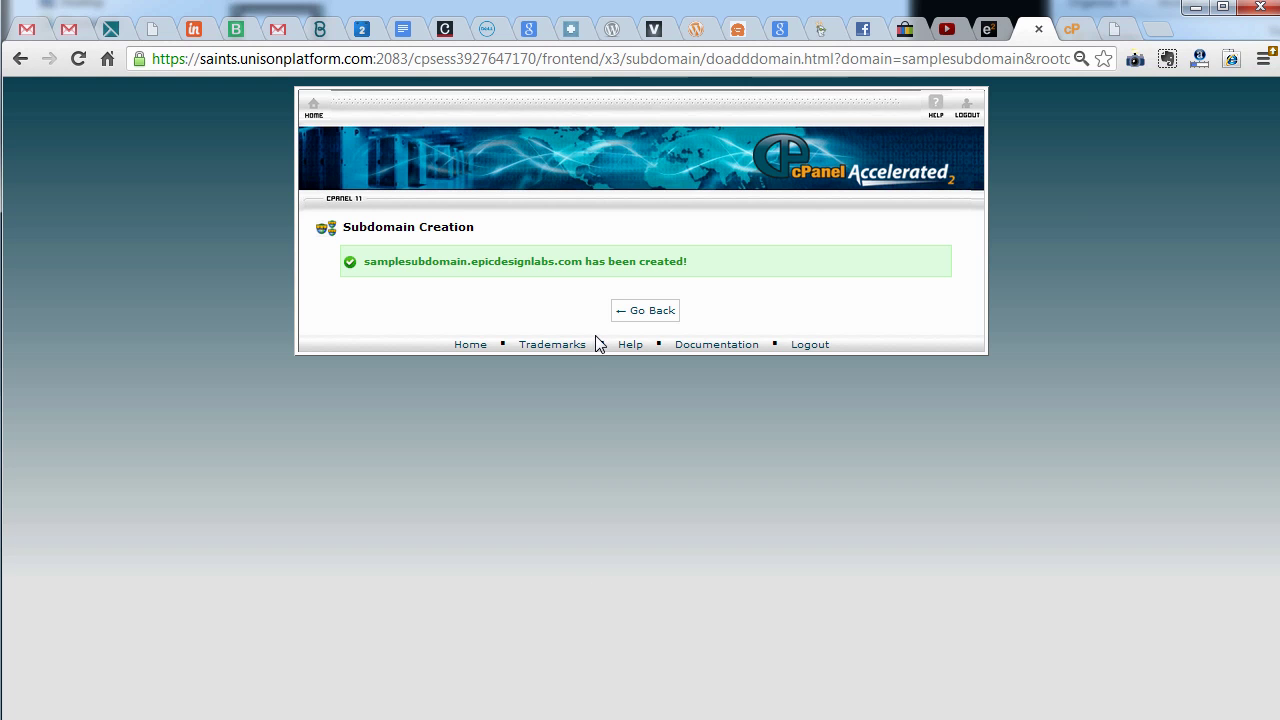
Reload the cPanel home page and scroll down to the Softaculous Apps Installer showing WordPress
{"action": "left_click", "coordinate": [314, 107]}
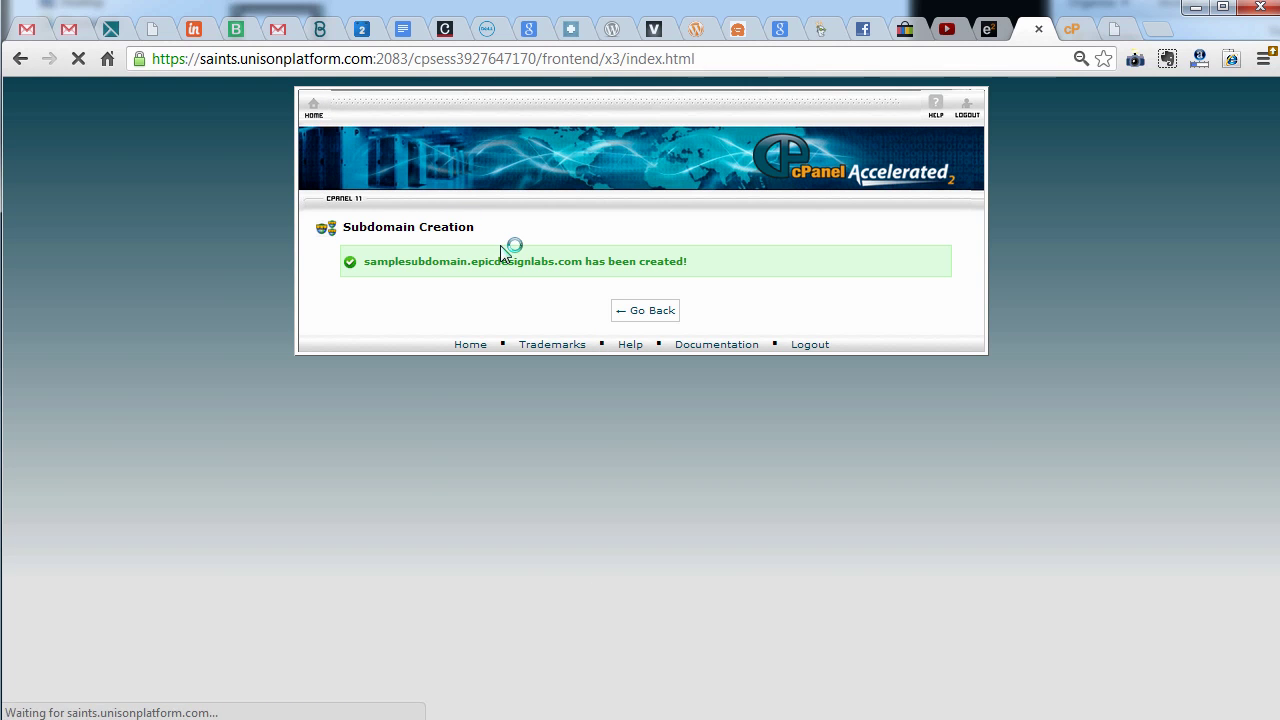
{"action": "scroll", "coordinate": [708, 570], "scroll_direction": "down", "scroll_amount": 5}
{"action": "scroll", "coordinate": [712, 574], "scroll_direction": "down", "scroll_amount": 3}
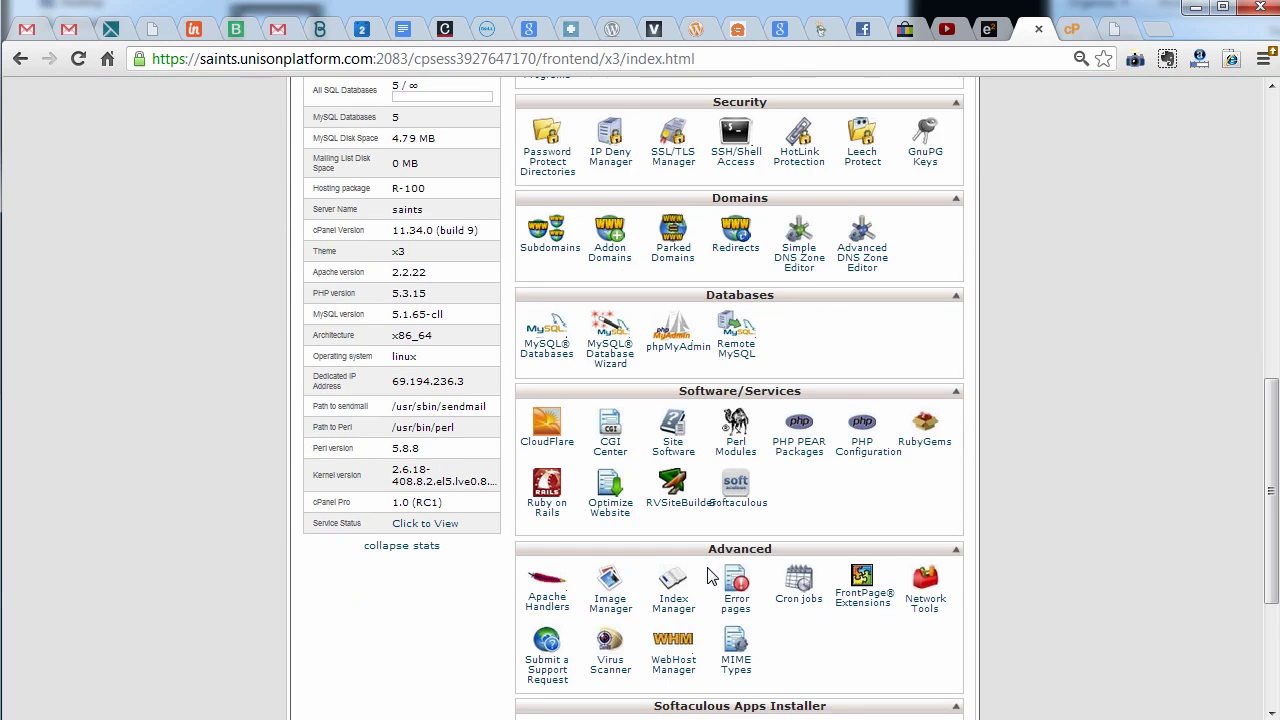
{"action": "scroll", "coordinate": [712, 572], "scroll_direction": "up", "scroll_amount": 8}
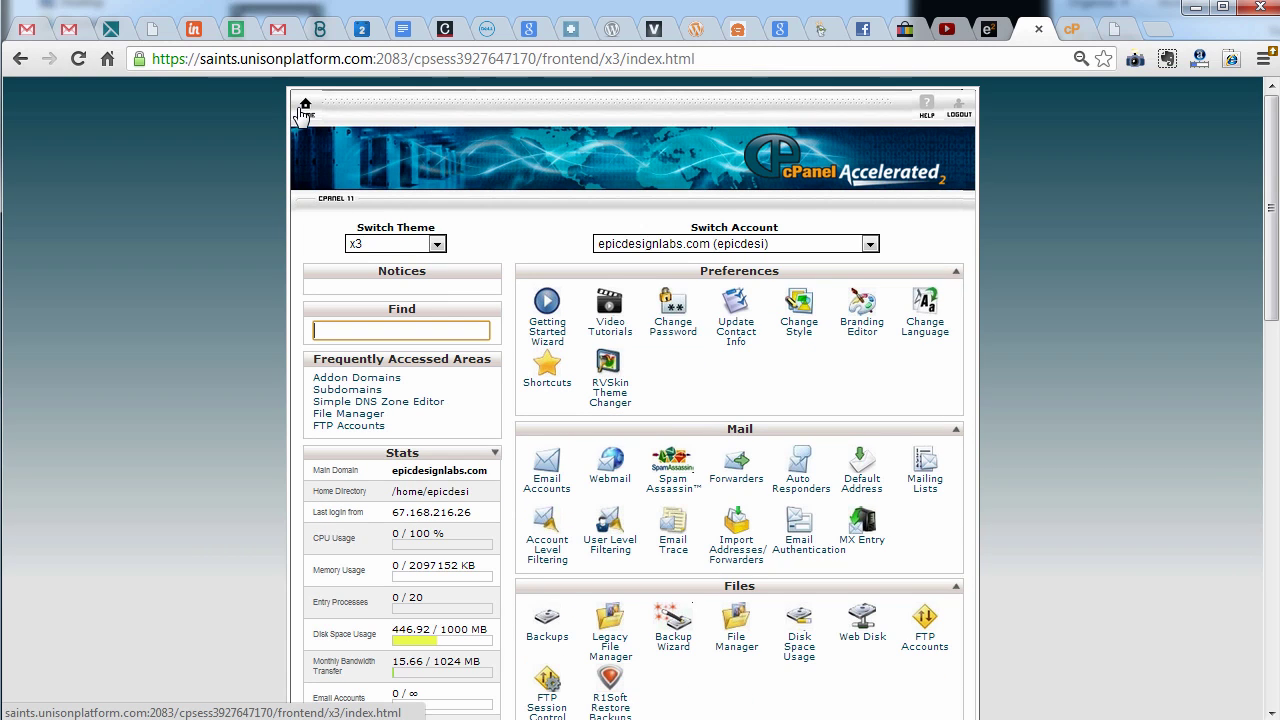
{"action": "left_click", "coordinate": [303, 115]}
{"action": "scroll", "coordinate": [604, 497], "scroll_direction": "down", "scroll_amount": 3}
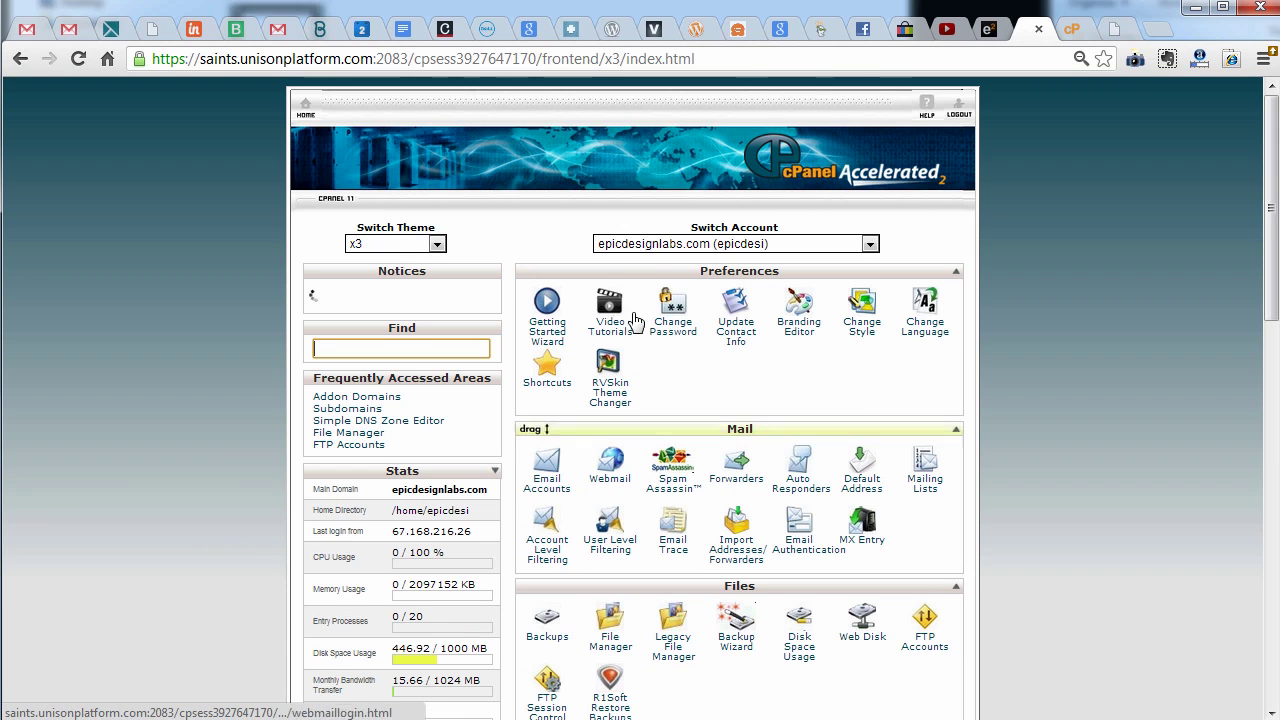
{"action": "scroll", "coordinate": [694, 521], "scroll_direction": "down", "scroll_amount": 2}
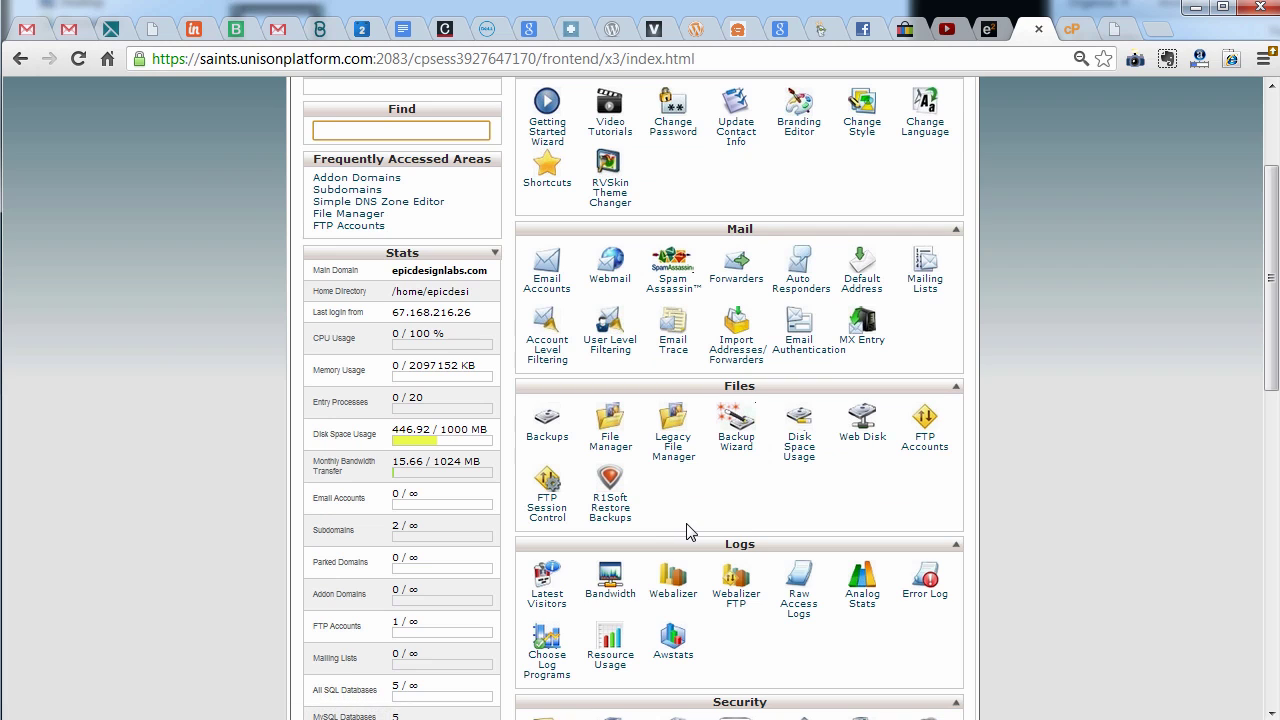
{"action": "scroll", "coordinate": [690, 532], "scroll_direction": "down", "scroll_amount": 3}
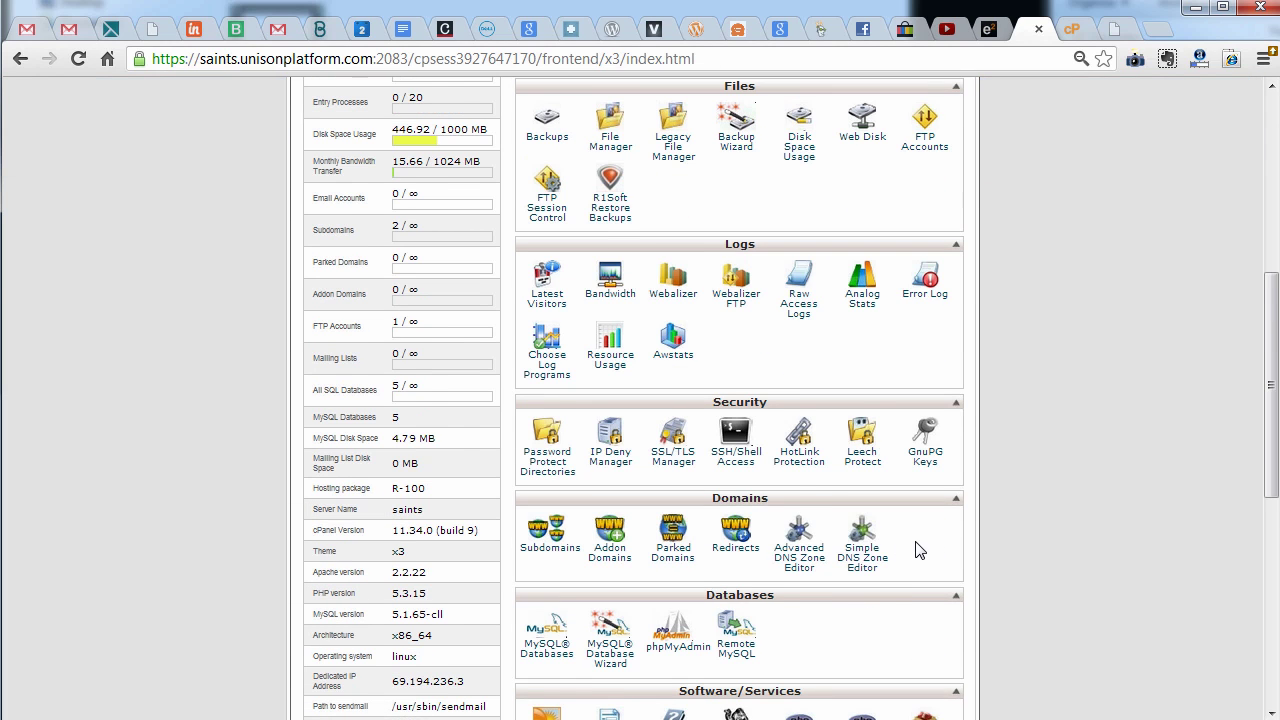
{"action": "scroll", "coordinate": [920, 551], "scroll_direction": "down", "scroll_amount": 1}
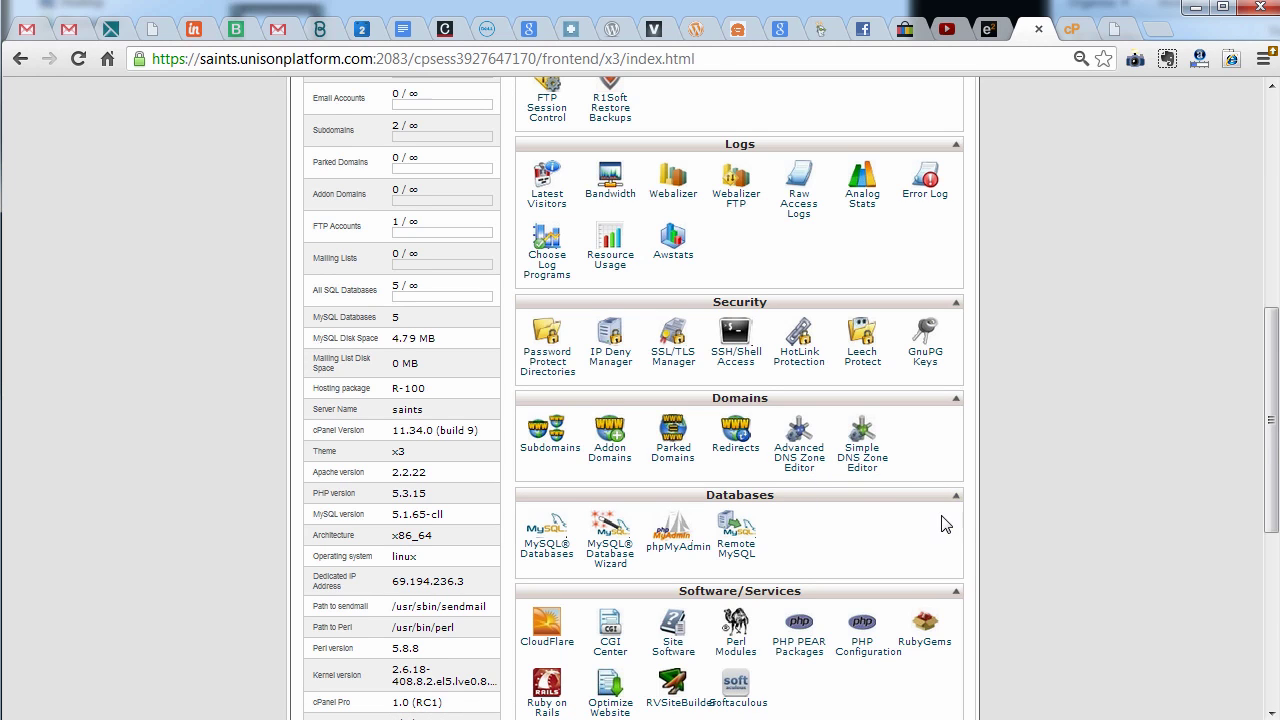
{"action": "scroll", "coordinate": [976, 524], "scroll_direction": "up", "scroll_amount": 2}
{"action": "scroll", "coordinate": [976, 524], "scroll_direction": "up", "scroll_amount": 1}
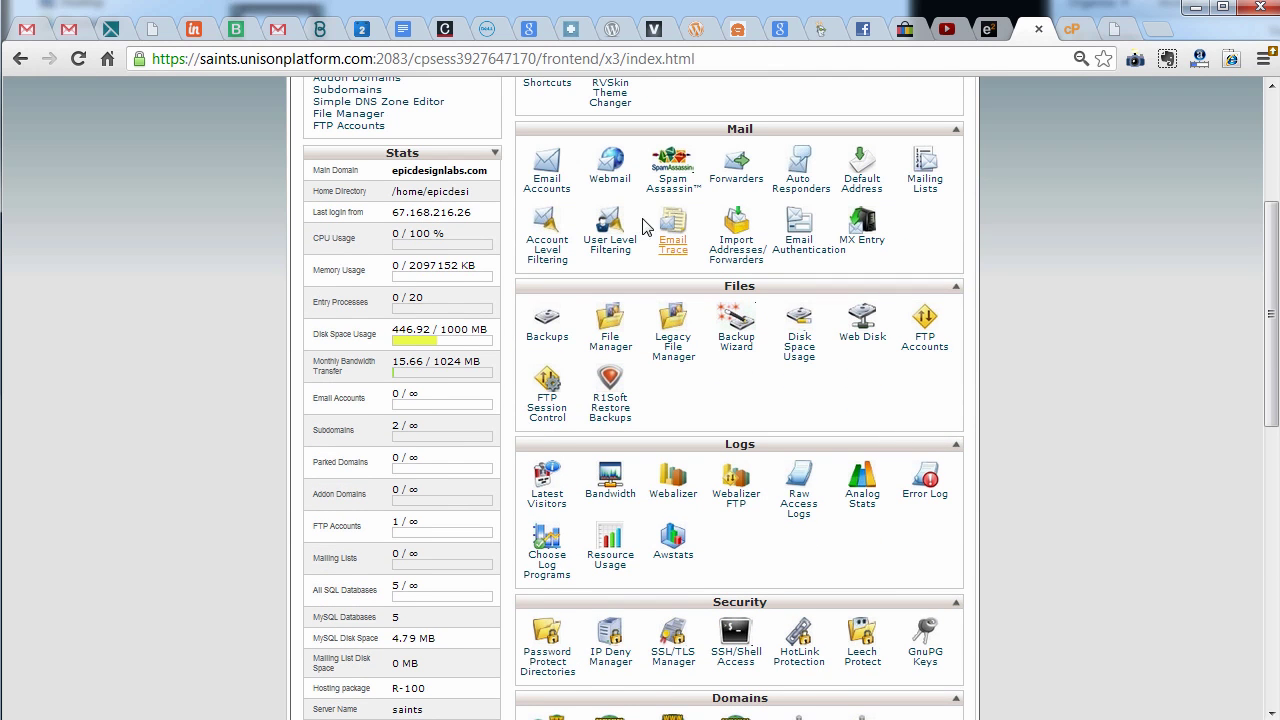
{"action": "scroll", "coordinate": [951, 571], "scroll_direction": "down", "scroll_amount": 5}
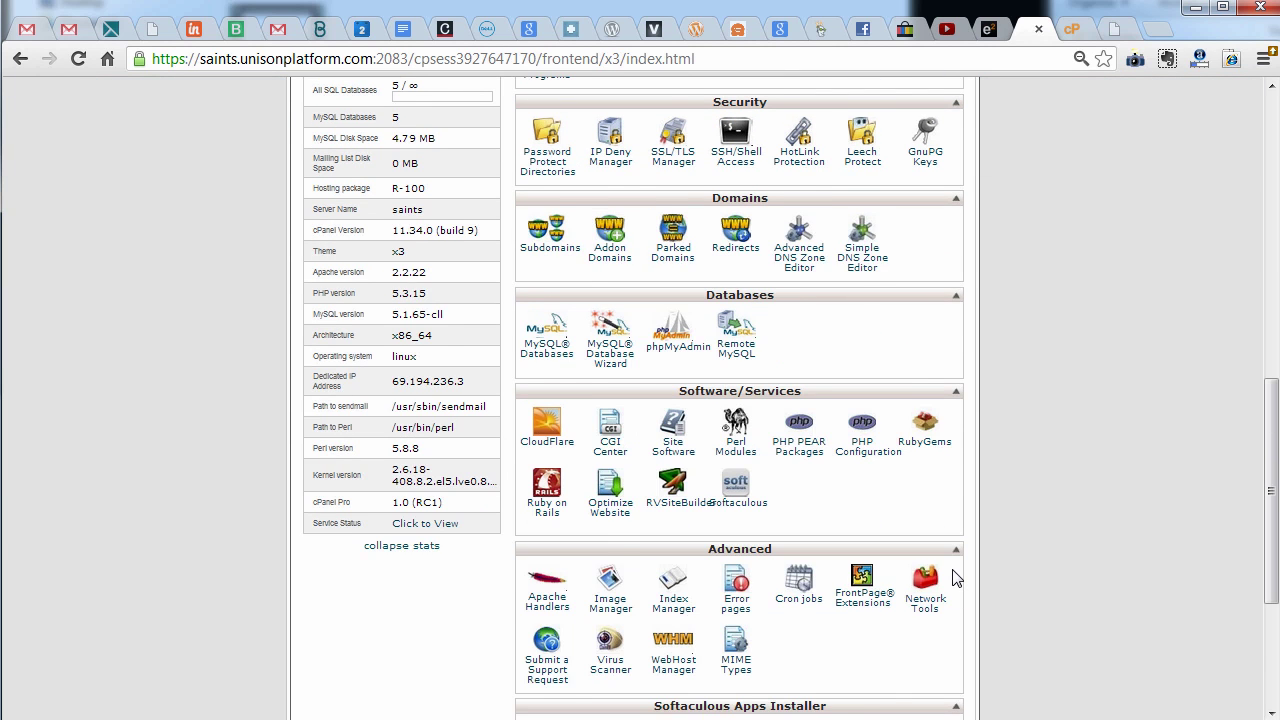
{"action": "scroll", "coordinate": [955, 578], "scroll_direction": "down", "scroll_amount": 3}
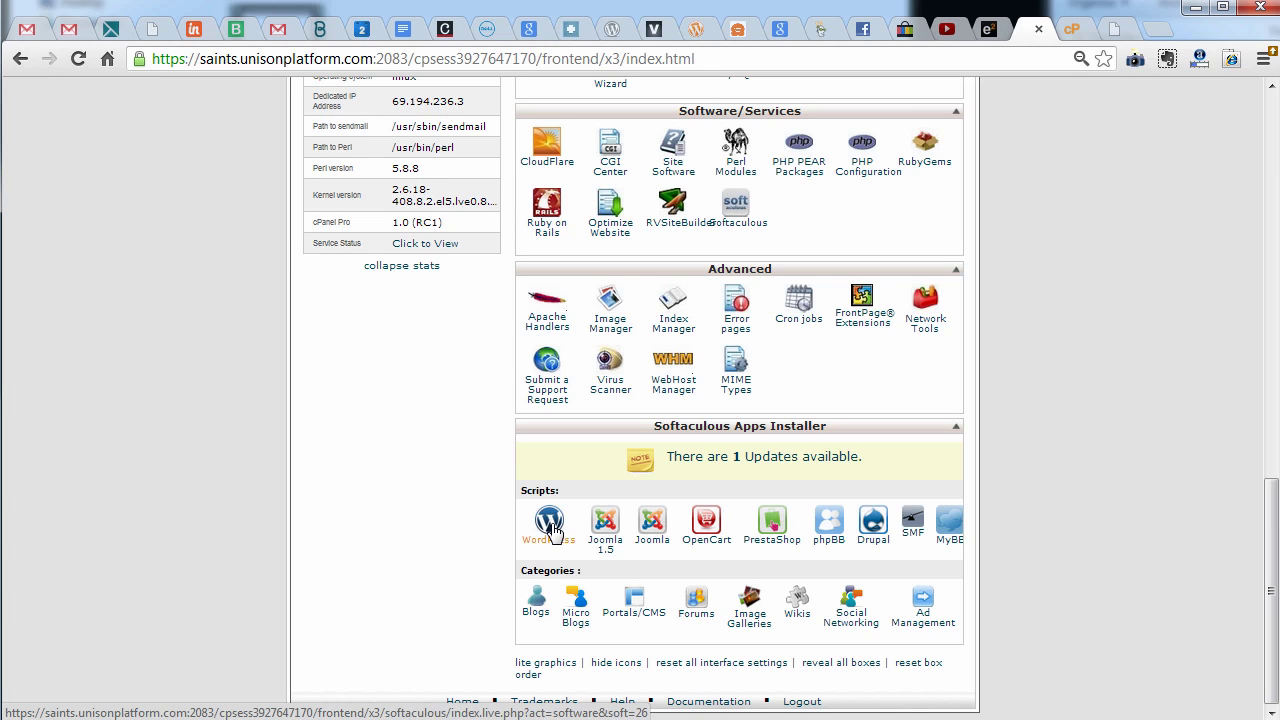
Open WordPress in Softaculous and switch from its overview to the install form
{"action": "left_click", "coordinate": [553, 530]}
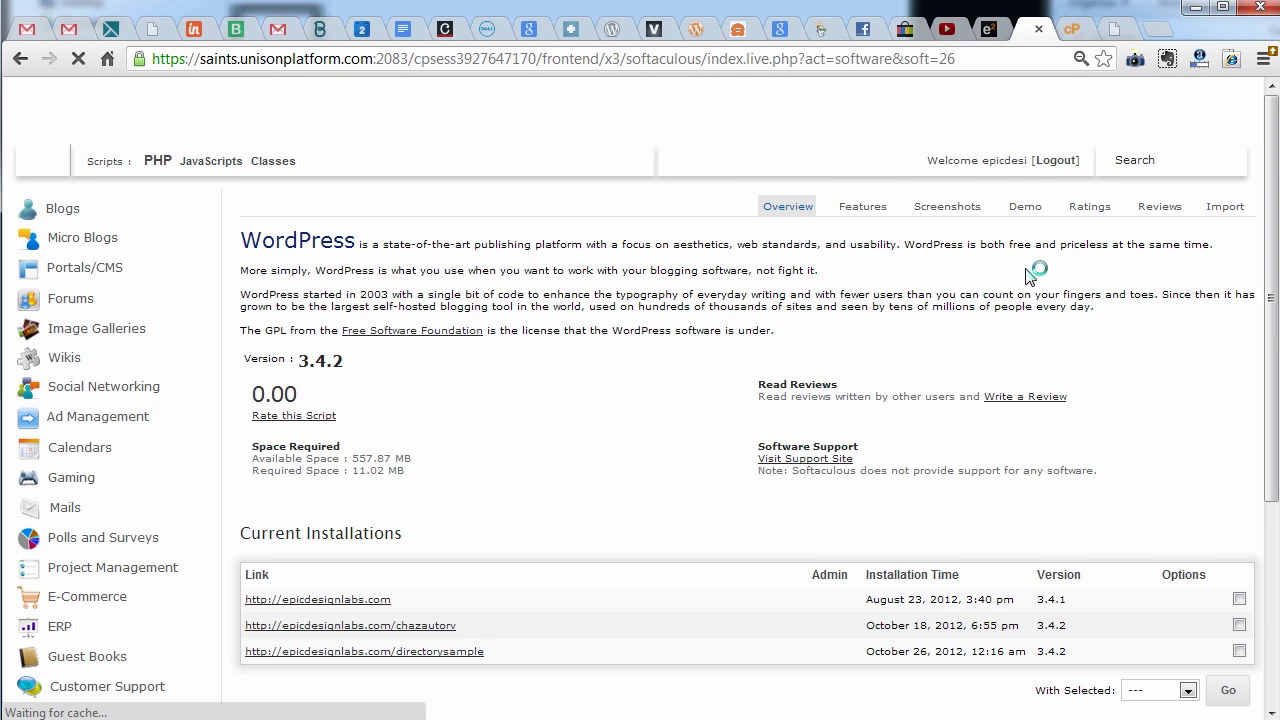
{"action": "scroll", "coordinate": [620, 500], "scroll_direction": "down", "scroll_amount": 1}
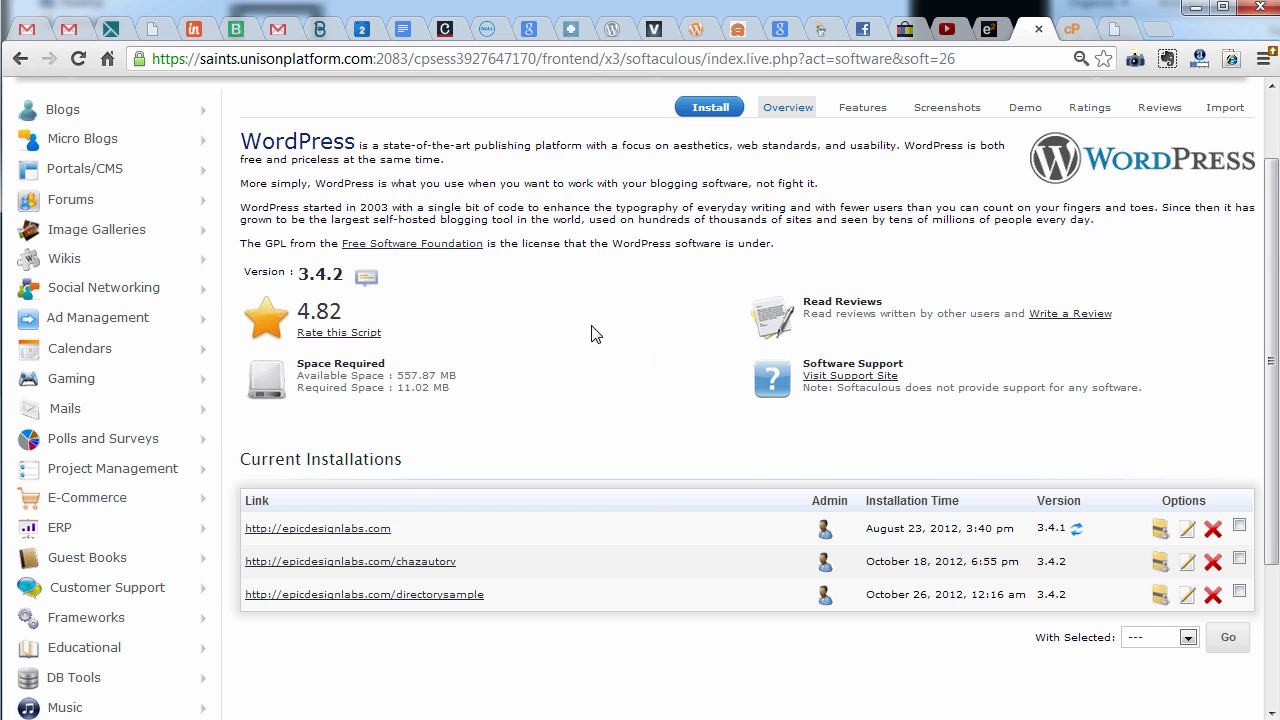
{"action": "scroll", "coordinate": [592, 333], "scroll_direction": "up", "scroll_amount": 1}
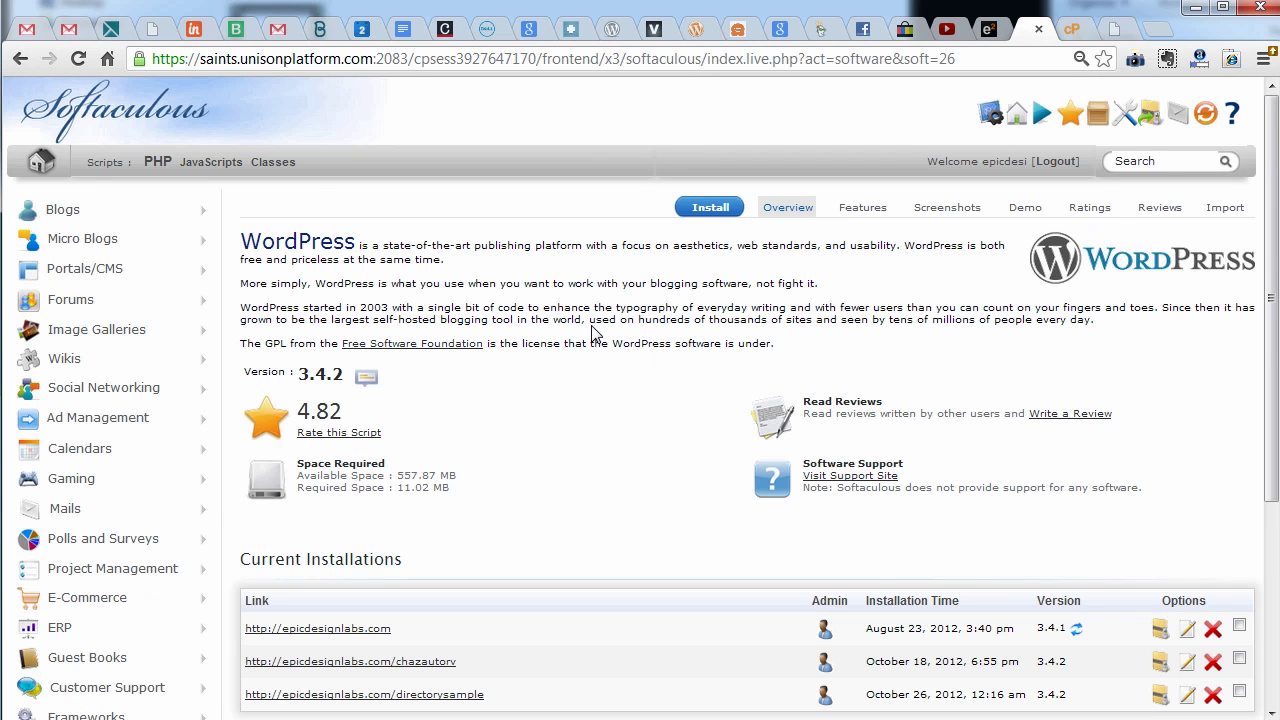
{"action": "left_click", "coordinate": [726, 208]}
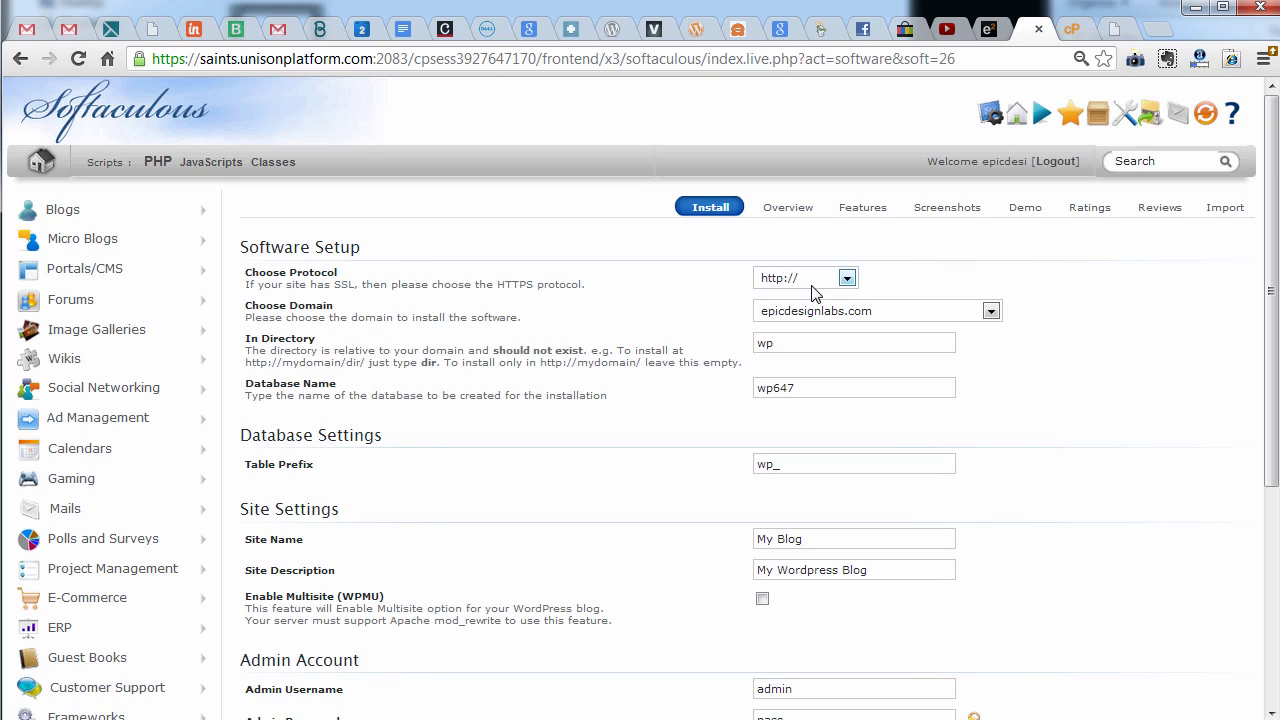
Choose samplesubdomain.epicdesignlabs.com as the domain and clear the wp directory to install at root
{"action": "left_click", "coordinate": [815, 315]}
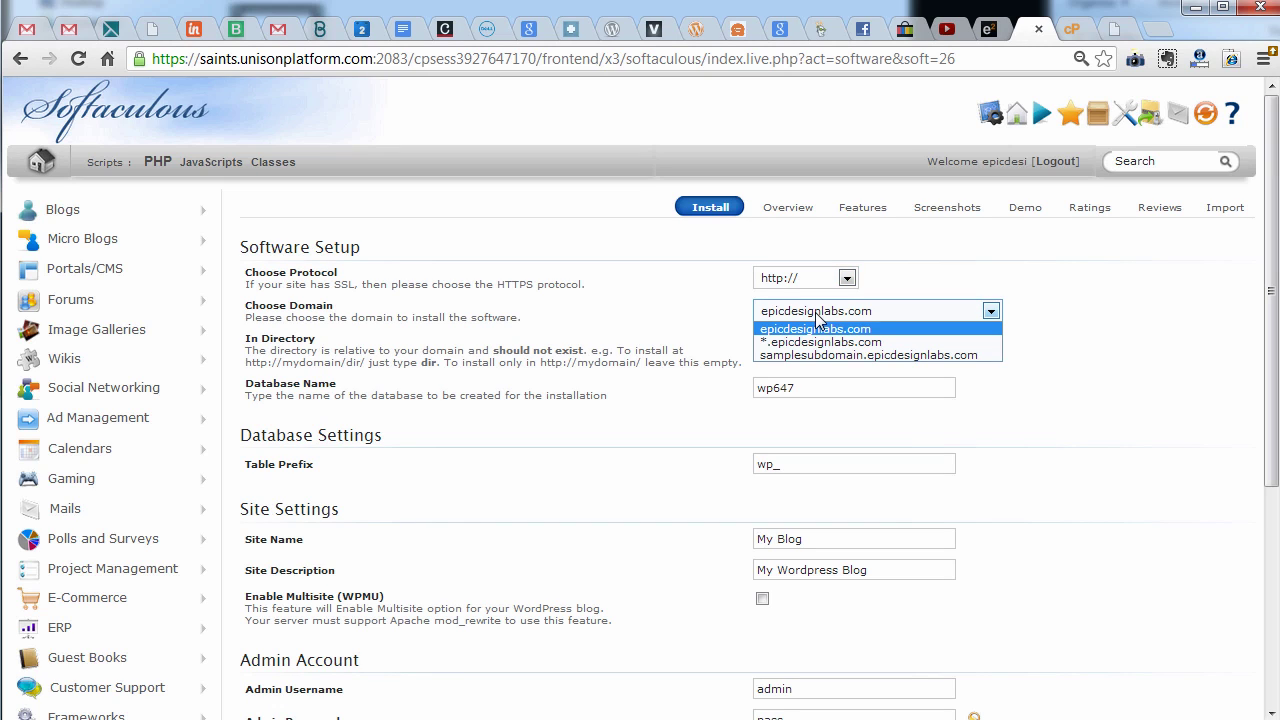
{"action": "left_click", "coordinate": [834, 355]}
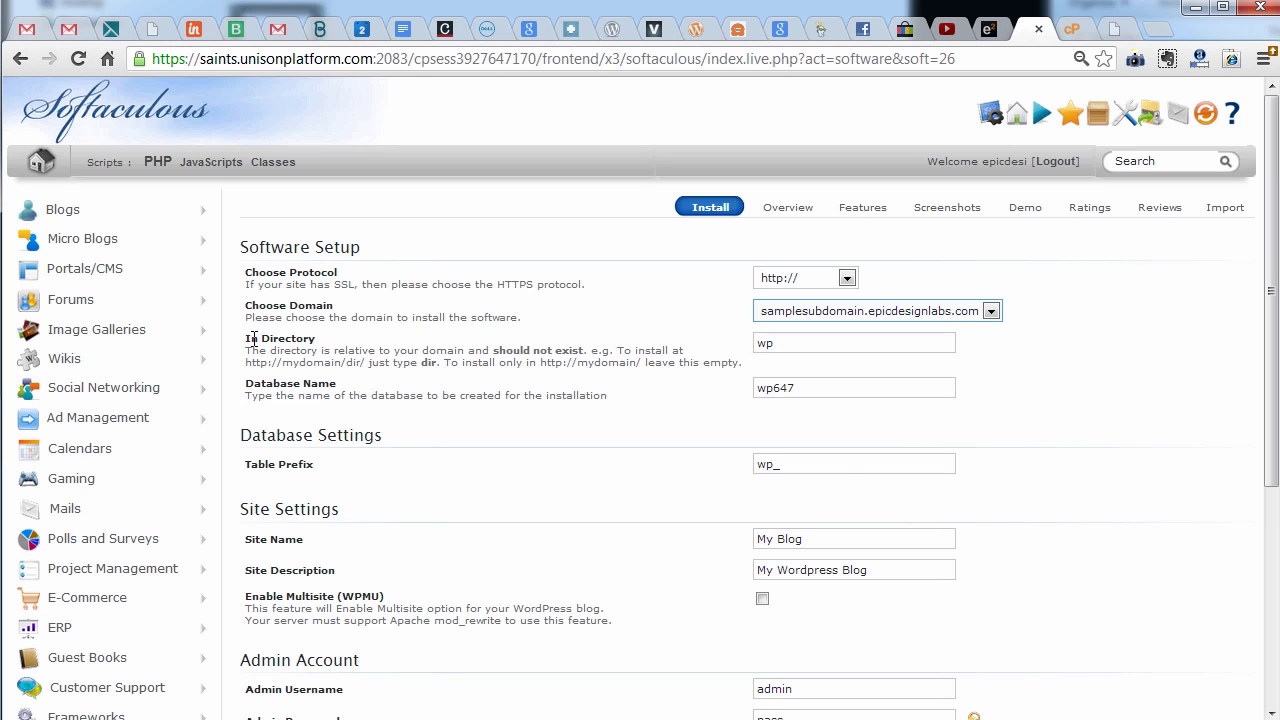
{"action": "left_click_drag", "start_coordinate": [250, 340], "coordinate": [731, 368]}
{"action": "double_click", "coordinate": [778, 343]}
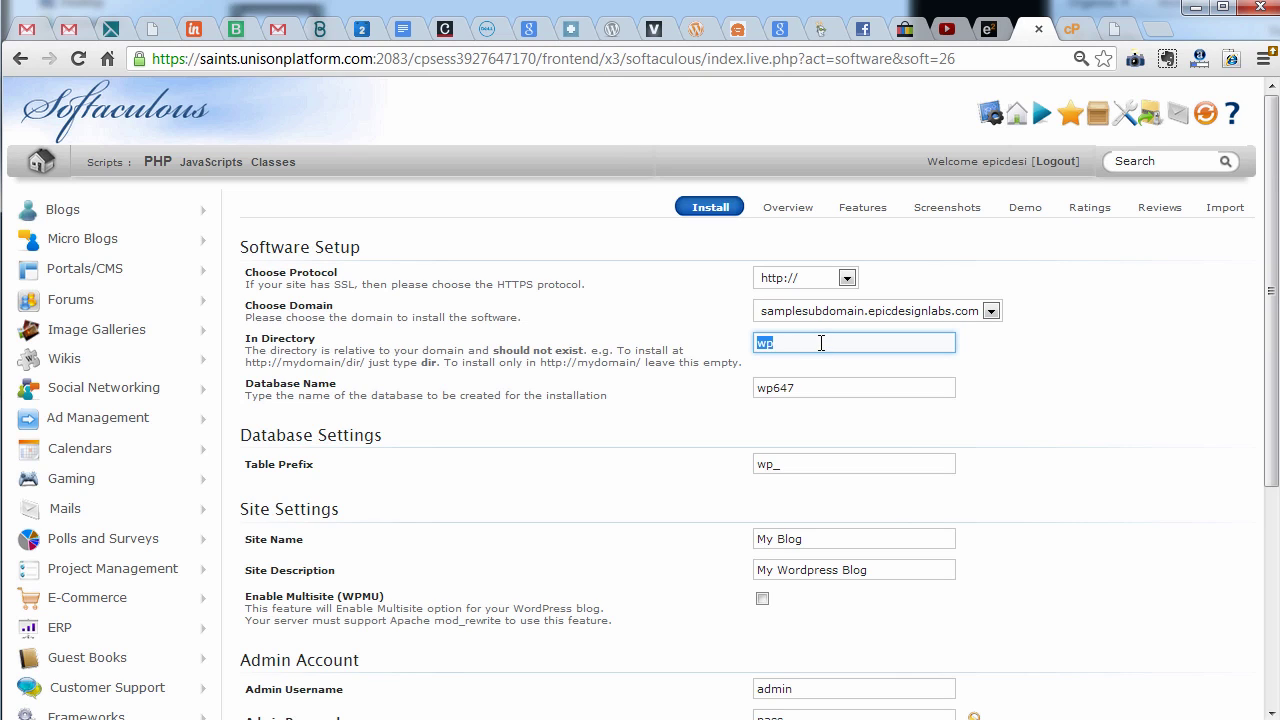
{"action": "key", "text": "BackSpace"}
{"action": "key", "text": "Tab"}
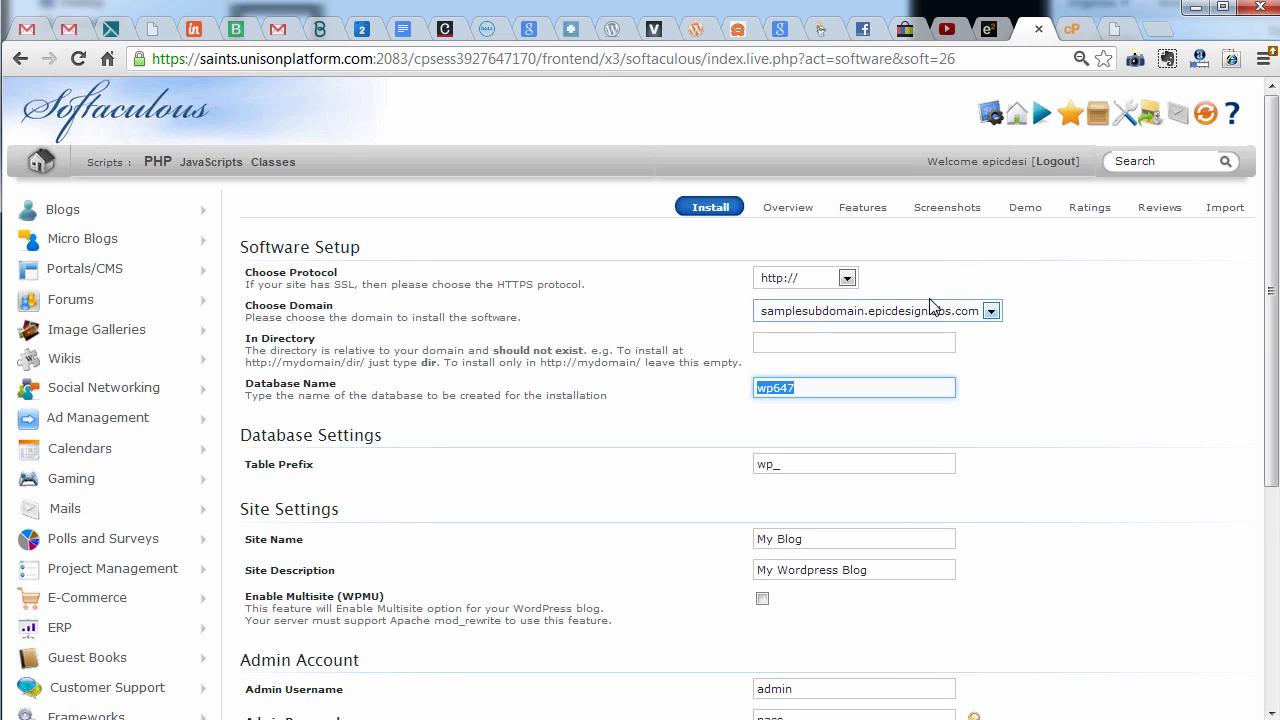
{"action": "scroll", "coordinate": [795, 425], "scroll_direction": "down", "scroll_amount": 1}
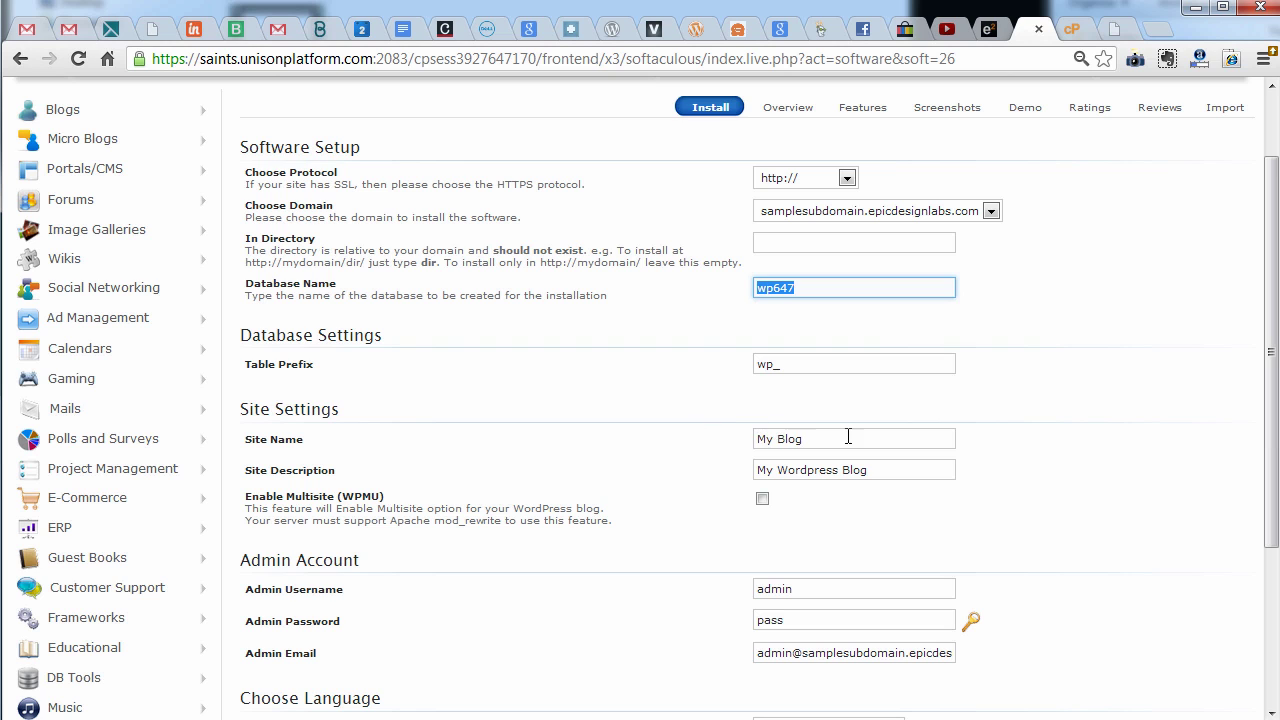
Review the My Blog site and admin settings, replace the admin e-mail, and start the installation
{"action": "left_click_drag", "start_coordinate": [849, 437], "coordinate": [705, 455]}
{"action": "left_click_drag", "start_coordinate": [902, 469], "coordinate": [745, 472]}
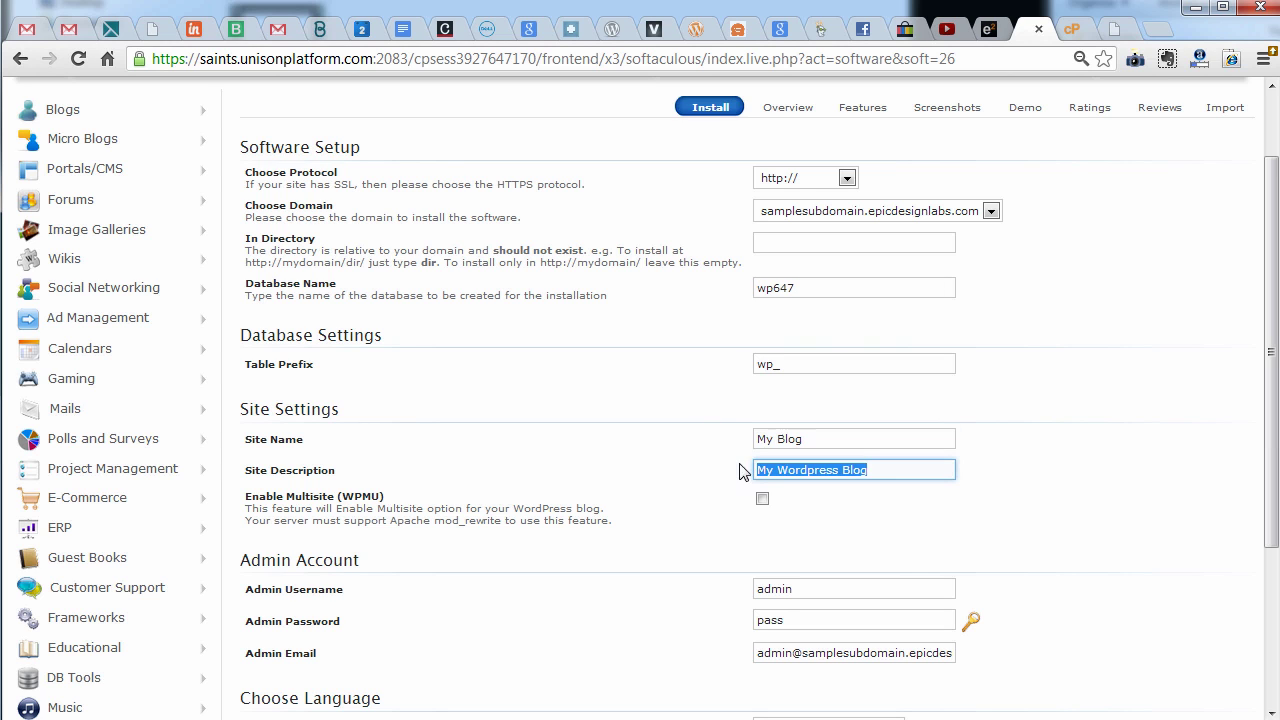
{"action": "scroll", "coordinate": [630, 490], "scroll_direction": "down", "scroll_amount": 2}
{"action": "scroll", "coordinate": [632, 482], "scroll_direction": "down", "scroll_amount": 1}
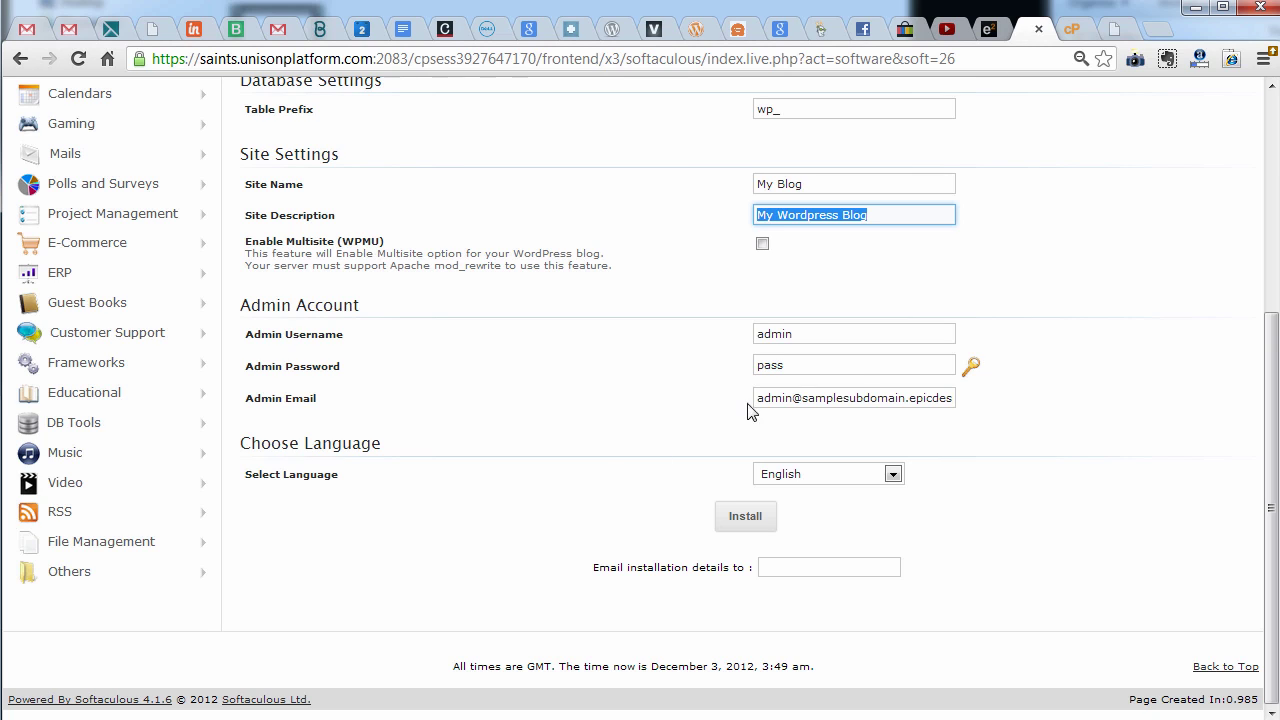
{"action": "left_click_drag", "start_coordinate": [826, 333], "coordinate": [617, 351]}
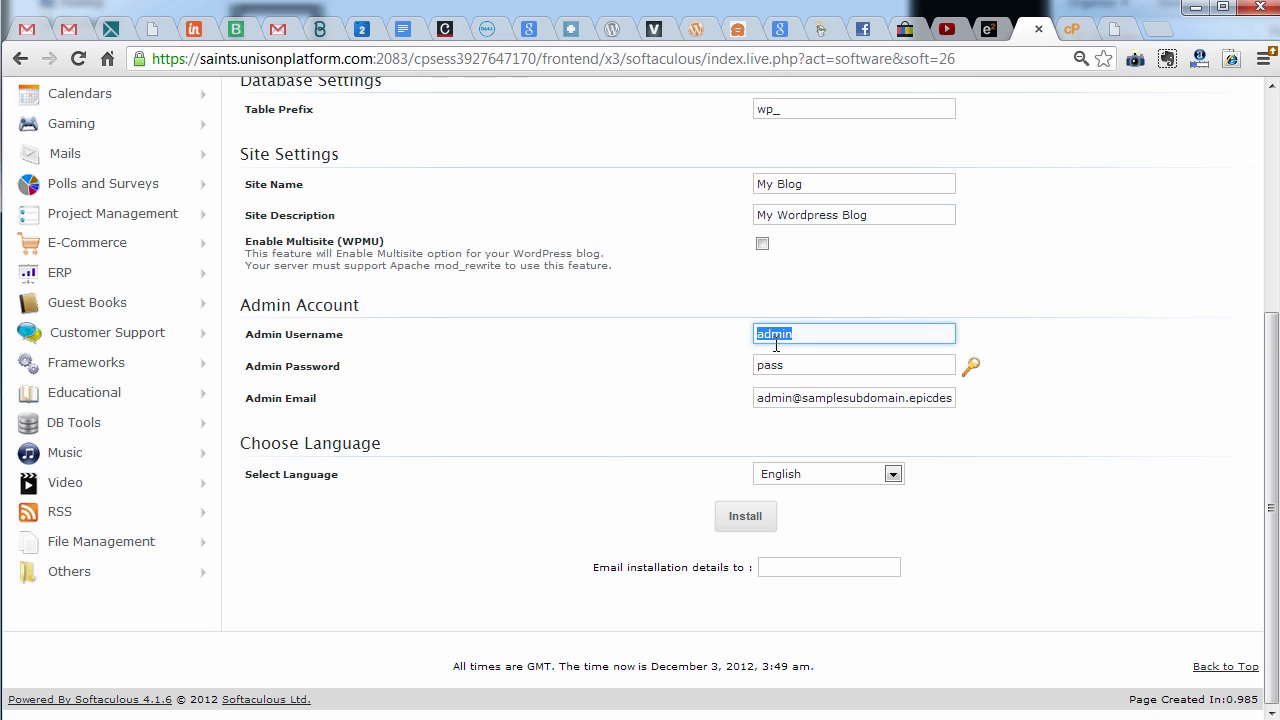
{"action": "left_click_drag", "start_coordinate": [792, 365], "coordinate": [574, 392]}
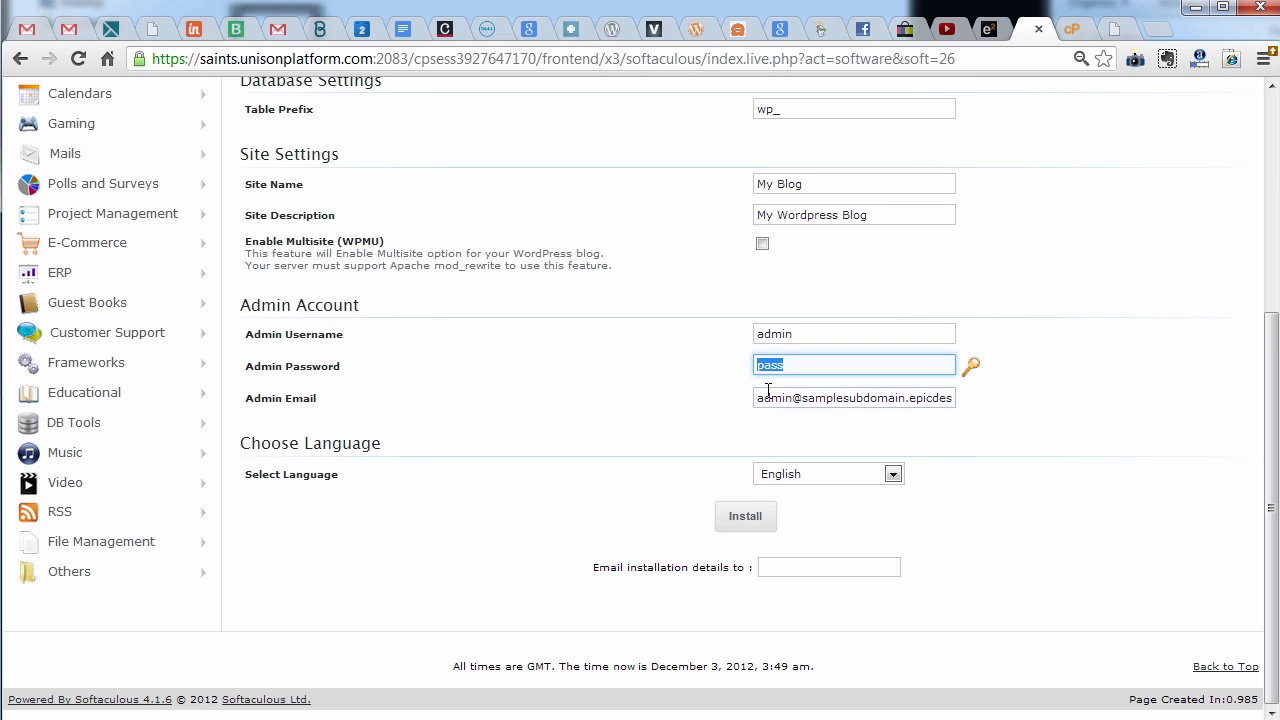
{"action": "left_click_drag", "start_coordinate": [756, 398], "coordinate": [1174, 400]}
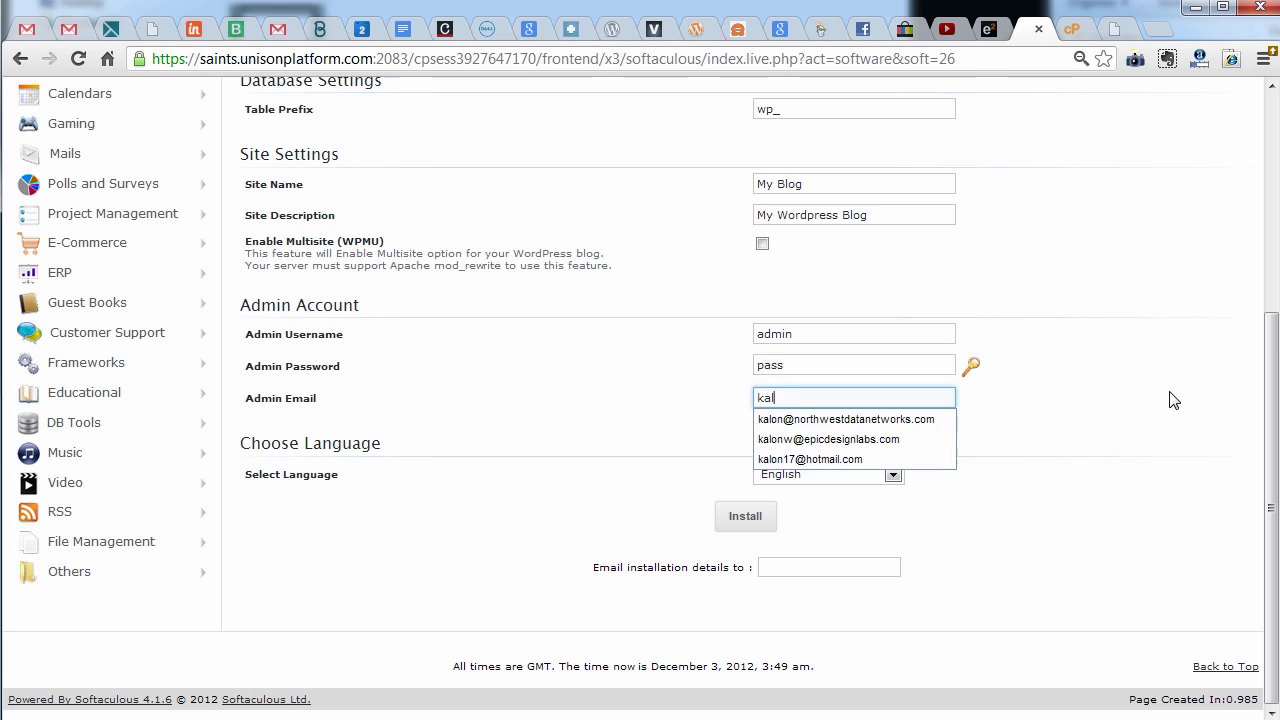
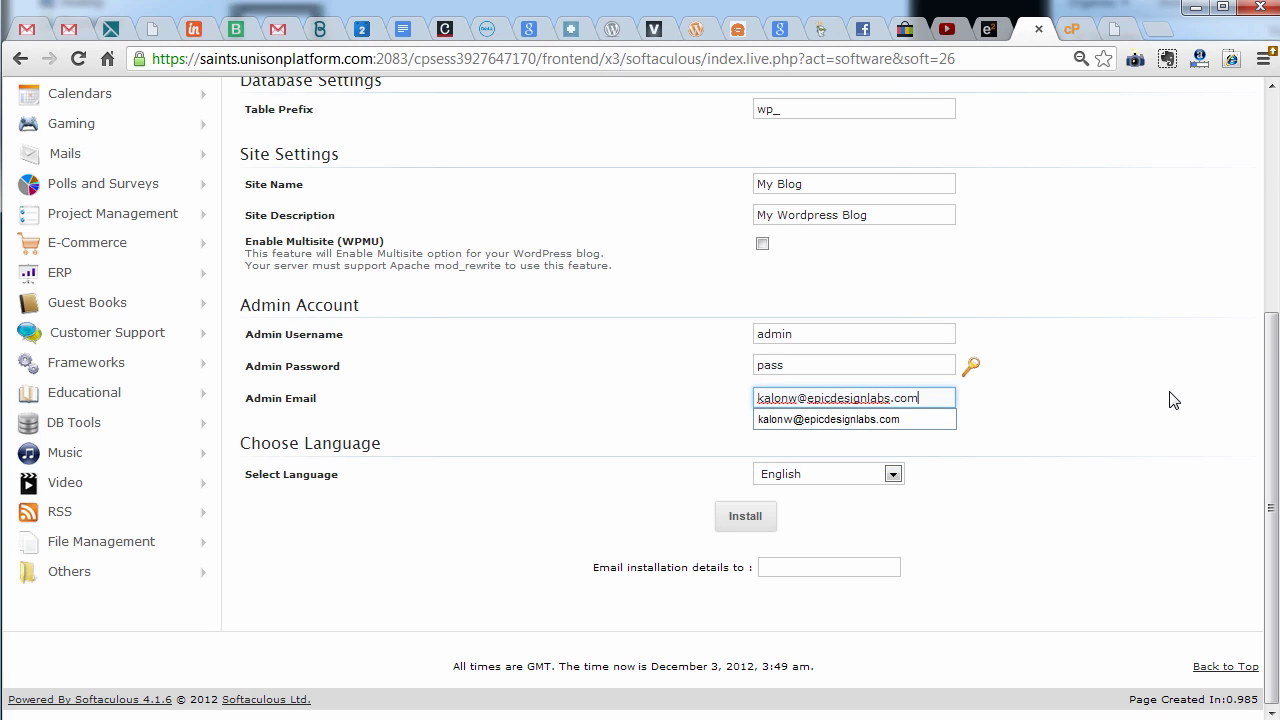
{"action": "key", "text": "Tab"}
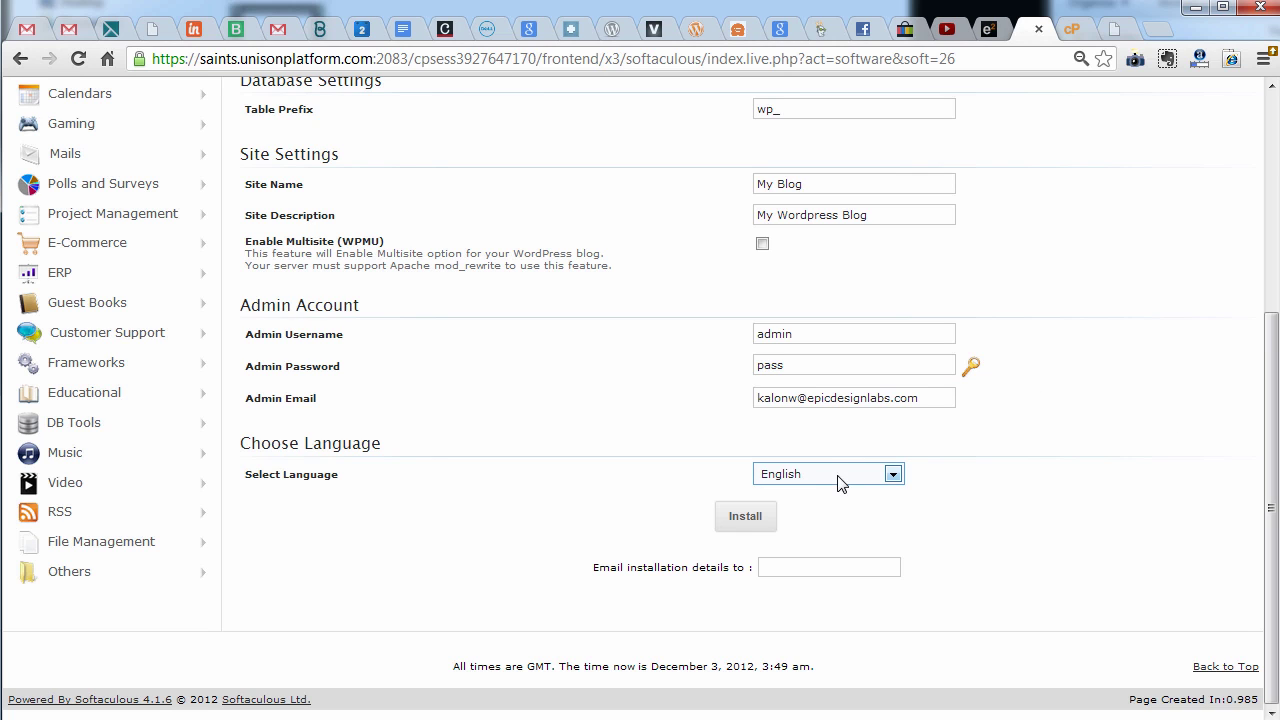
{"action": "left_click", "coordinate": [740, 522]}
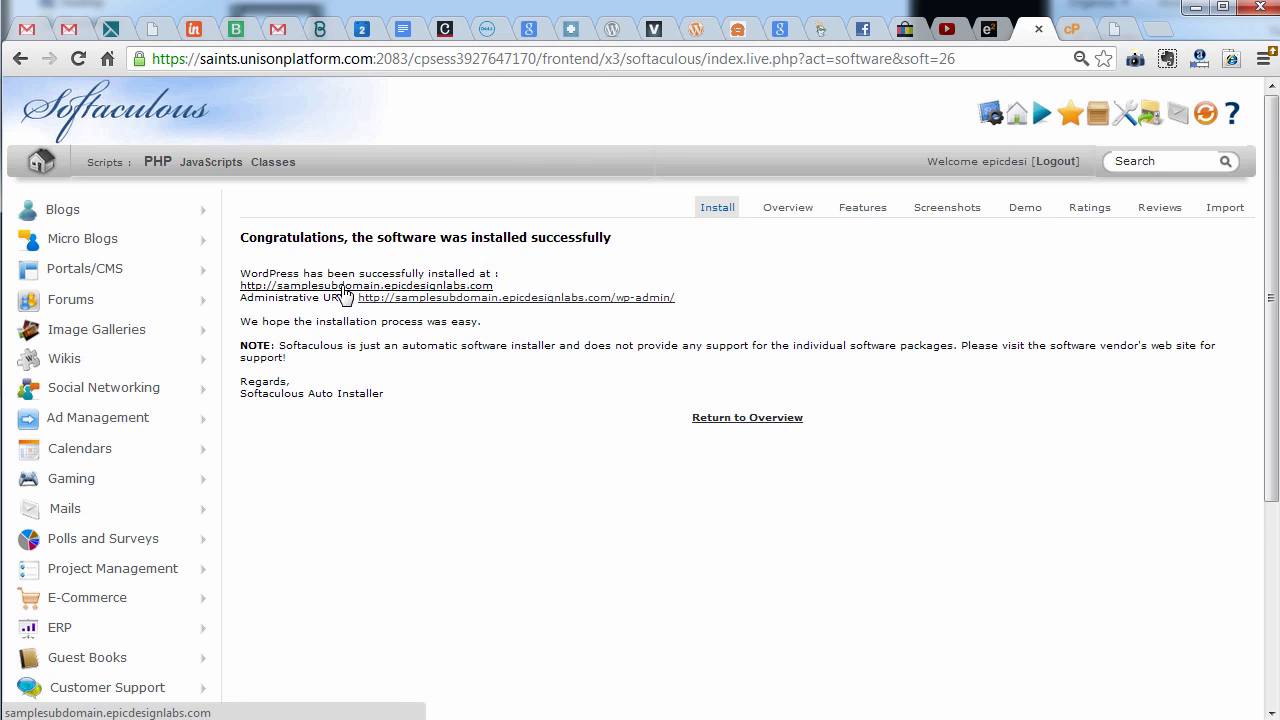
View the new blog at samplesubdomain.epicdesignlabs.com, then close the blog and Softaculous tabs
{"action": "left_click", "coordinate": [344, 287]}
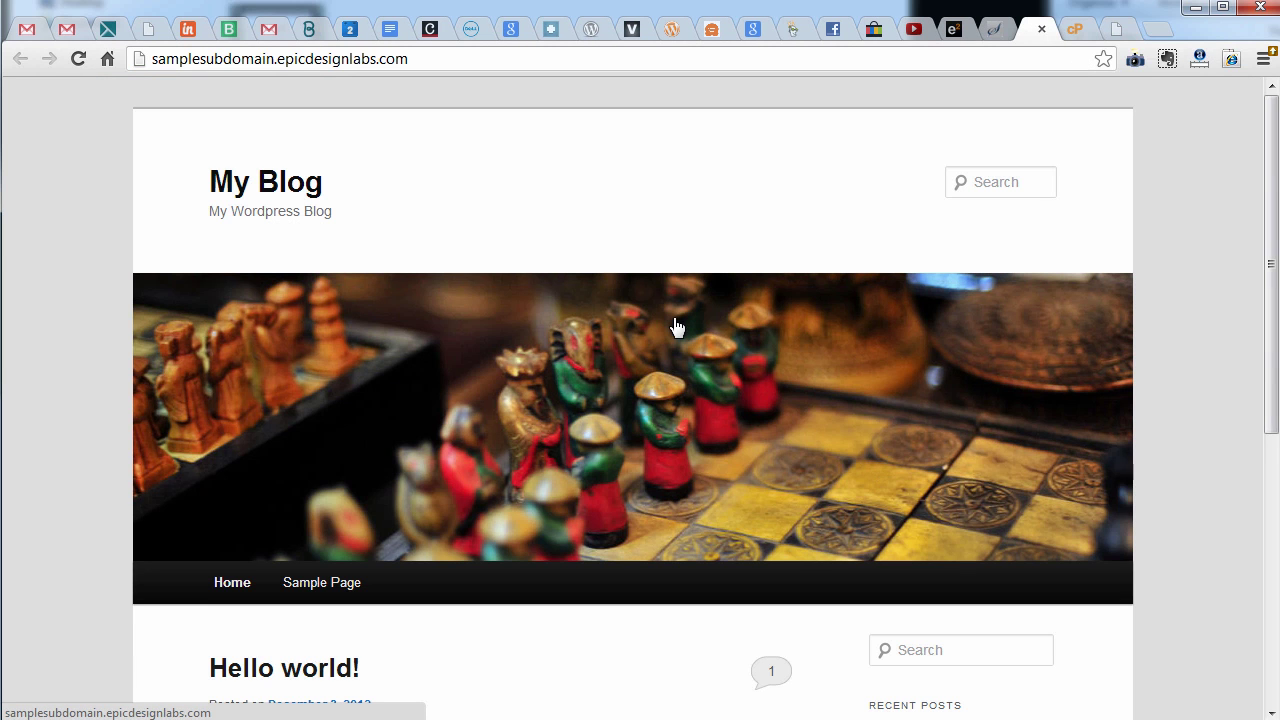
{"action": "scroll", "coordinate": [1164, 500], "scroll_direction": "down", "scroll_amount": 3}
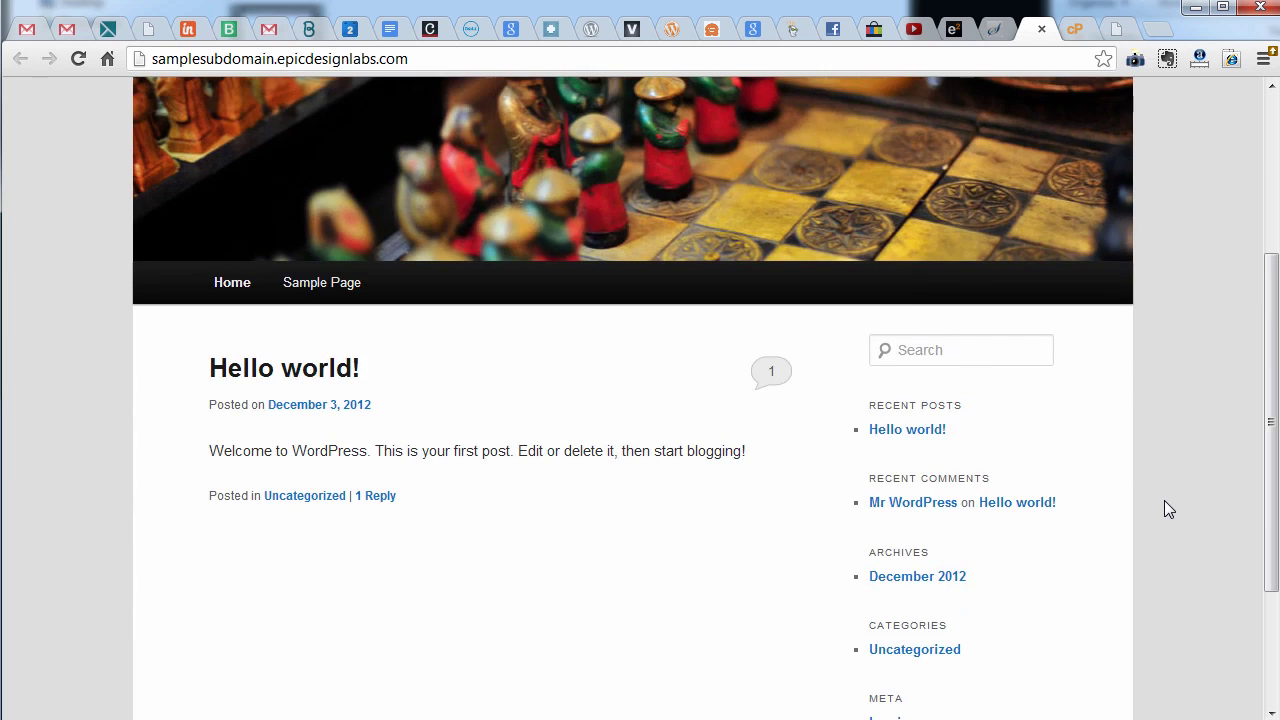
{"action": "scroll", "coordinate": [1164, 509], "scroll_direction": "up", "scroll_amount": 3}
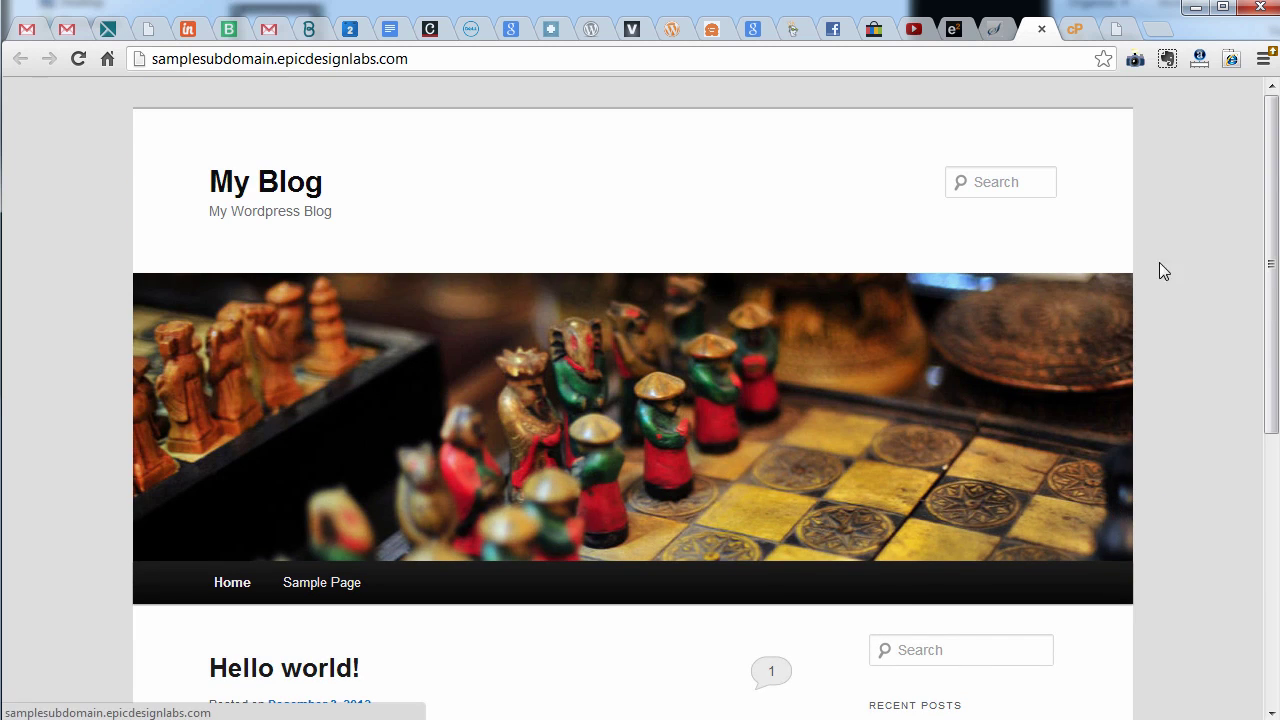
{"action": "left_click", "coordinate": [996, 29]}
{"action": "left_click", "coordinate": [1038, 30]}
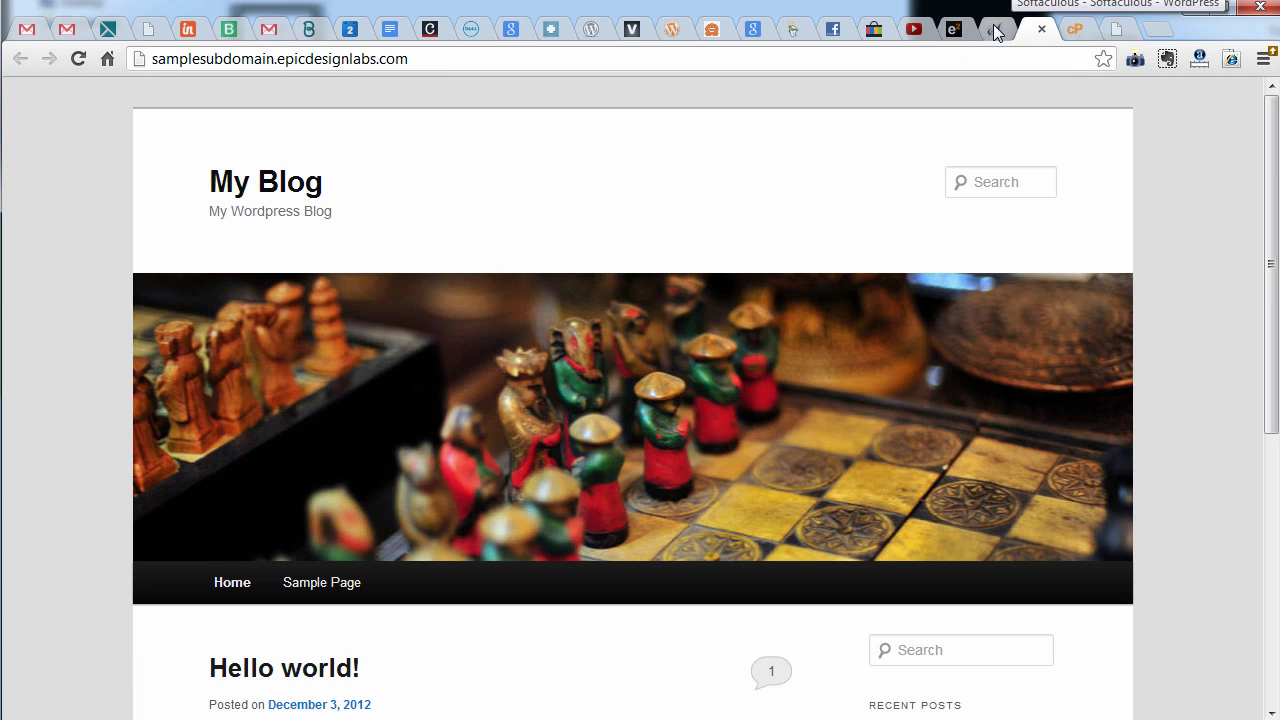
{"action": "left_click", "coordinate": [1041, 30]}
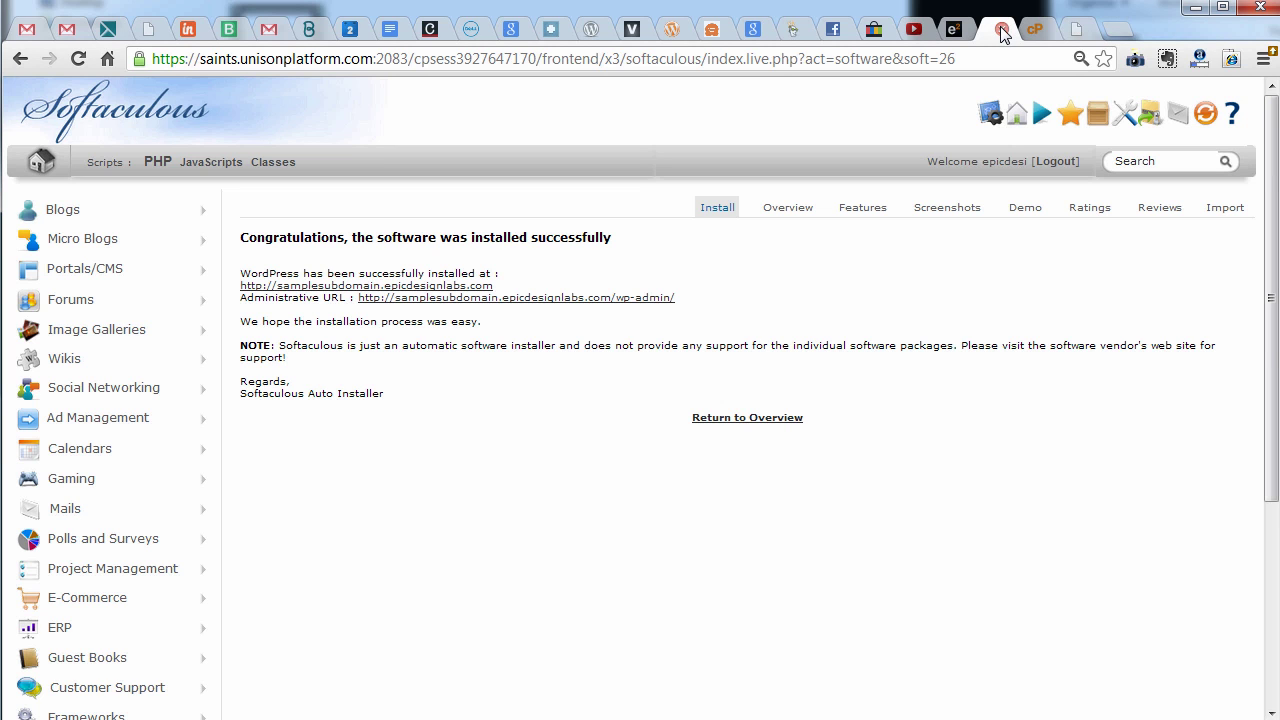
{"action": "left_click", "coordinate": [1003, 32]}
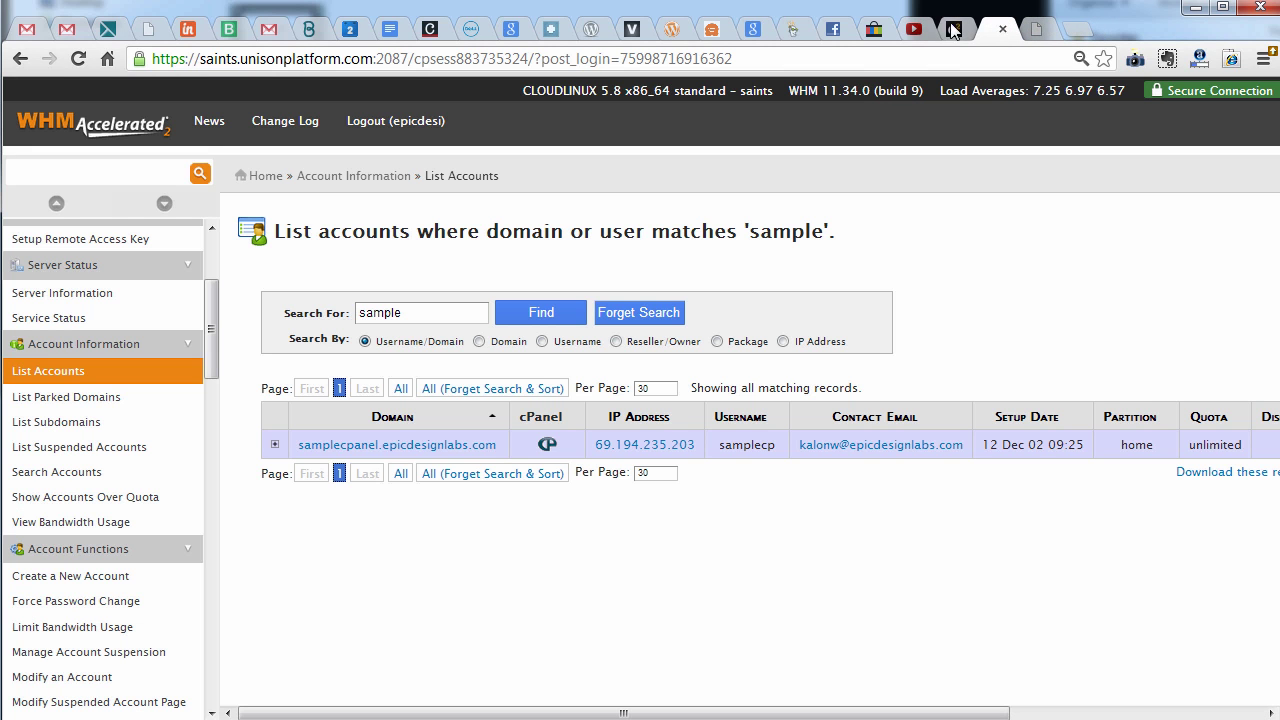
Go to eleven2.com and sign in to the client area using the saved login
{"action": "left_click", "coordinate": [957, 32]}
{"action": "left_click", "coordinate": [692, 513]}
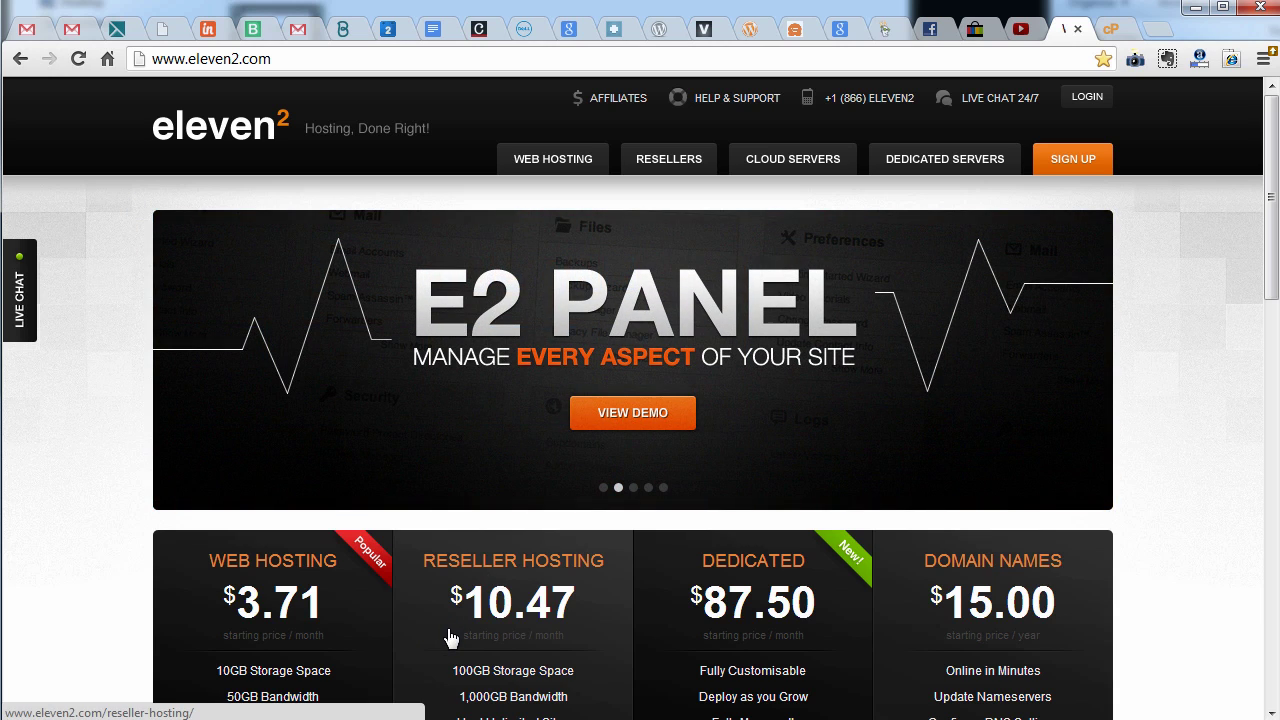
{"action": "left_click", "coordinate": [1086, 98]}
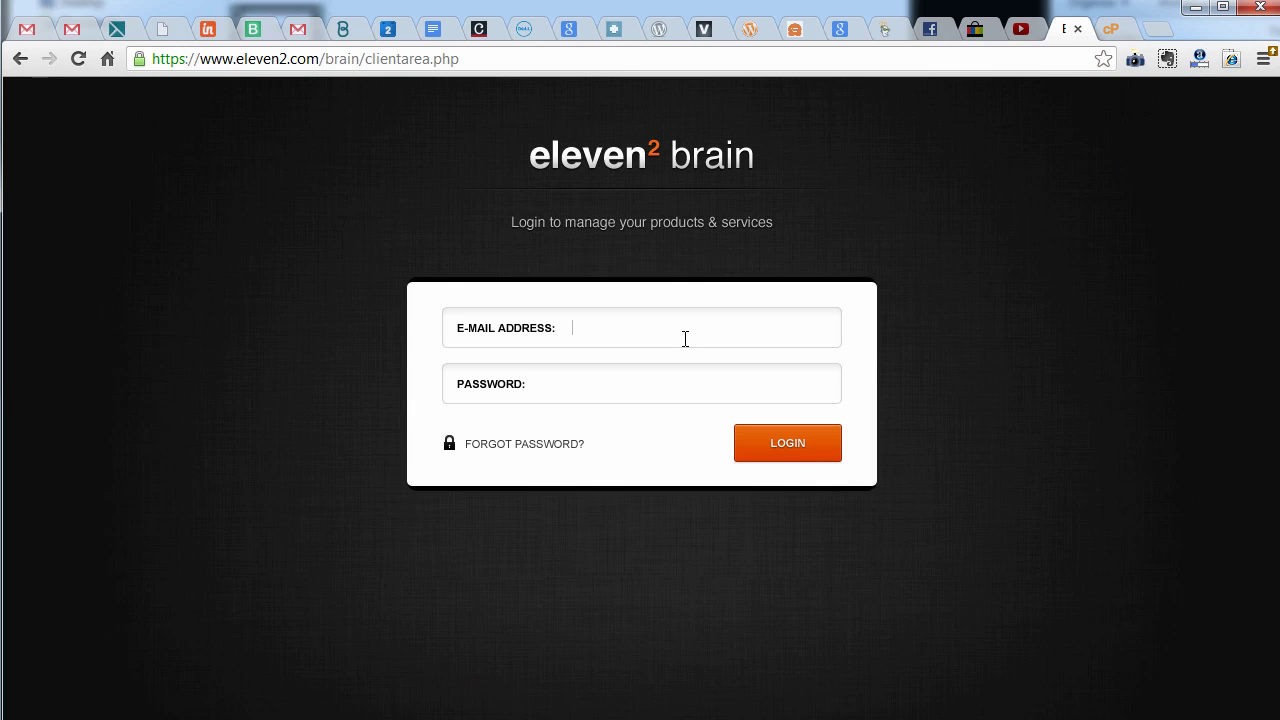
{"action": "key", "text": "Down"}
{"action": "key", "text": "Return"}
{"action": "key", "text": "Return"}
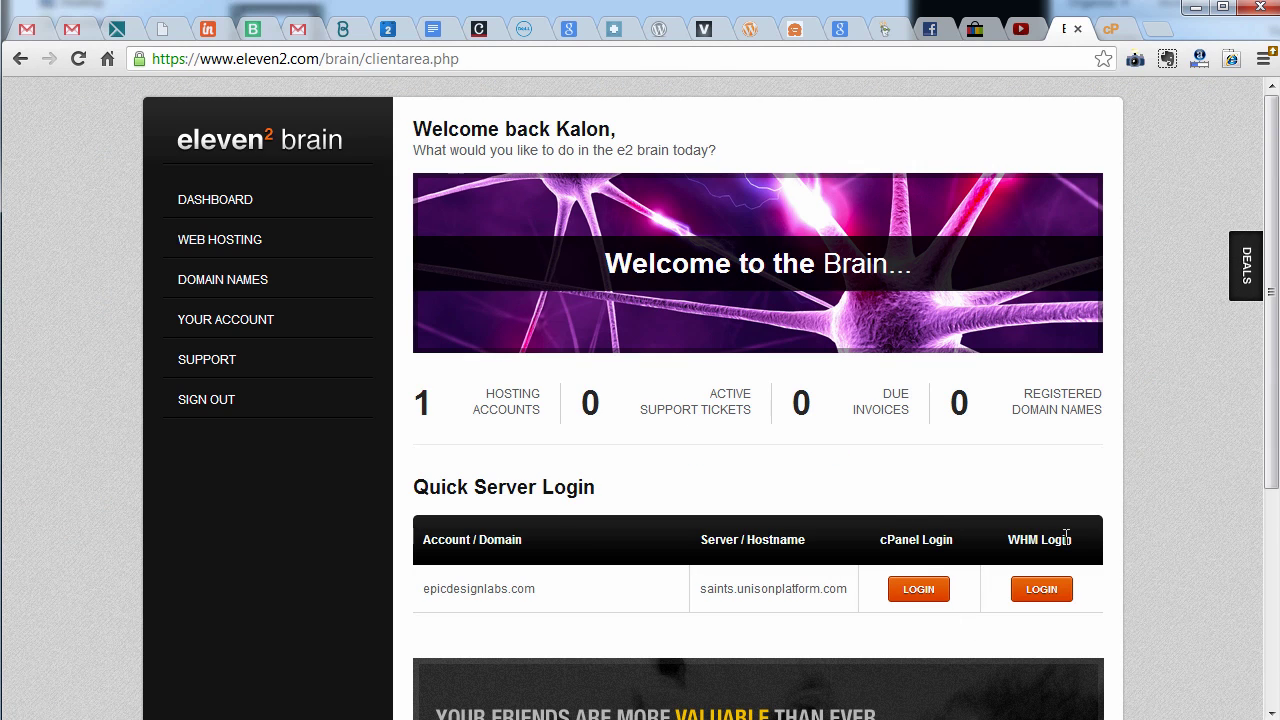
Launch WHM for the epicdesignlabs.com hosting server from the Quick Server Login table
{"action": "left_click_drag", "start_coordinate": [962, 545], "coordinate": [877, 548]}
{"action": "left_click_drag", "start_coordinate": [556, 590], "coordinate": [417, 586]}
{"action": "left_click_drag", "start_coordinate": [1008, 543], "coordinate": [1078, 552]}
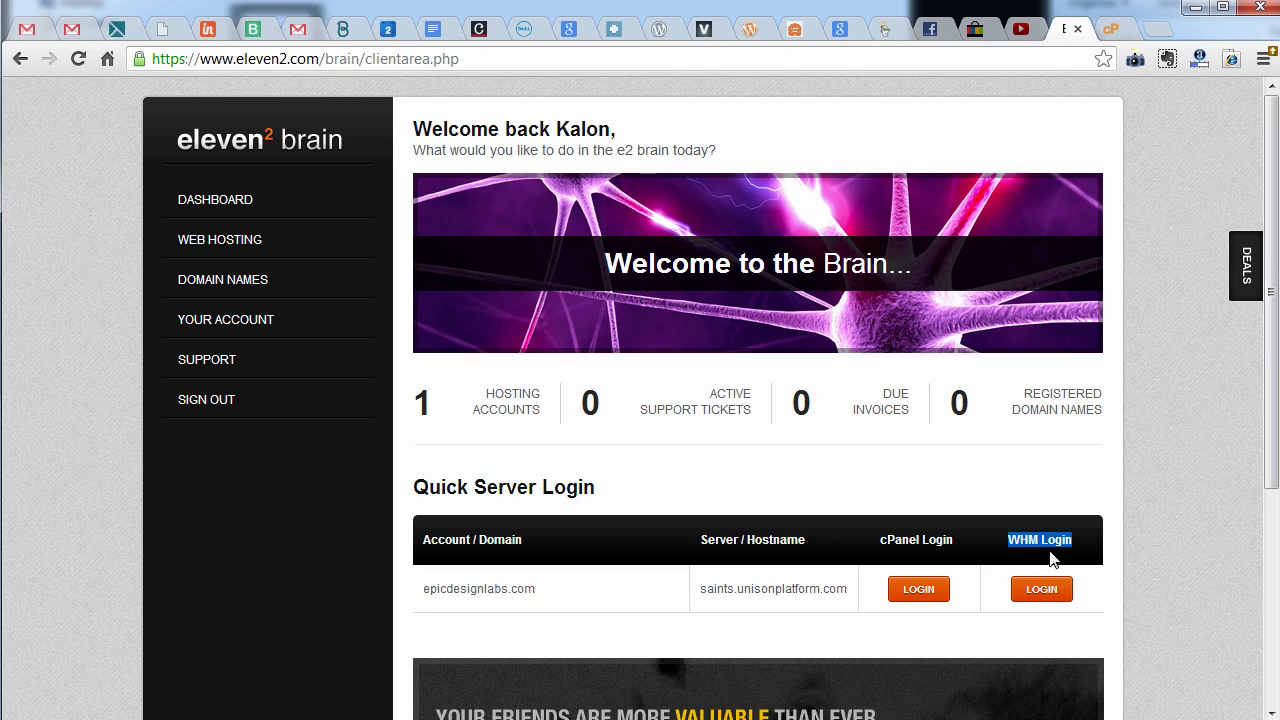
{"action": "left_click", "coordinate": [1043, 592]}
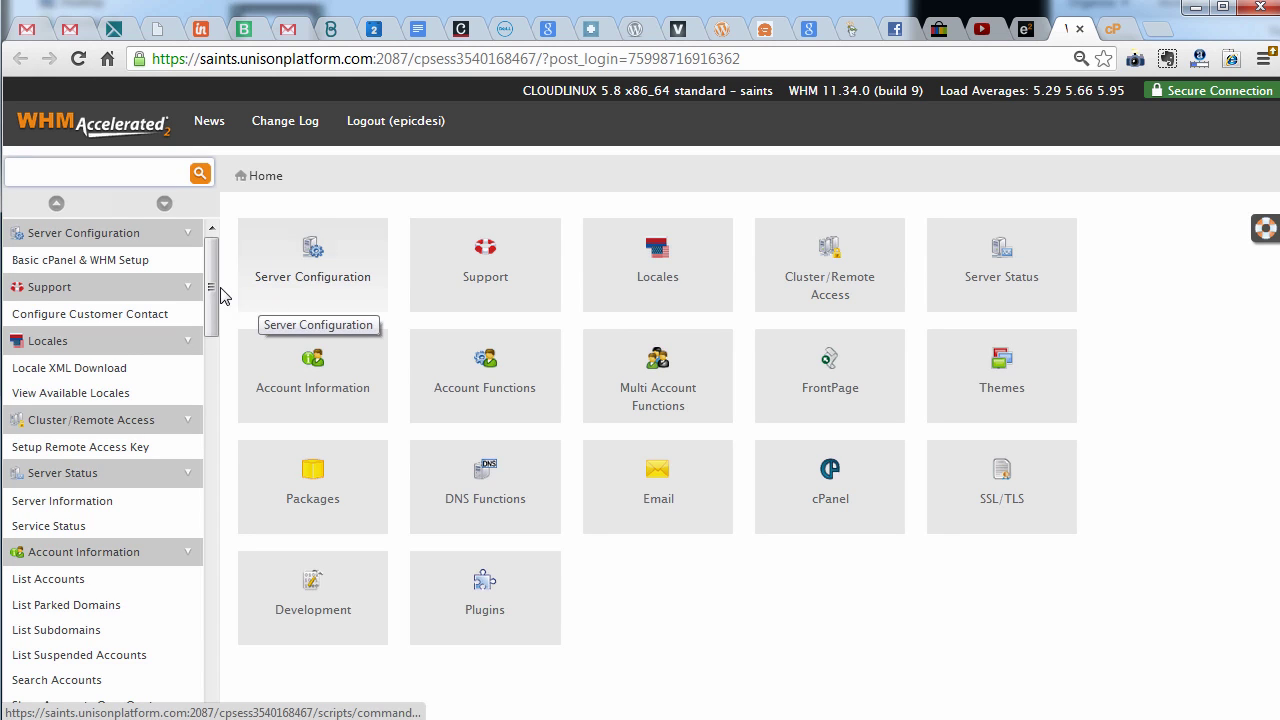
Go to WHM's Account Functions and open Create a New Account
{"action": "scroll", "coordinate": [210, 352], "scroll_direction": "down", "scroll_amount": 3}
{"action": "left_click_drag", "start_coordinate": [210, 352], "coordinate": [240, 213]}
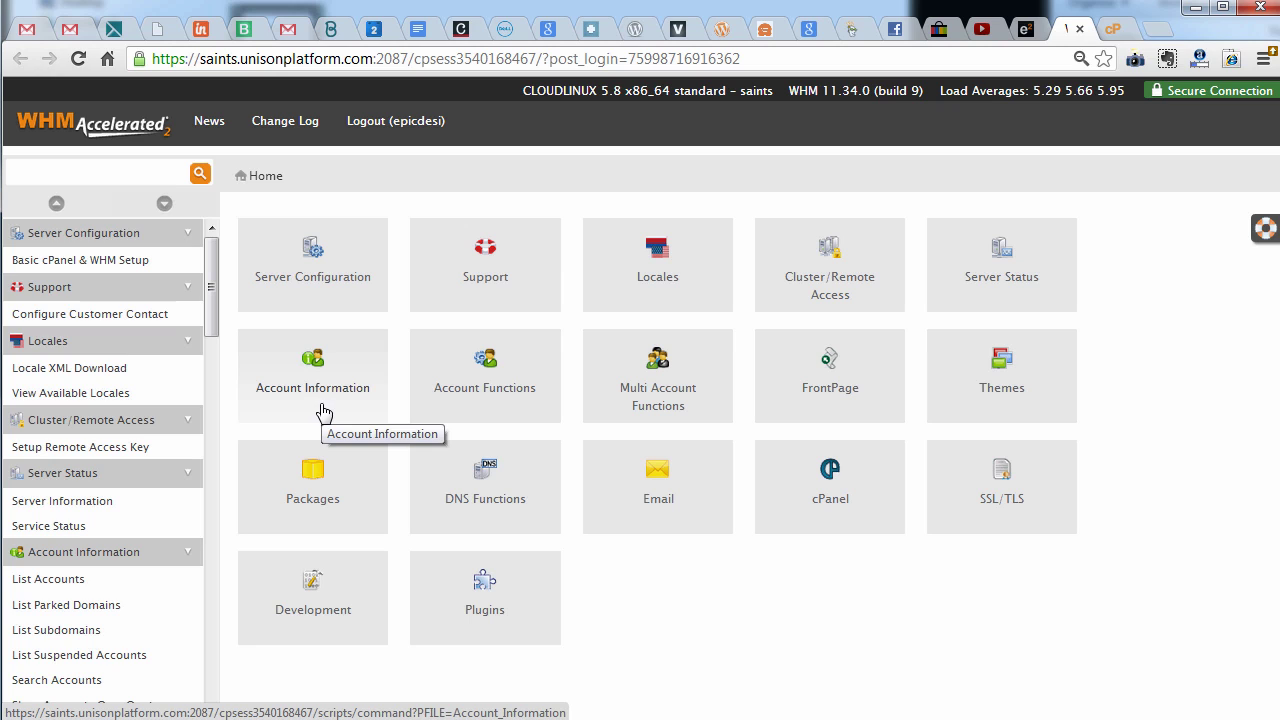
{"action": "left_click", "coordinate": [454, 394]}
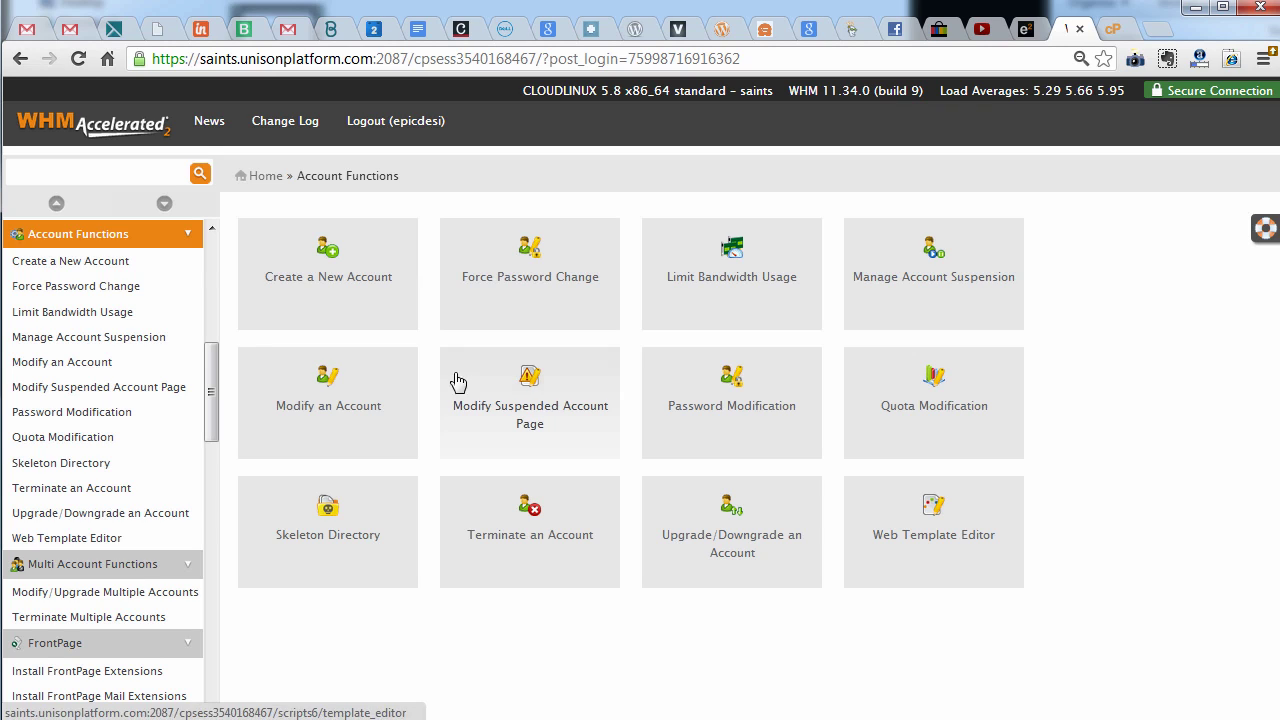
{"action": "left_click", "coordinate": [266, 177]}
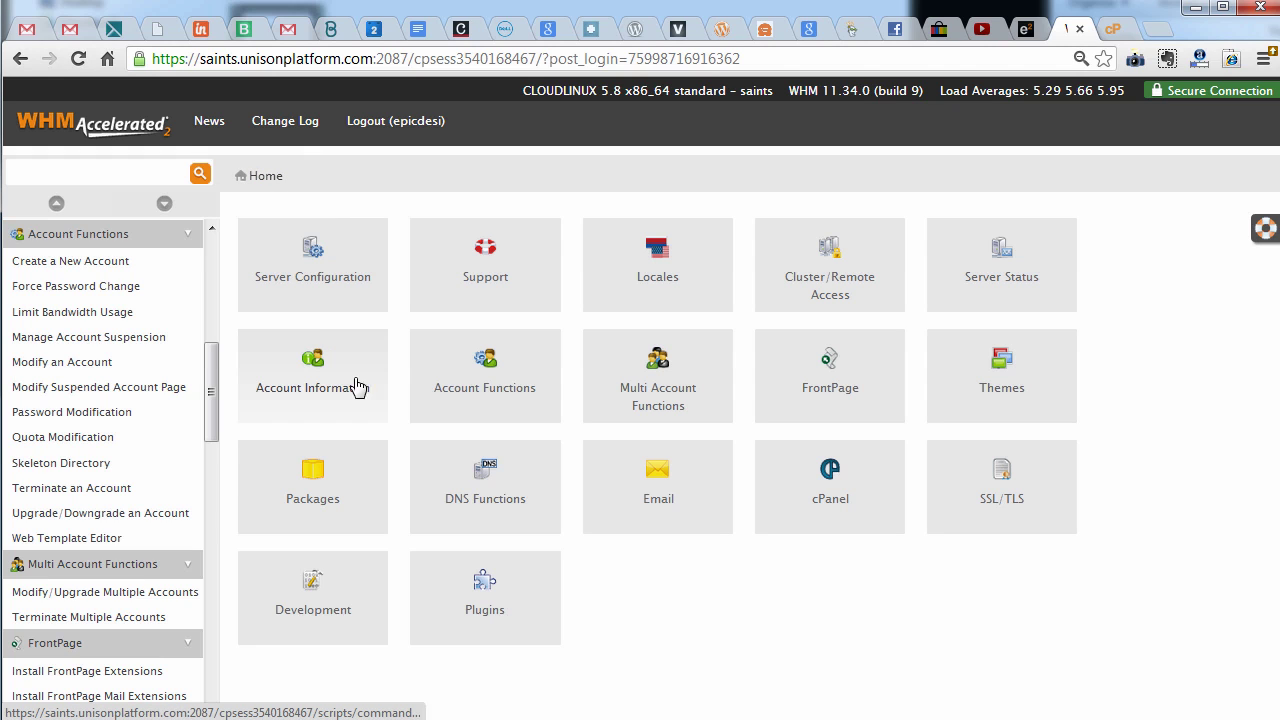
{"action": "left_click", "coordinate": [481, 401]}
{"action": "left_click", "coordinate": [343, 285]}
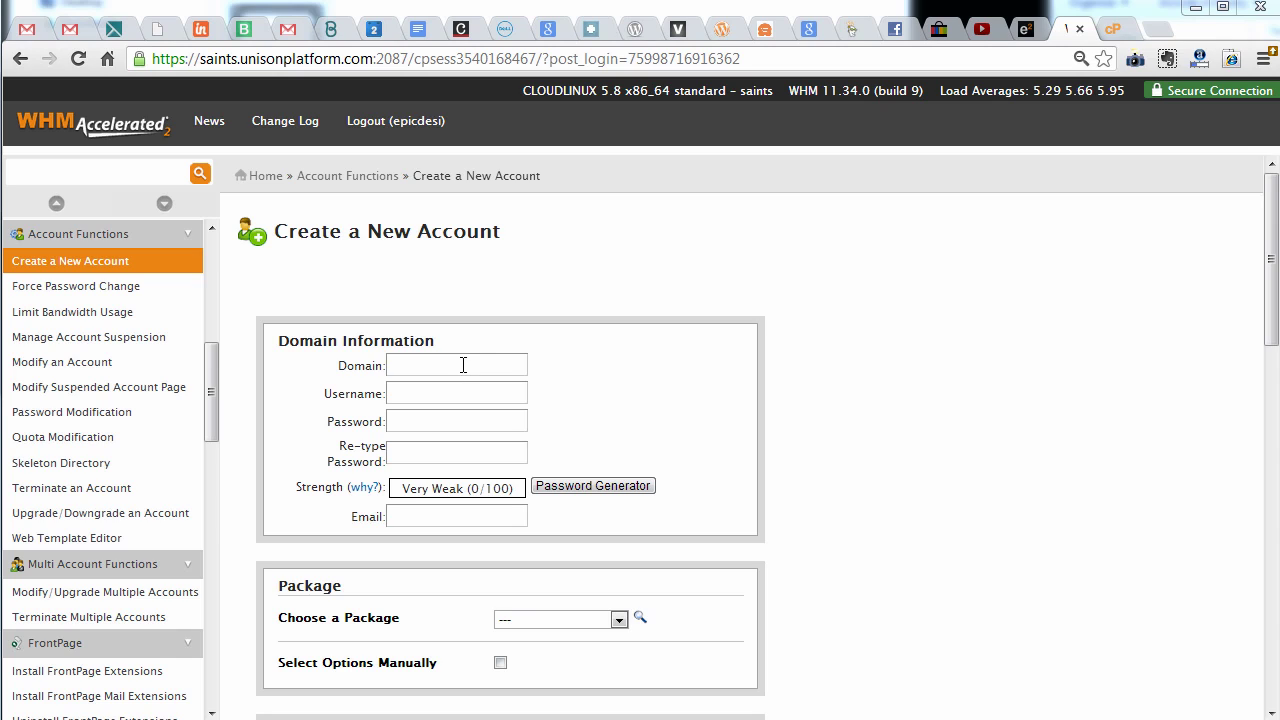
Enter domain samplewhmcpanel.epicdesignlabs.com and change the auto-filled username to samp5644
{"action": "left_click", "coordinate": [463, 365]}
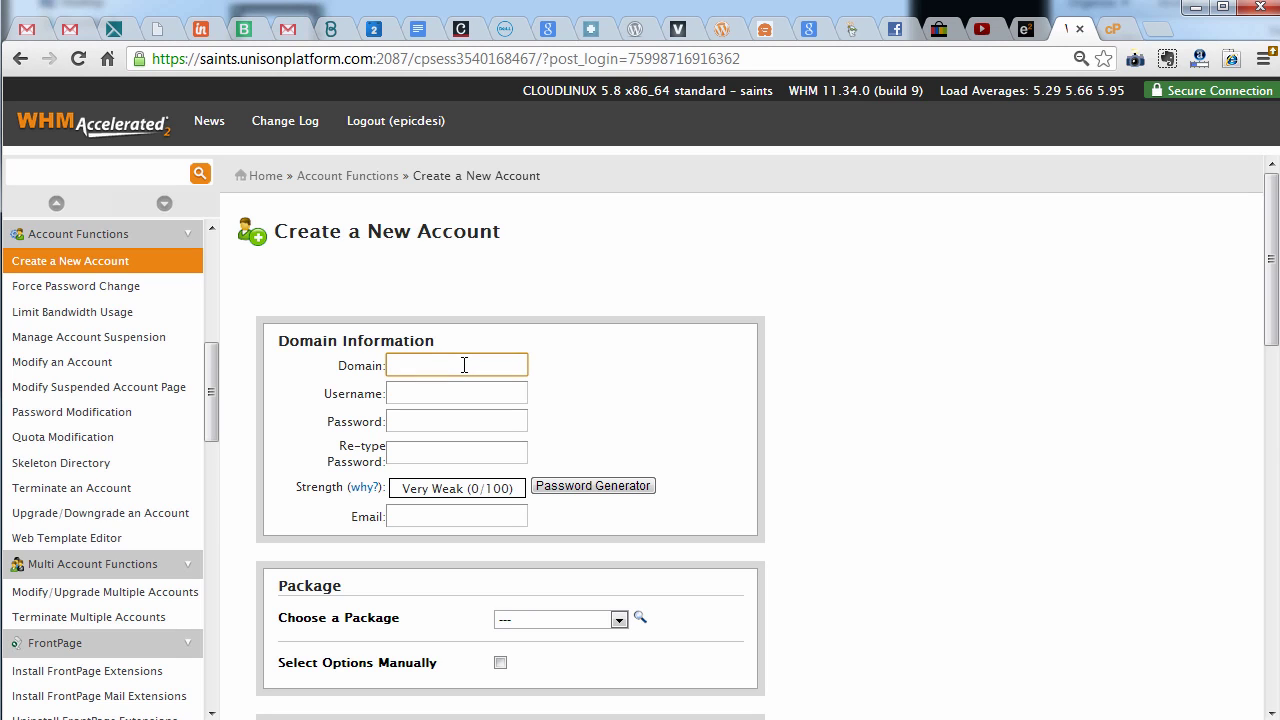
{"action": "type", "text": "sample"}
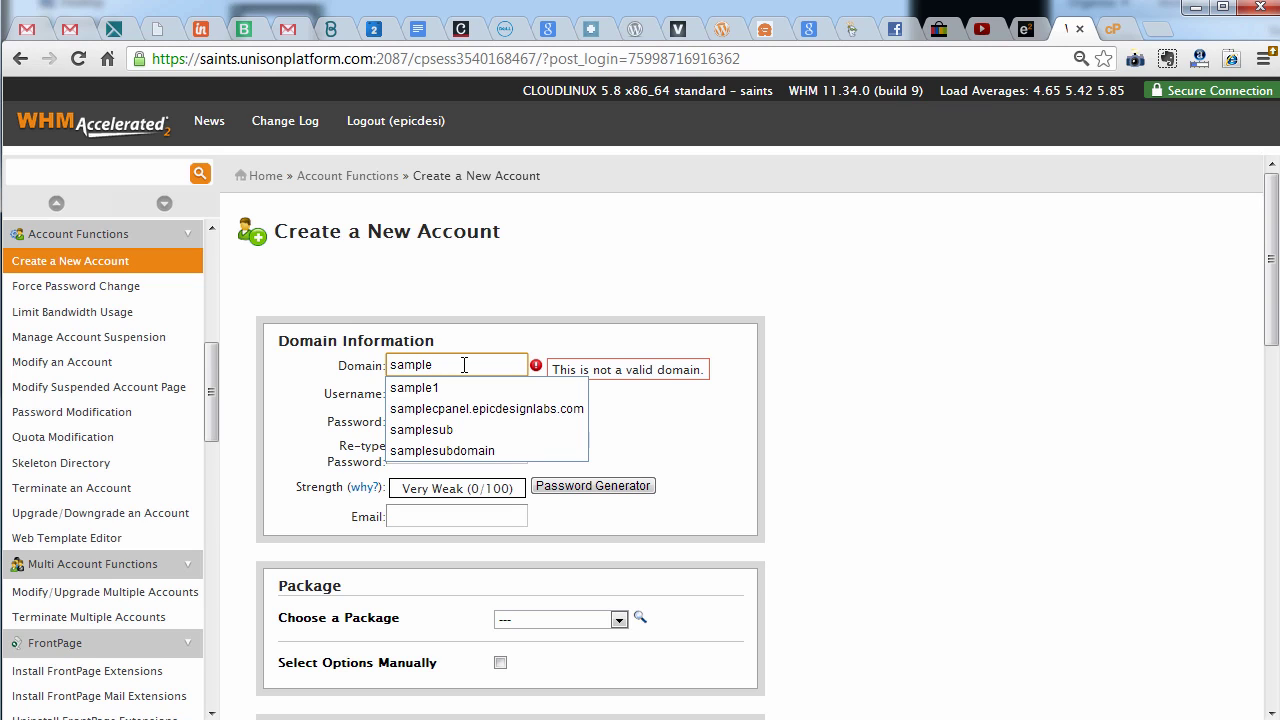
{"action": "type", "text": "whm"}
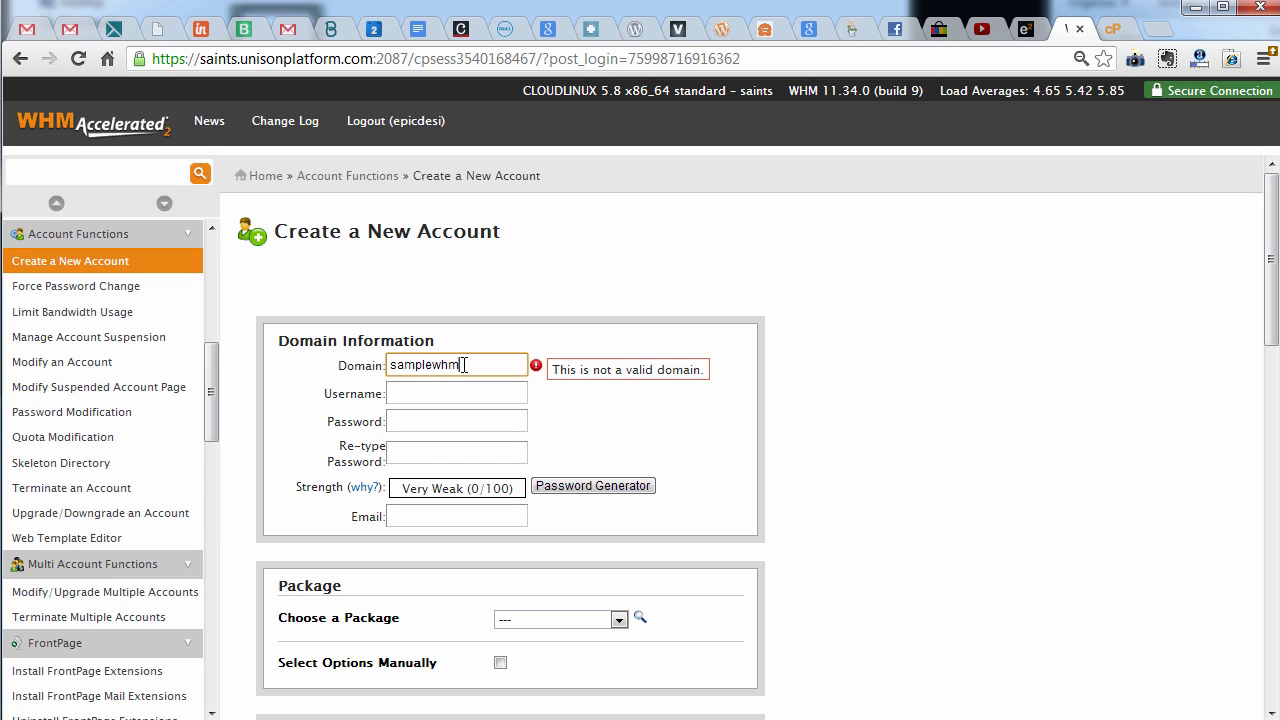
{"action": "type", "text": "cpanel.epic"}
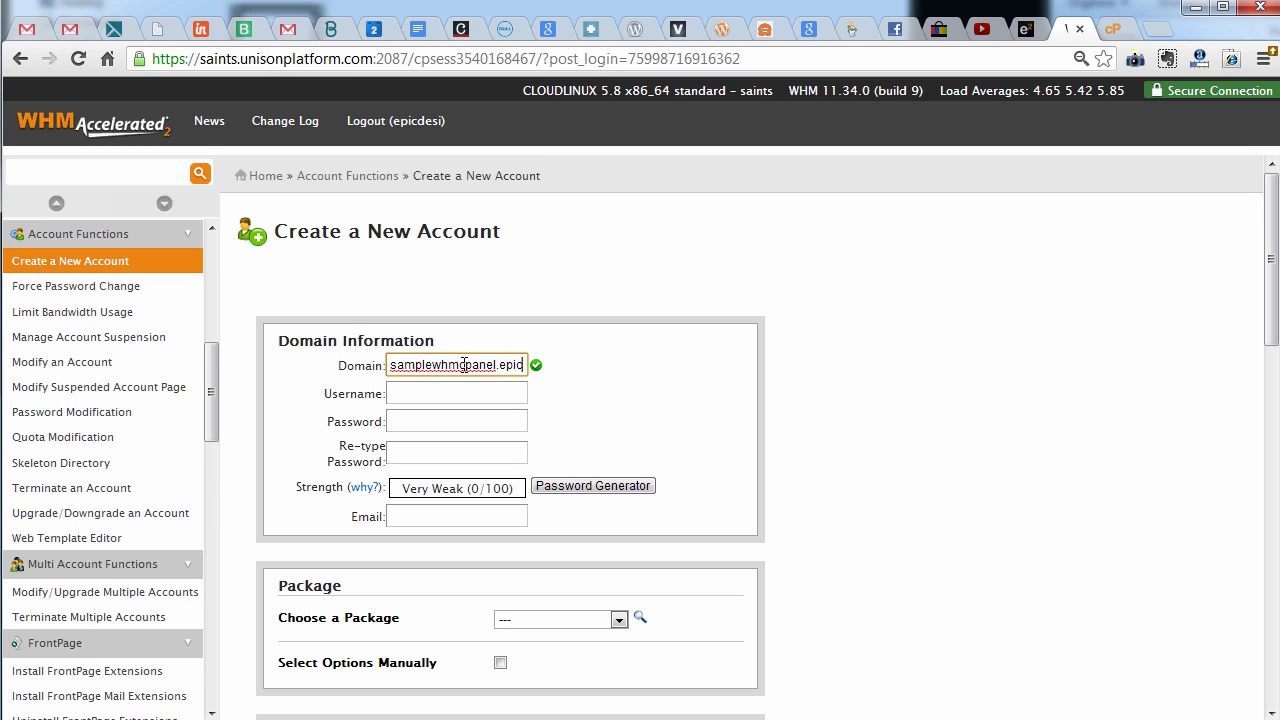
{"action": "type", "text": "designlabs.com"}
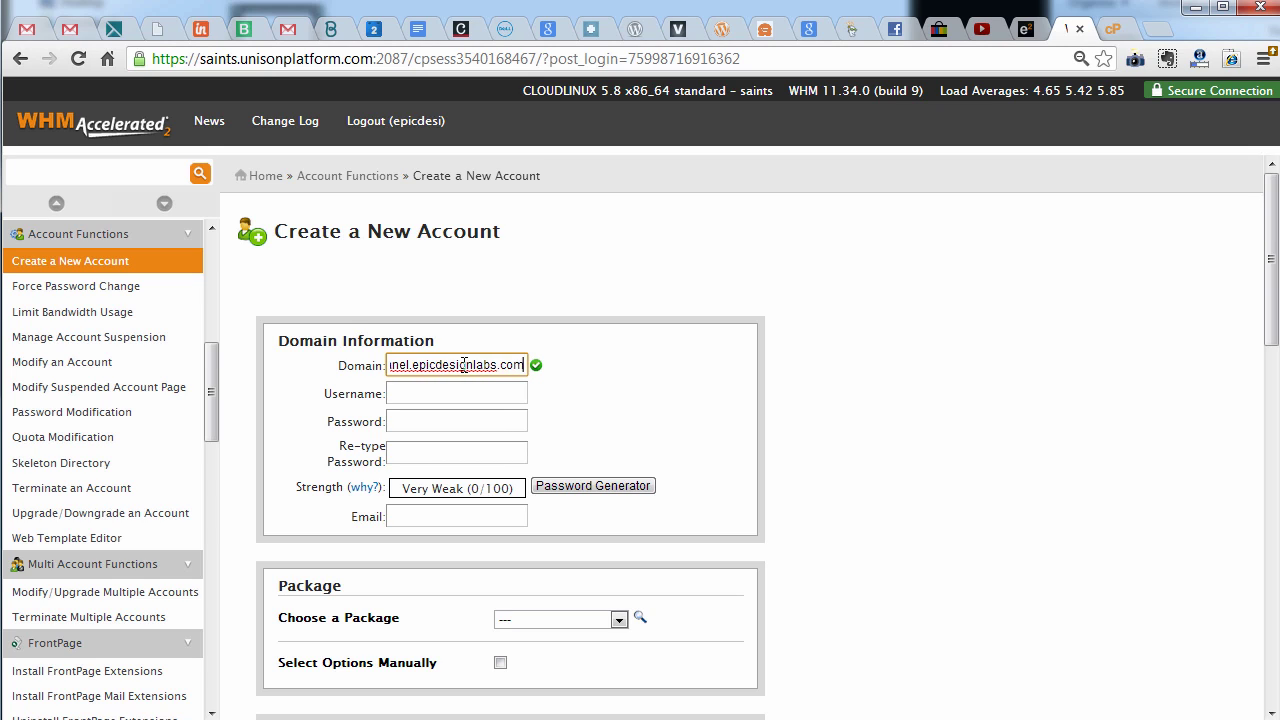
{"action": "key", "text": "ctrl+a"}
{"action": "key", "text": "Tab"}
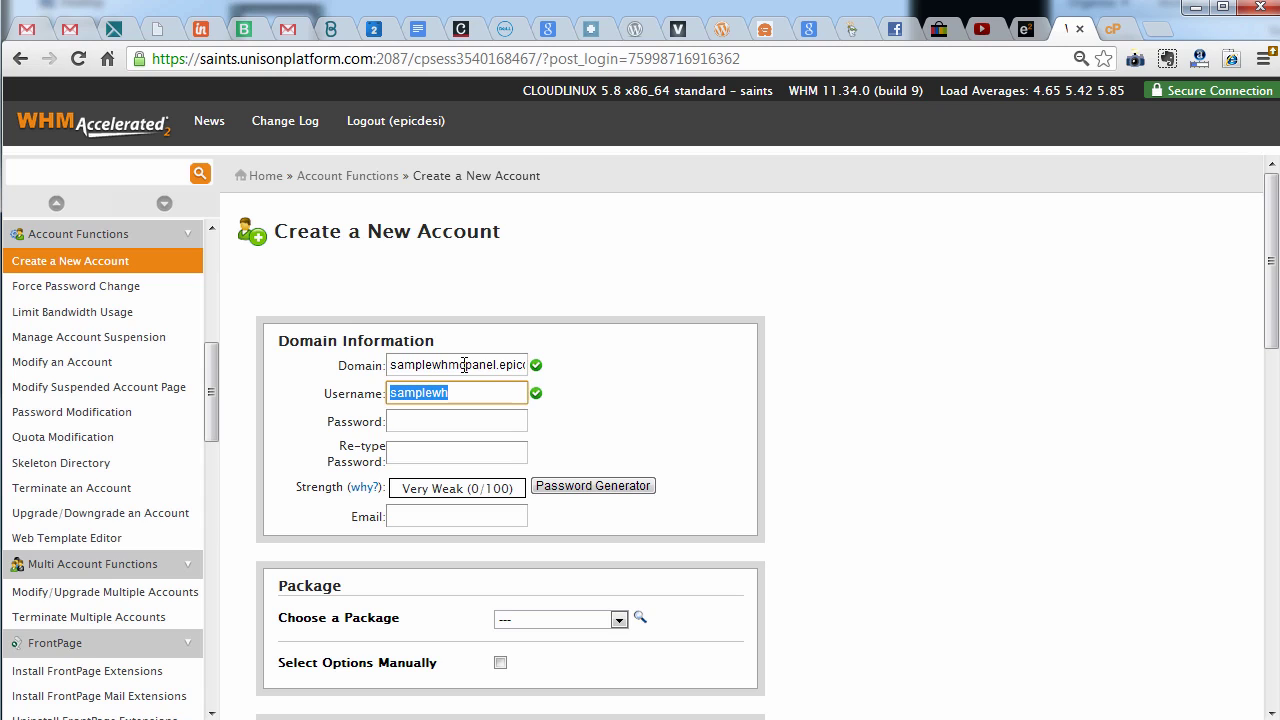
{"action": "key", "text": "End"}
{"action": "key", "text": "BackSpace"}
{"action": "key", "text": "BackSpace"}
{"action": "key", "text": "BackSpace"}
{"action": "key", "text": "BackSpace"}
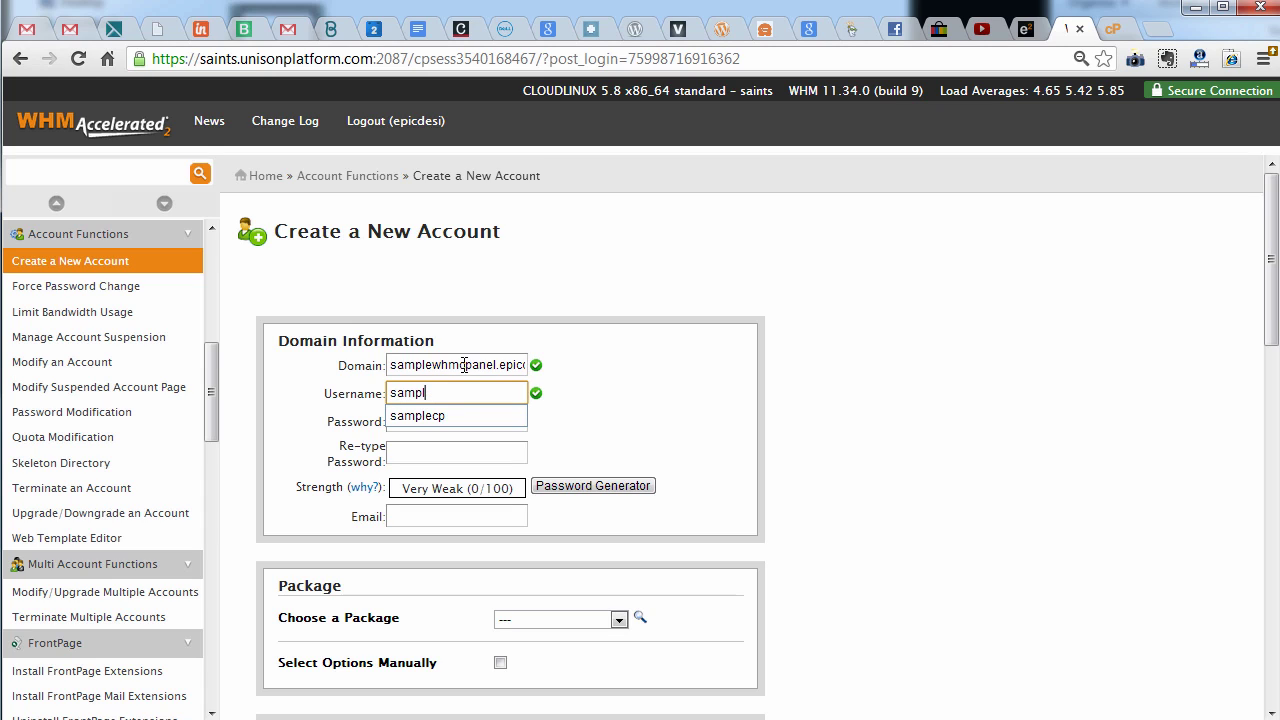
{"action": "type", "text": "5644"}
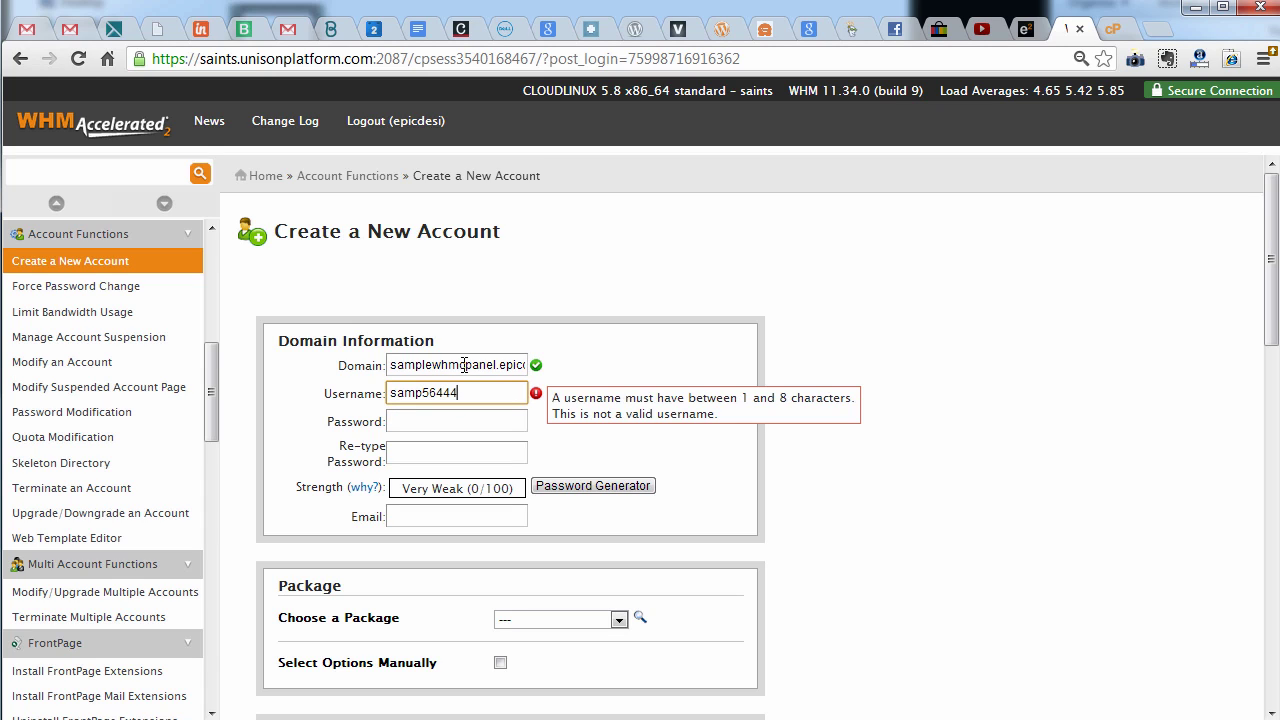
{"action": "key", "text": "Tab"}
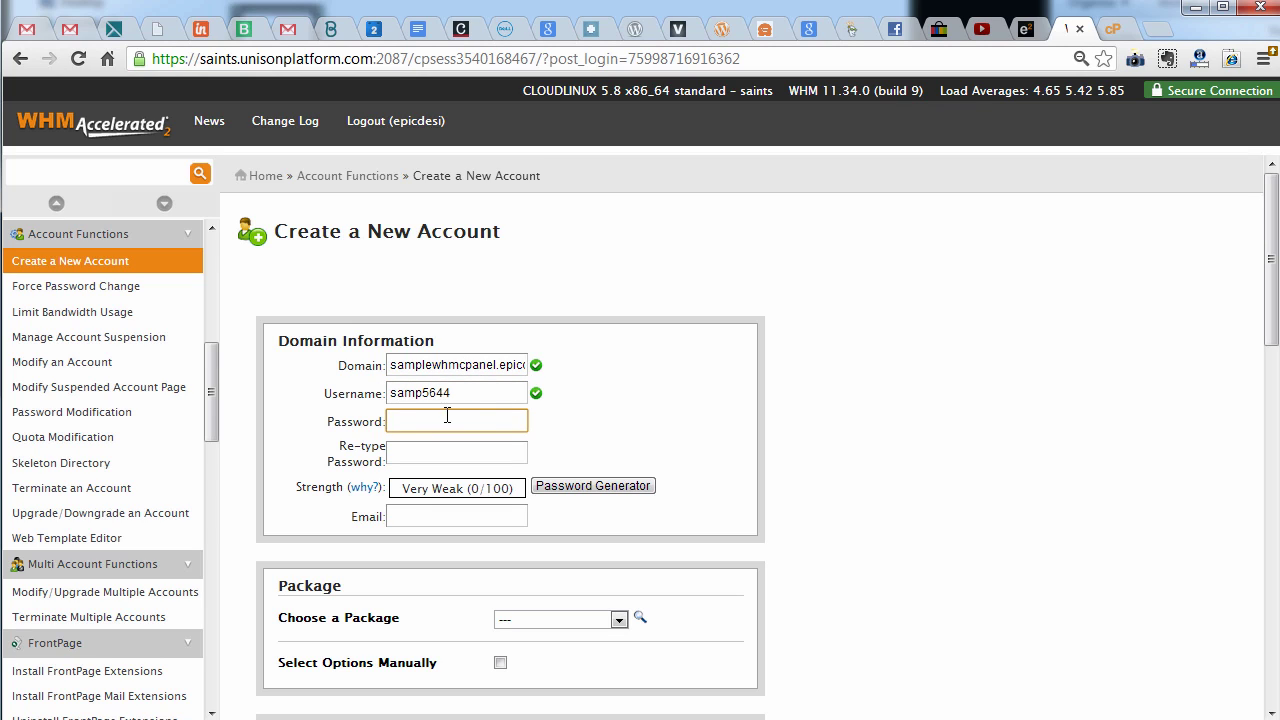
Enter a very strong password, pick the suggested contact e-mail, and leave the package unchosen
{"action": "type", "text": "••••••"}
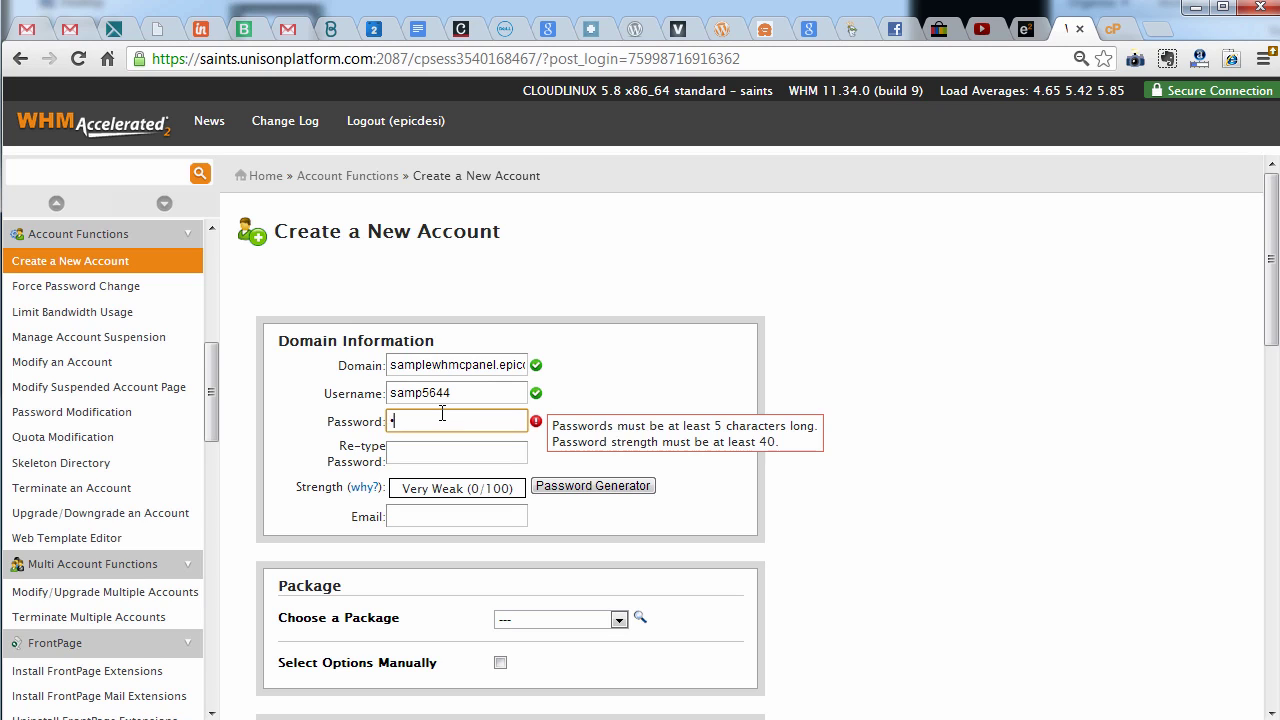
{"action": "type", "text": "•••"}
{"action": "key", "text": "Tab"}
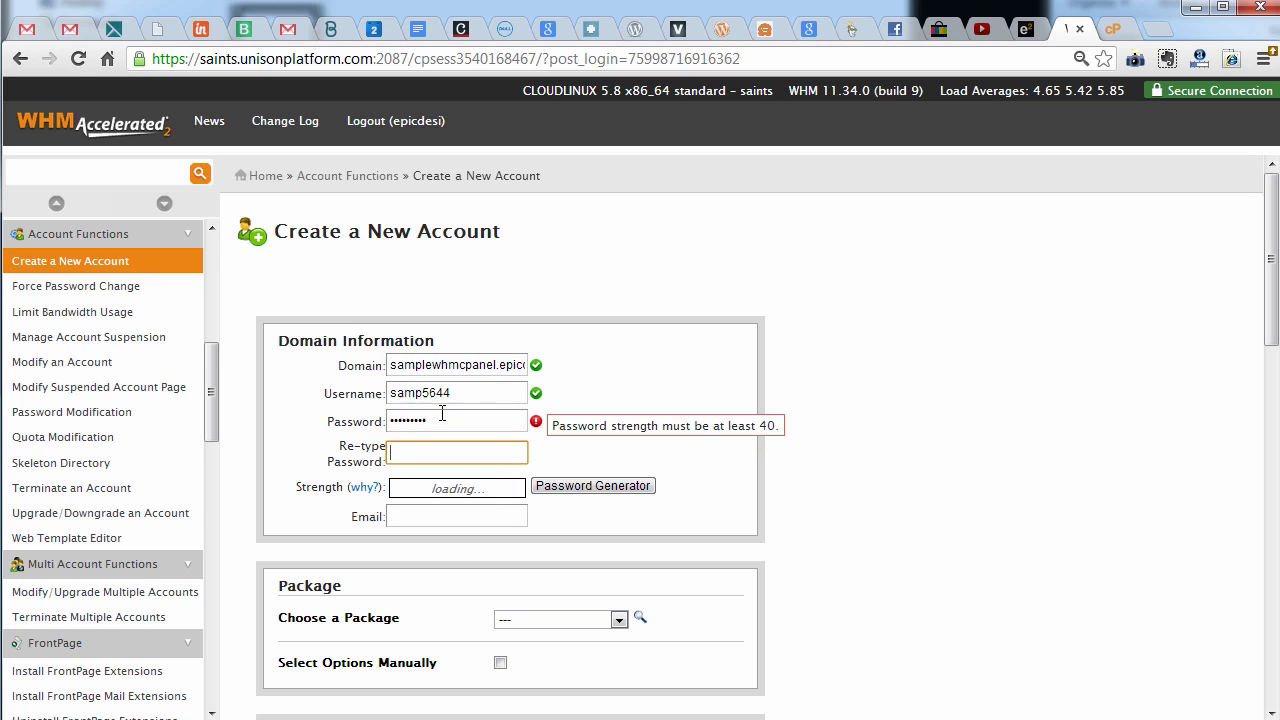
{"action": "type", "text": "•••••••••"}
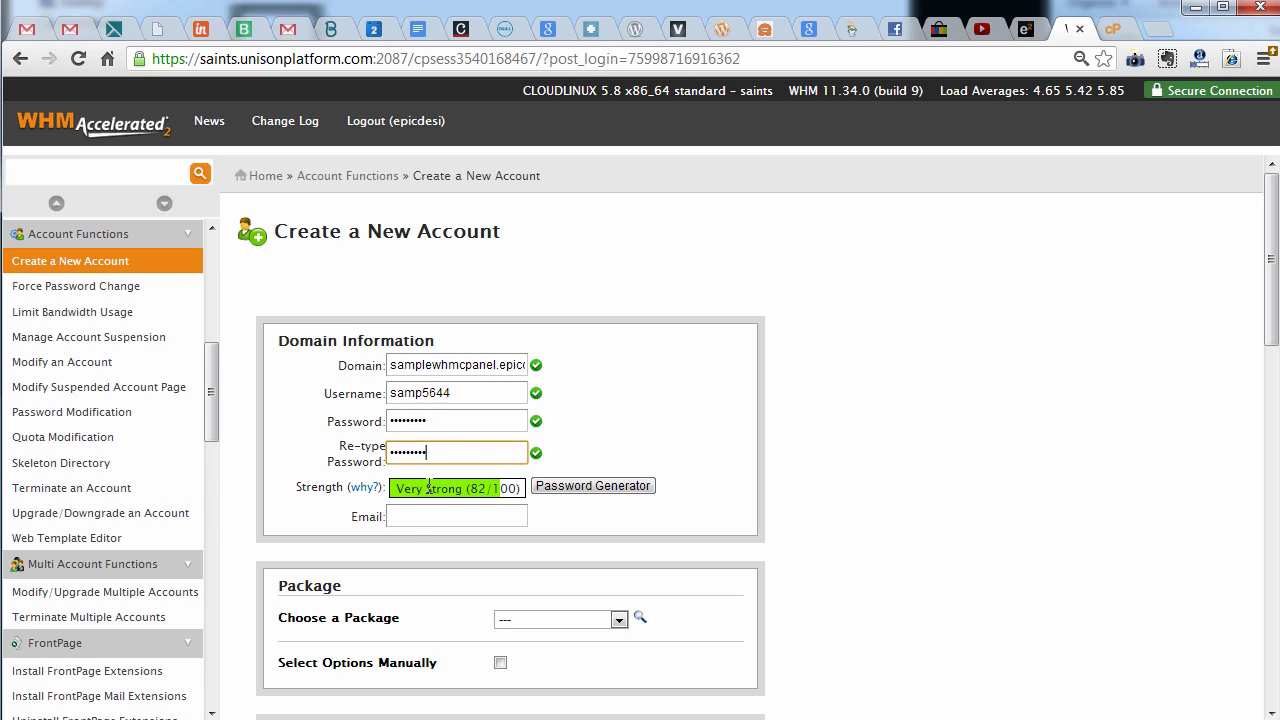
{"action": "left_click", "coordinate": [420, 518]}
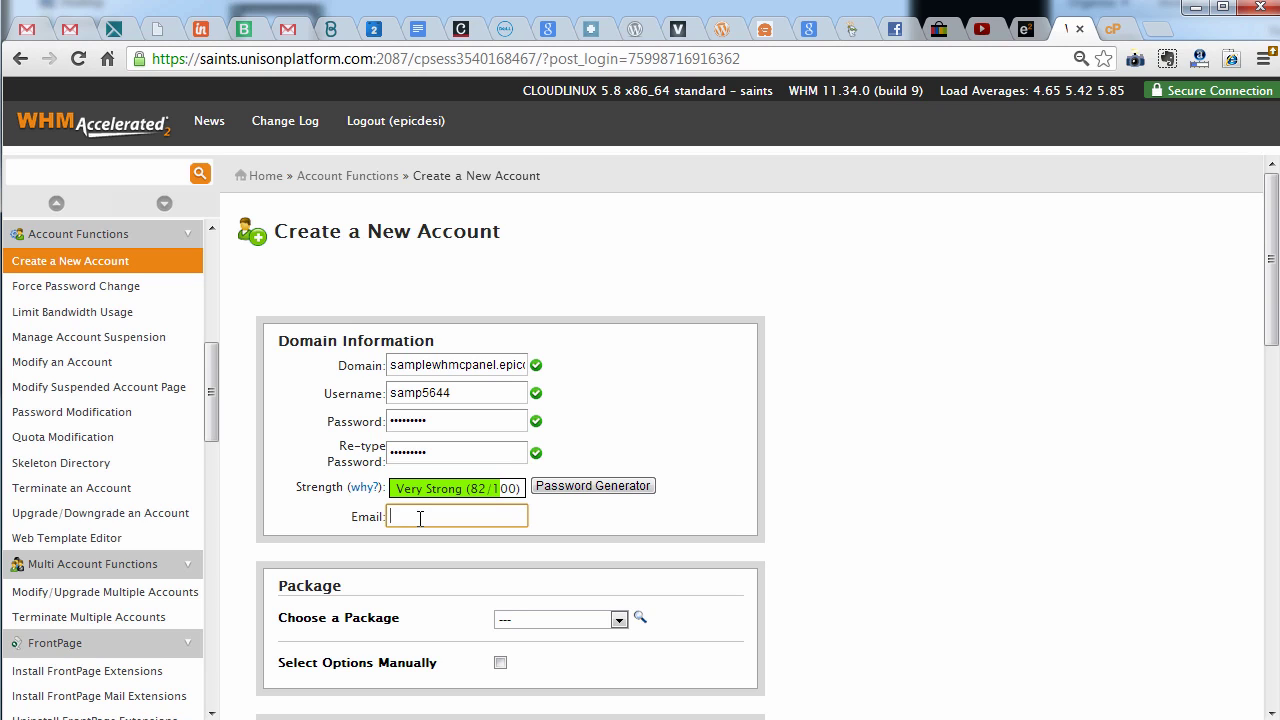
{"action": "type", "text": "kalon"}
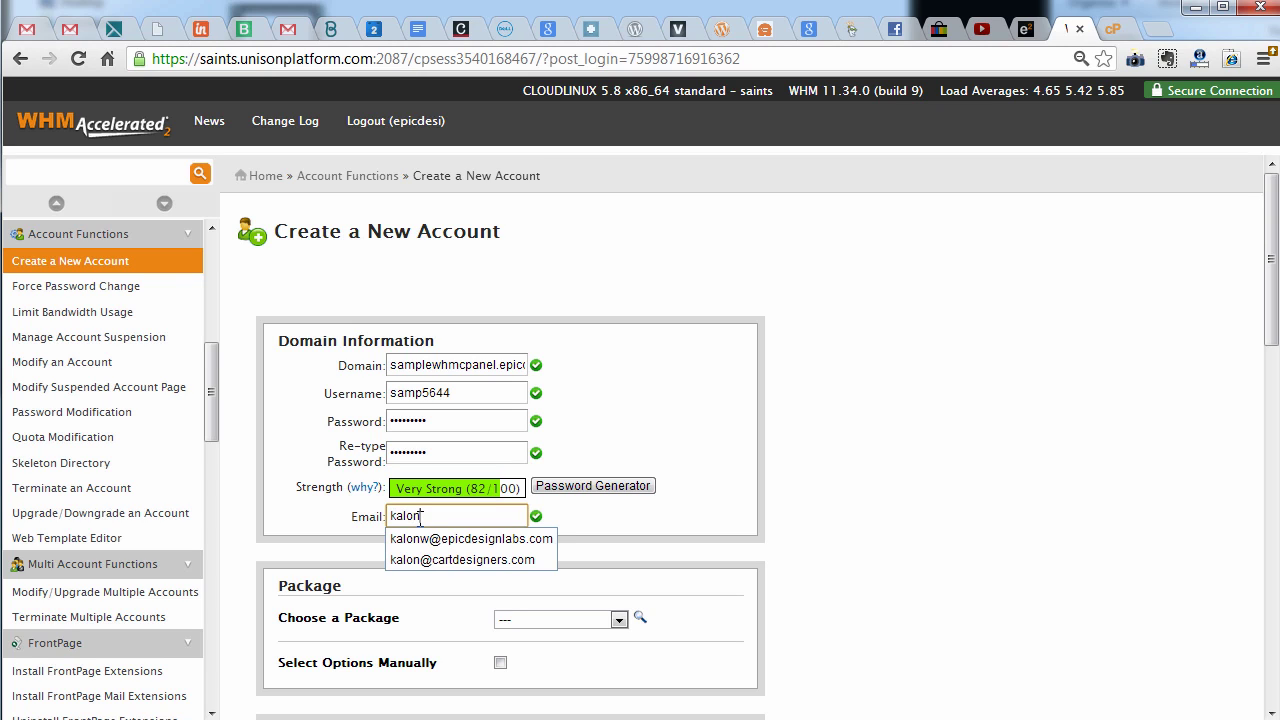
{"action": "key", "text": "Down"}
{"action": "key", "text": "Tab"}
{"action": "scroll", "coordinate": [420, 520], "scroll_direction": "down", "scroll_amount": 3}
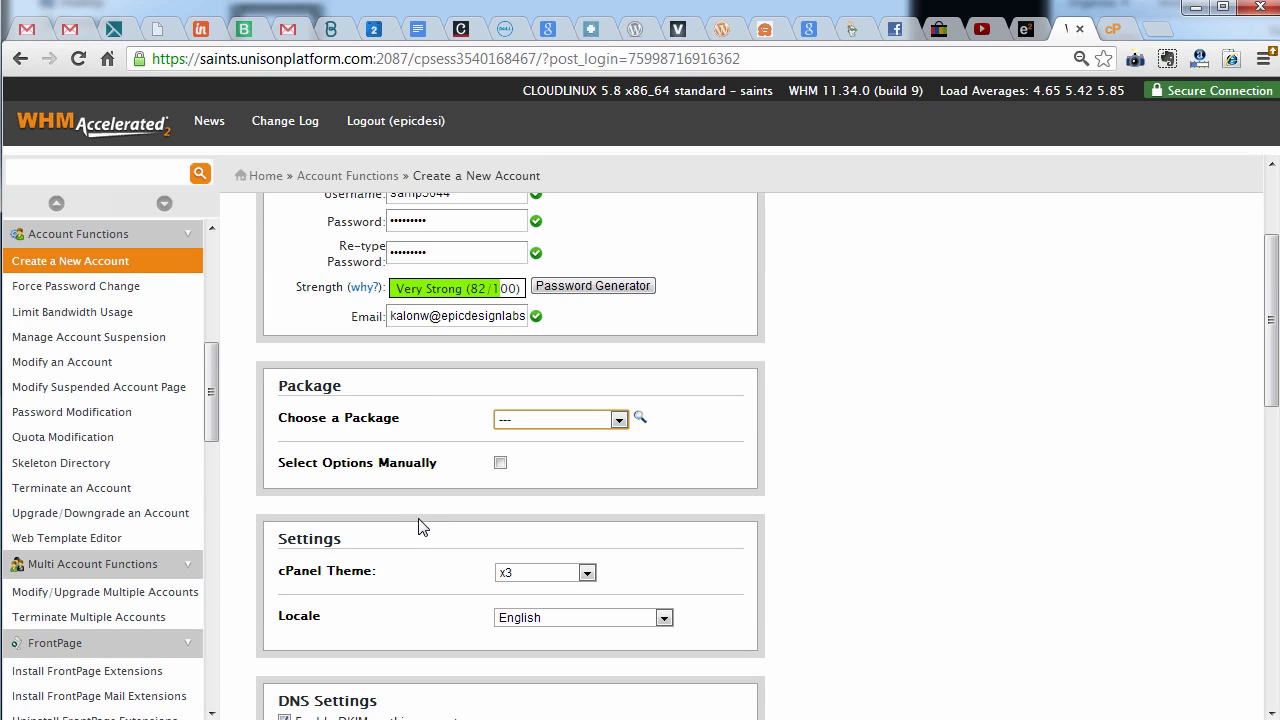
{"action": "left_click", "coordinate": [535, 322]}
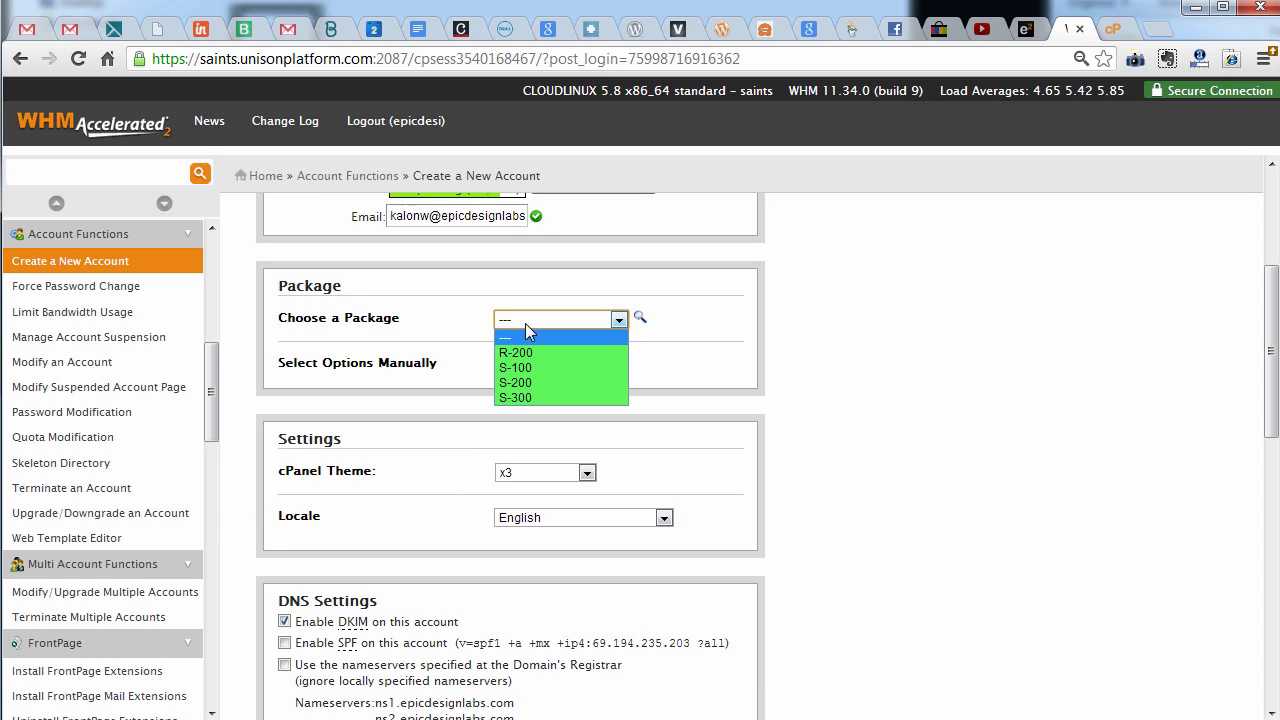
{"action": "left_click", "coordinate": [524, 318]}
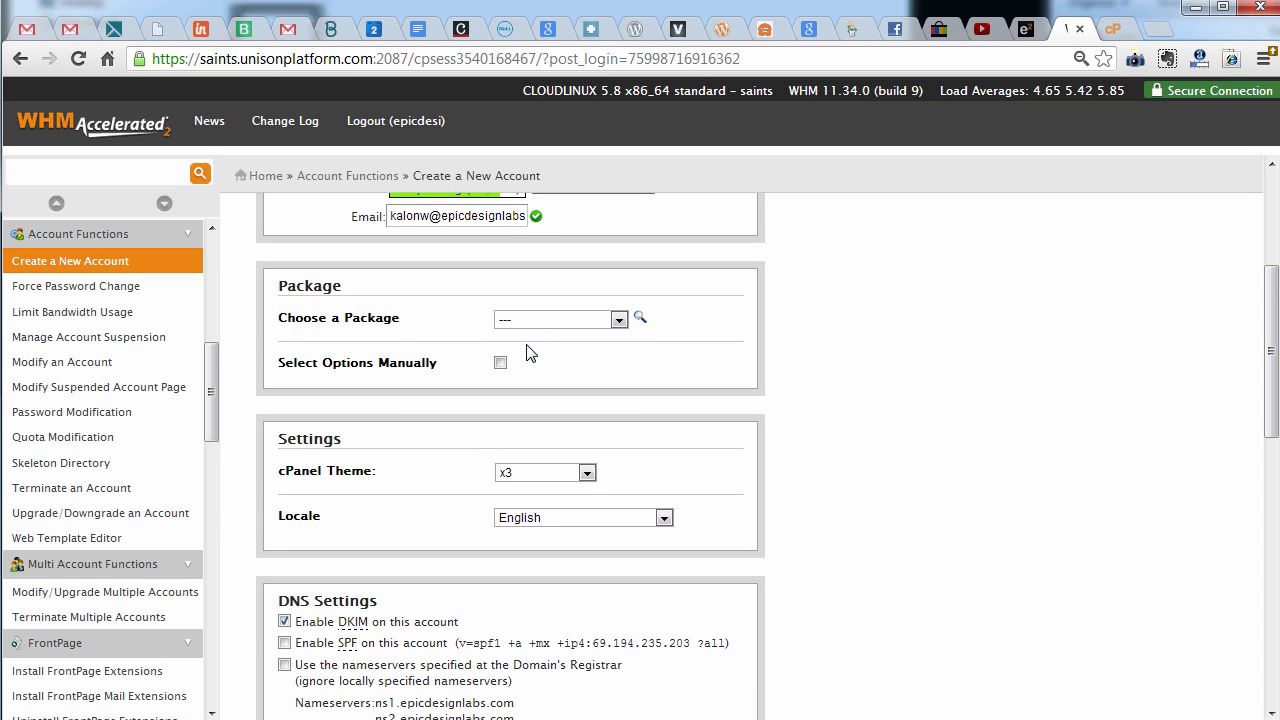
{"action": "scroll", "coordinate": [620, 392], "scroll_direction": "down", "scroll_amount": 2}
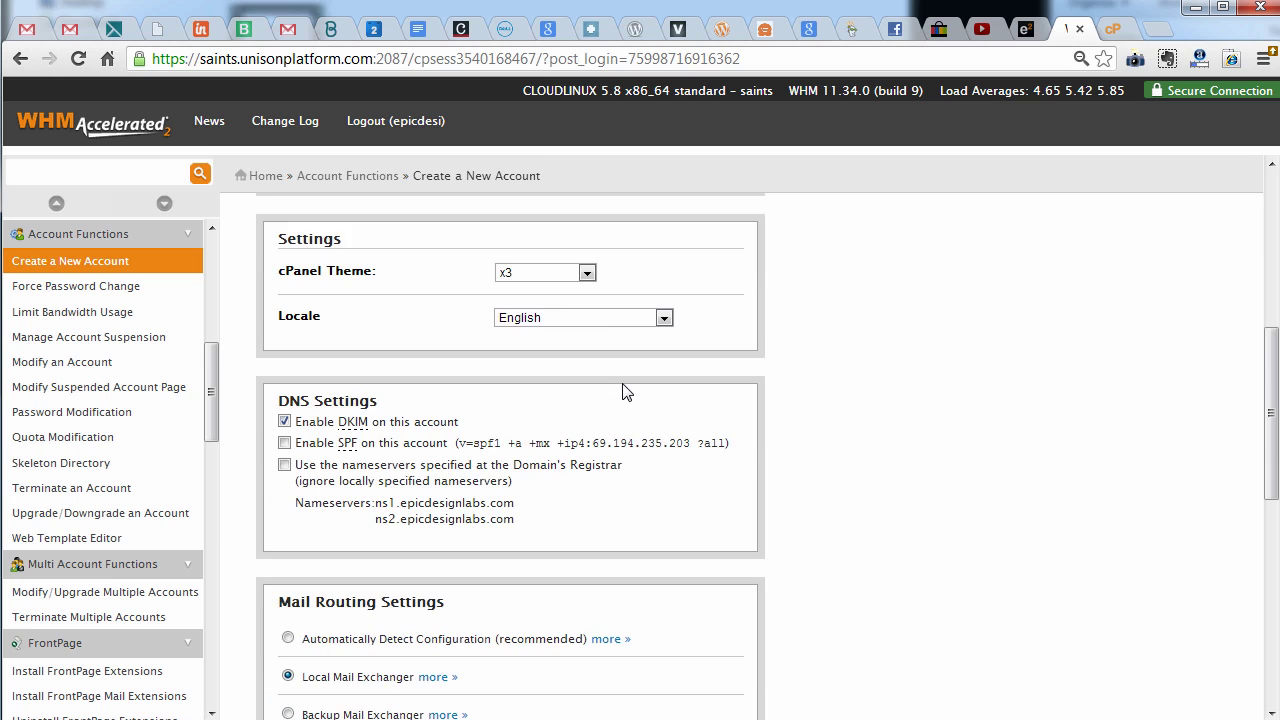
{"action": "scroll", "coordinate": [622, 392], "scroll_direction": "down", "scroll_amount": 4}
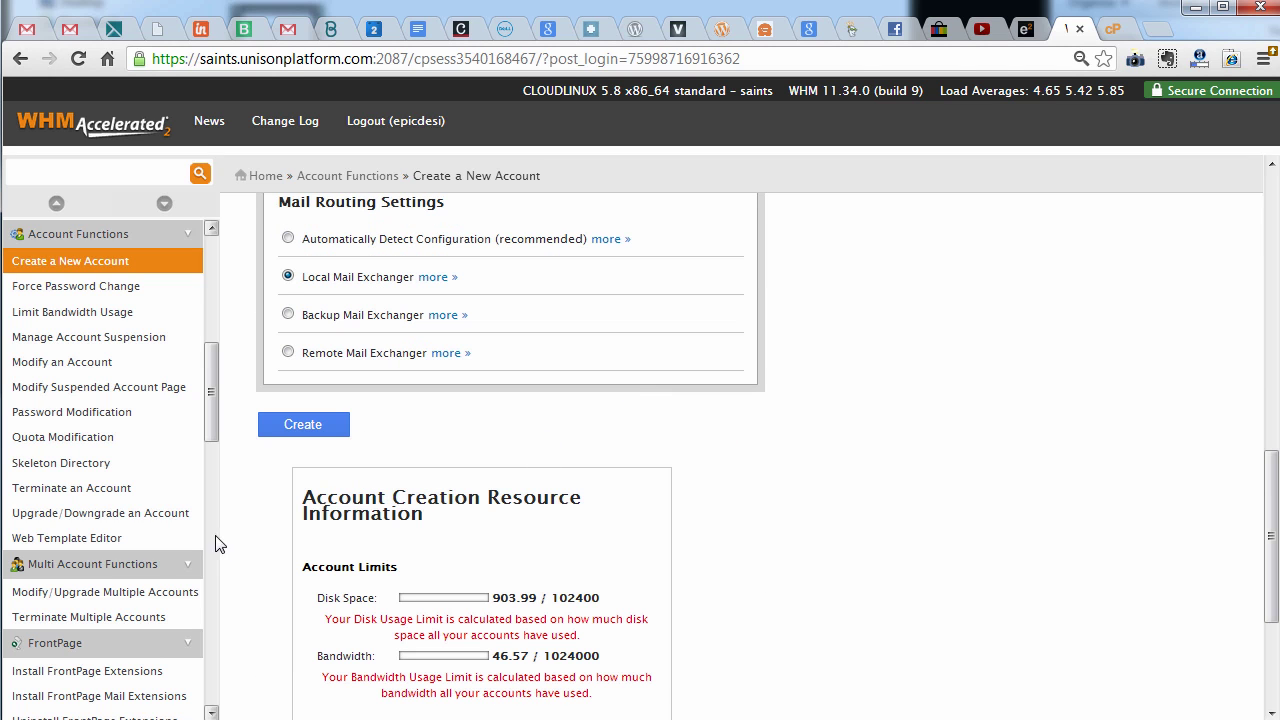
Create the samplewhmcpanel.epicdesignlabs.com account, review its creation info, and return to WHM Home
{"action": "left_click", "coordinate": [302, 425]}
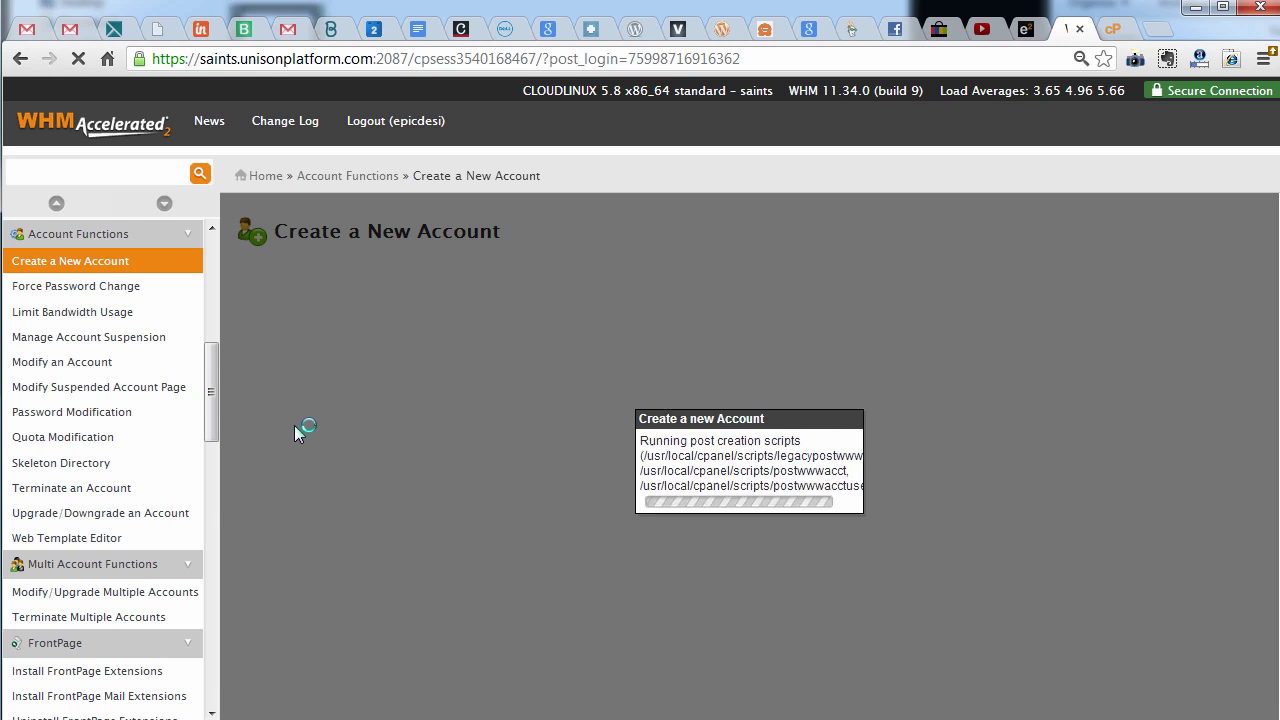
{"action": "scroll", "coordinate": [373, 470], "scroll_direction": "down", "scroll_amount": 2}
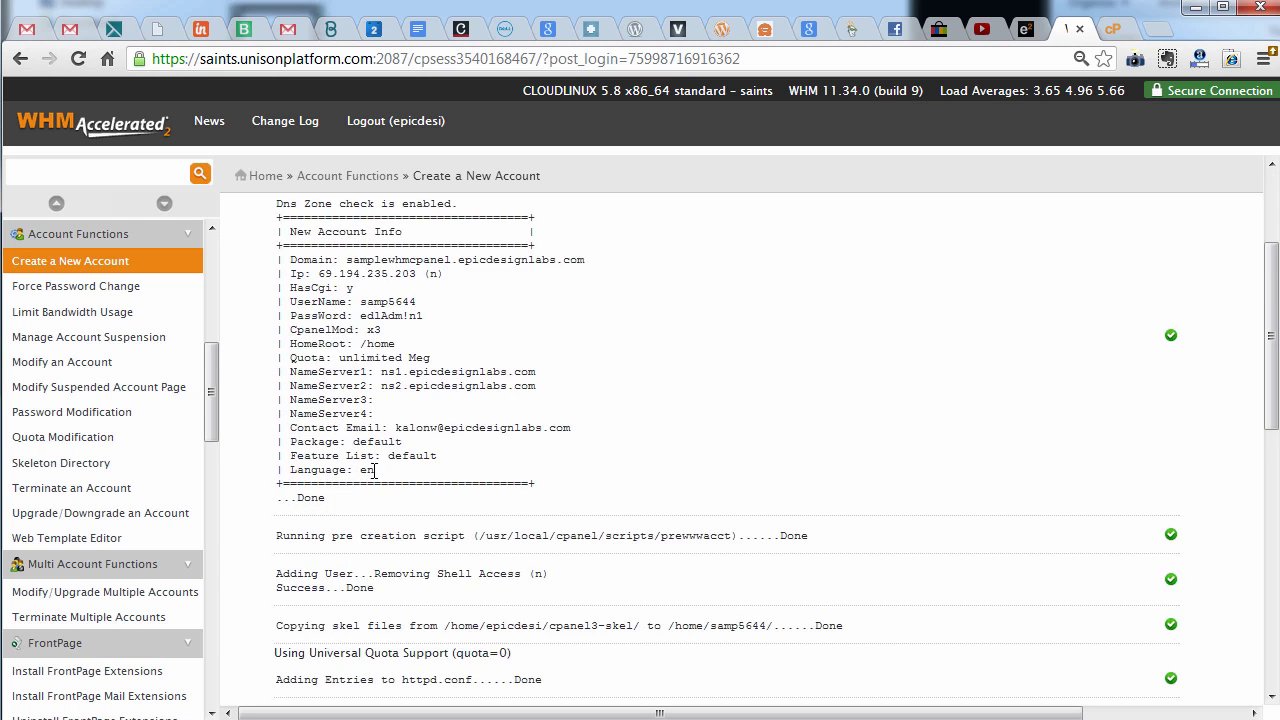
{"action": "scroll", "coordinate": [373, 473], "scroll_direction": "down", "scroll_amount": 10}
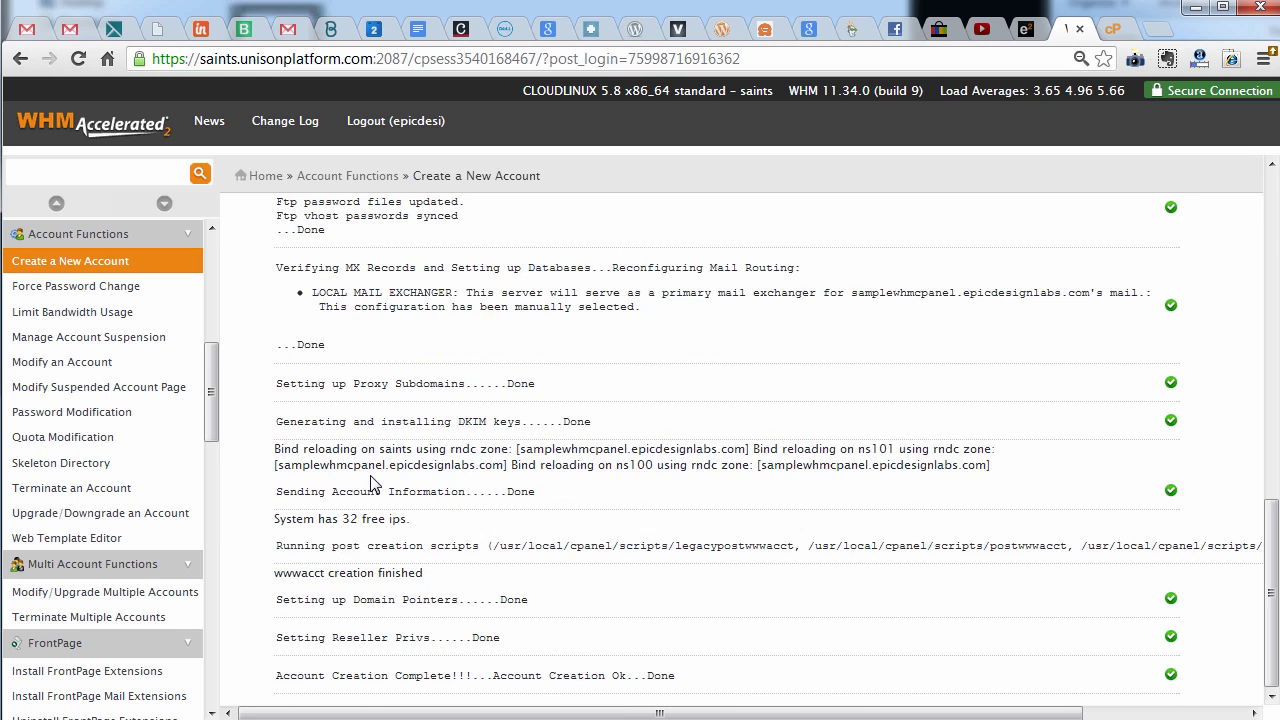
{"action": "scroll", "coordinate": [373, 473], "scroll_direction": "up", "scroll_amount": 12}
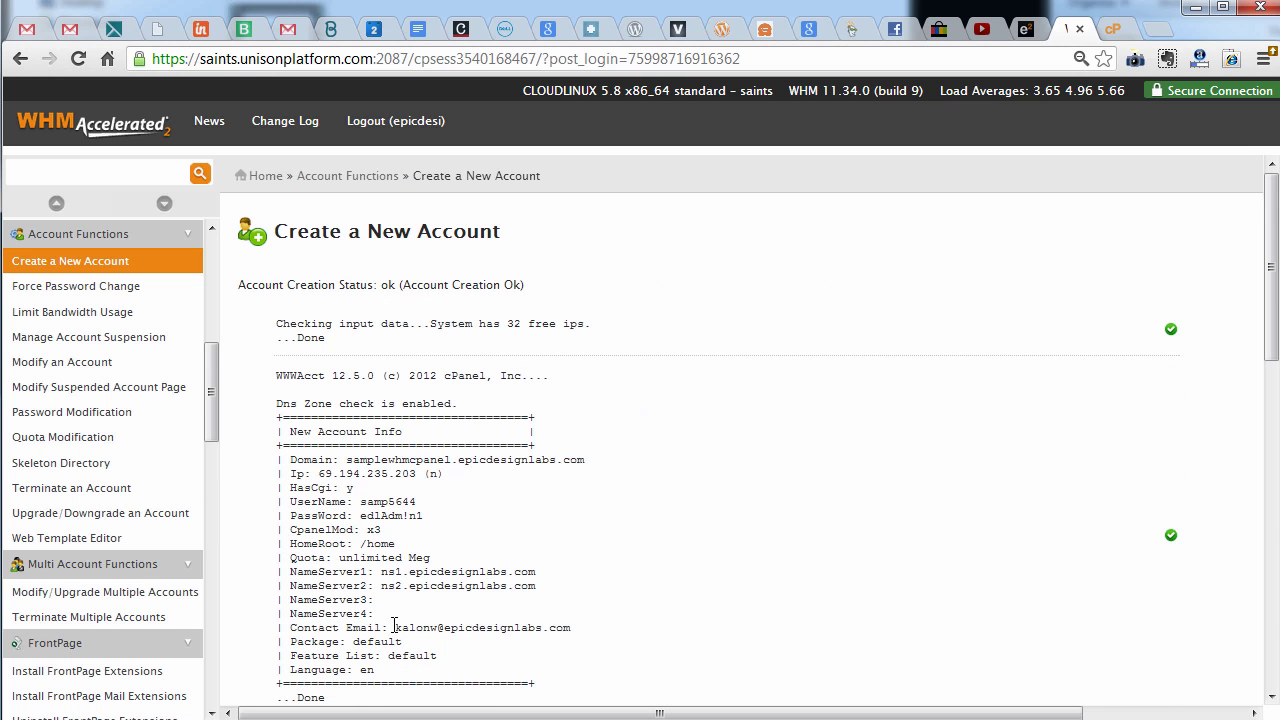
{"action": "left_click_drag", "start_coordinate": [390, 669], "coordinate": [258, 440]}
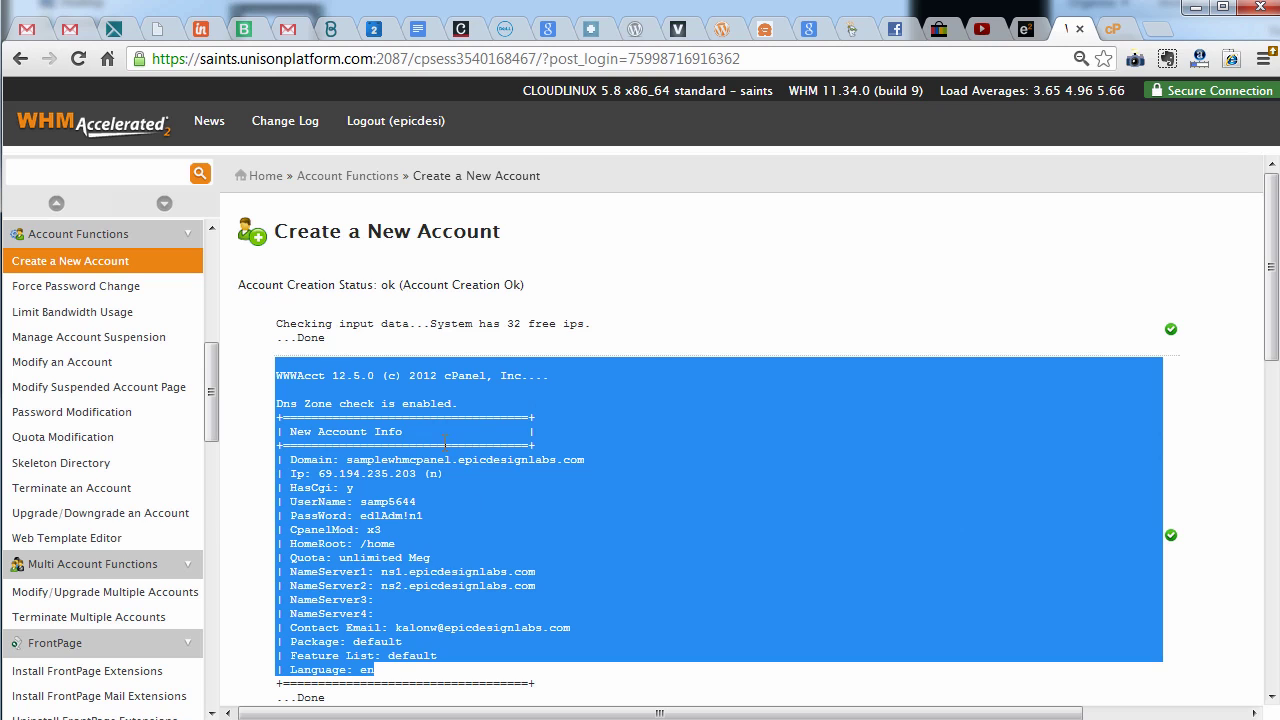
{"action": "left_click", "coordinate": [266, 176]}
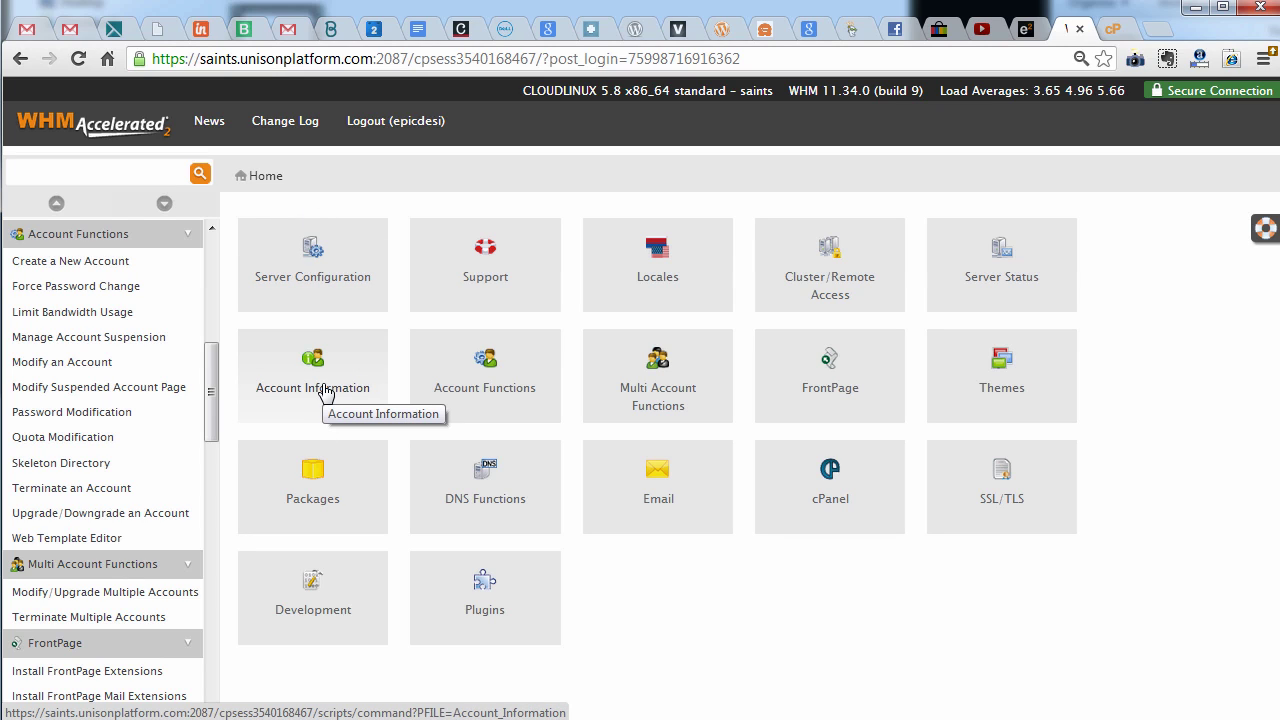
List accounts filtered to samplewhmcpanel.epicdesignlabs.com, showing IP 69.194.235.203 and unlimited quota
{"action": "left_click", "coordinate": [464, 503]}
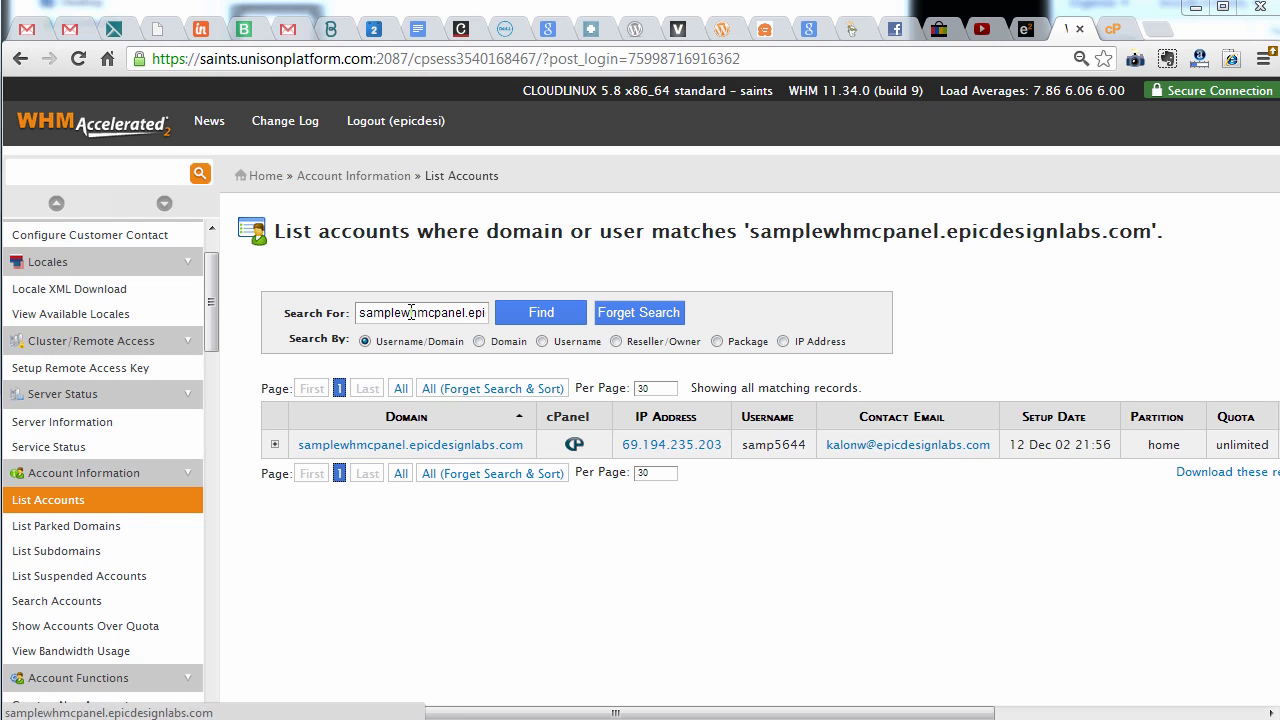
{"action": "mouse_move", "coordinate": [362, 313]}
{"action": "left_mouse_down"}
{"action": "mouse_move", "coordinate": [536, 313]}
{"action": "mouse_move", "coordinate": [362, 313]}
{"action": "left_mouse_up"}
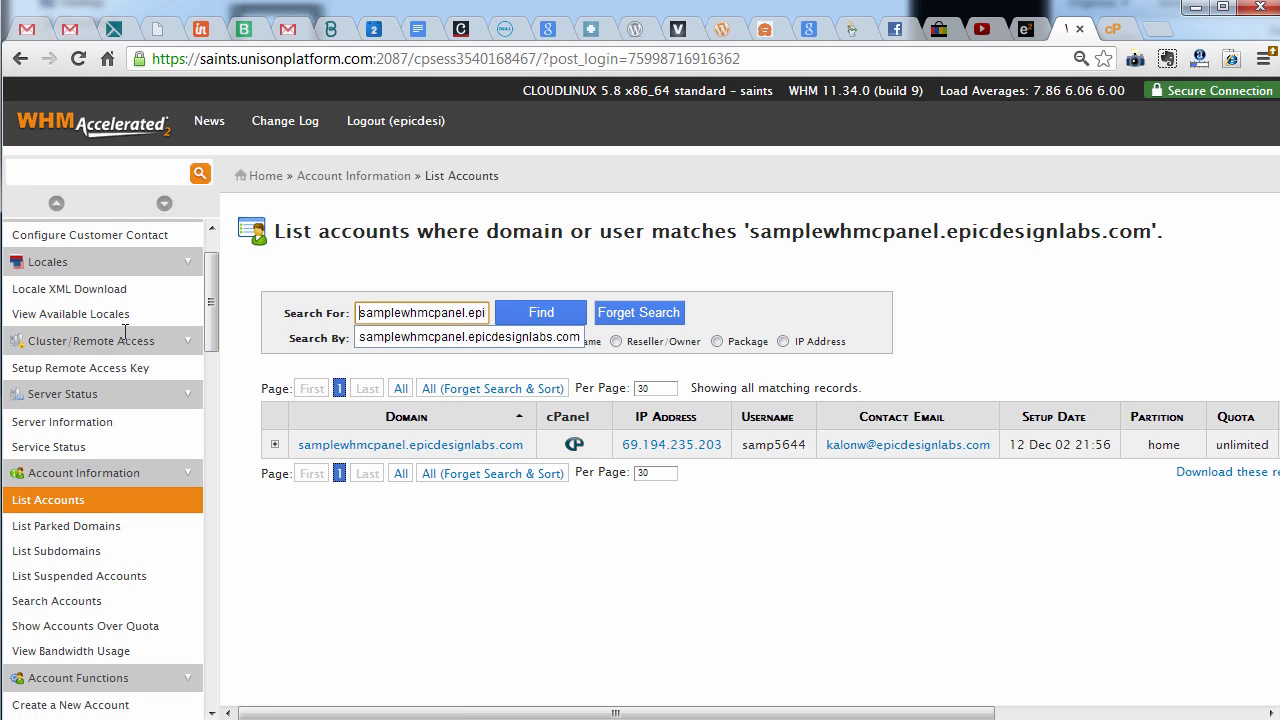
{"action": "left_click", "coordinate": [471, 284]}
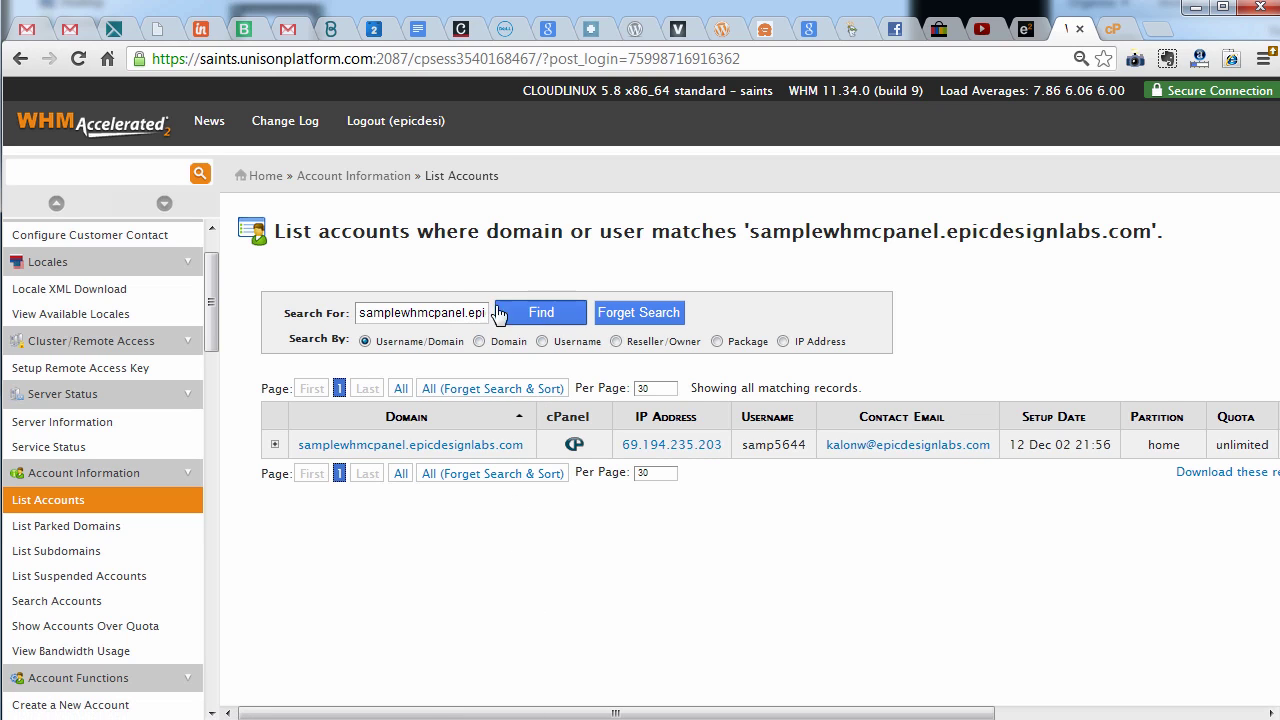
{"action": "left_click", "coordinate": [451, 476]}
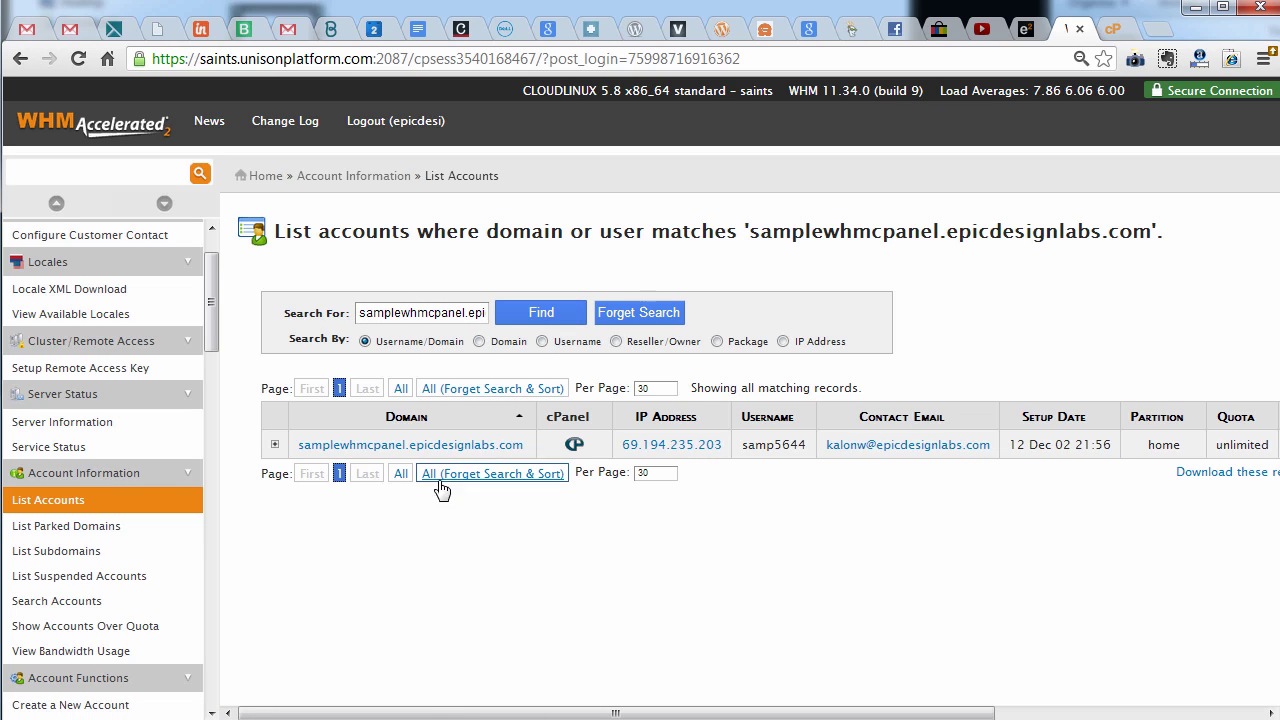
{"action": "left_click", "coordinate": [410, 475]}
Open the new account's cPanel, decline the getting-started wizard, and highlight its main domain
{"action": "left_click", "coordinate": [575, 450]}
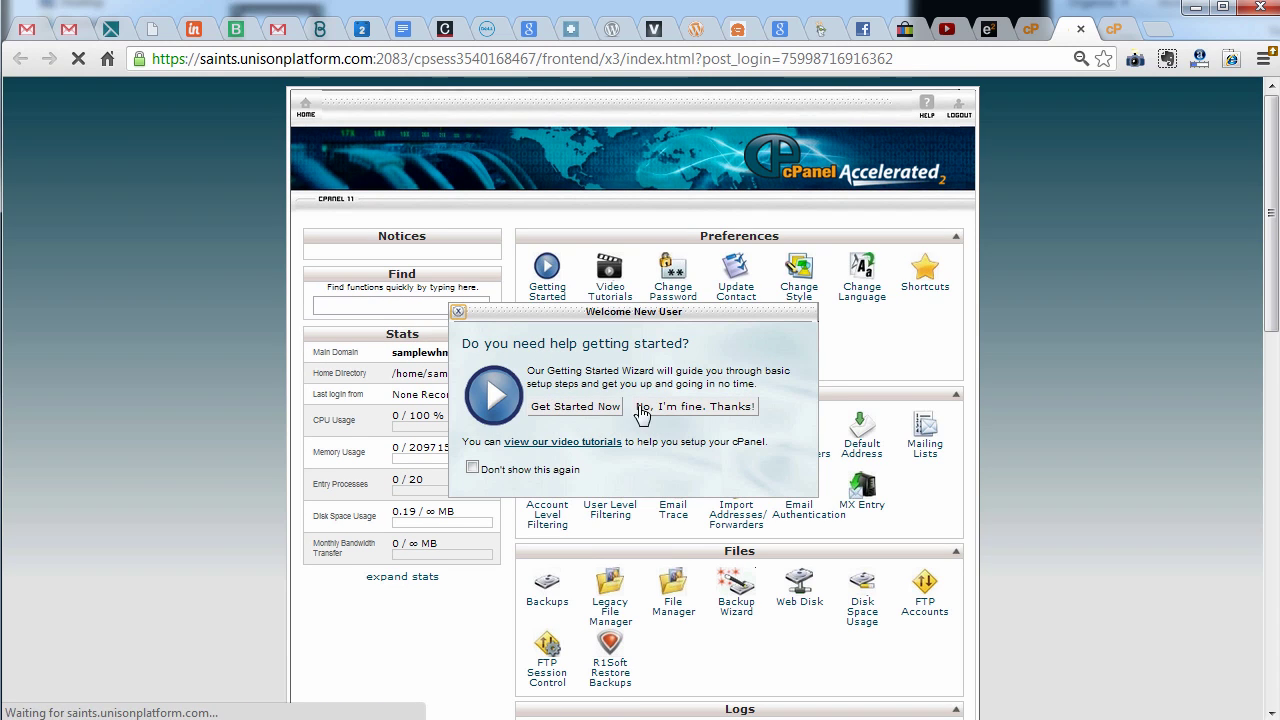
{"action": "left_click", "coordinate": [680, 407]}
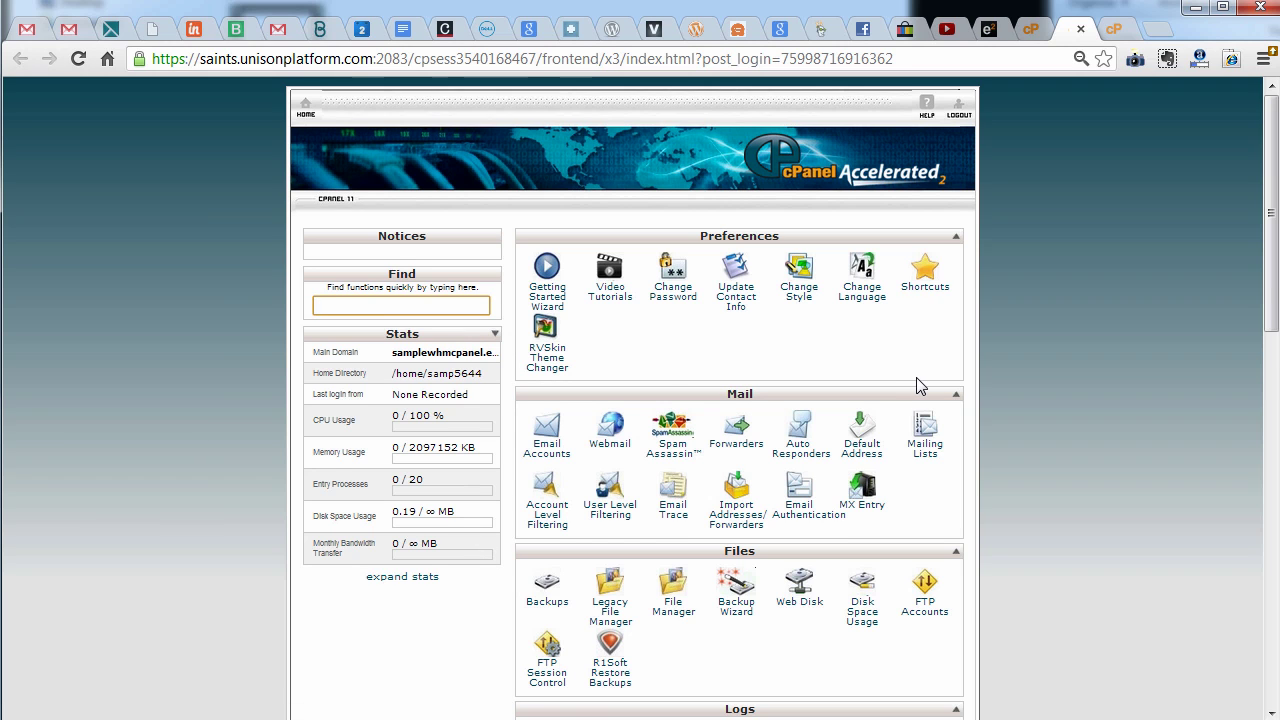
{"action": "scroll", "coordinate": [920, 386], "scroll_direction": "down", "scroll_amount": 2}
{"action": "scroll", "coordinate": [948, 377], "scroll_direction": "down", "scroll_amount": 5}
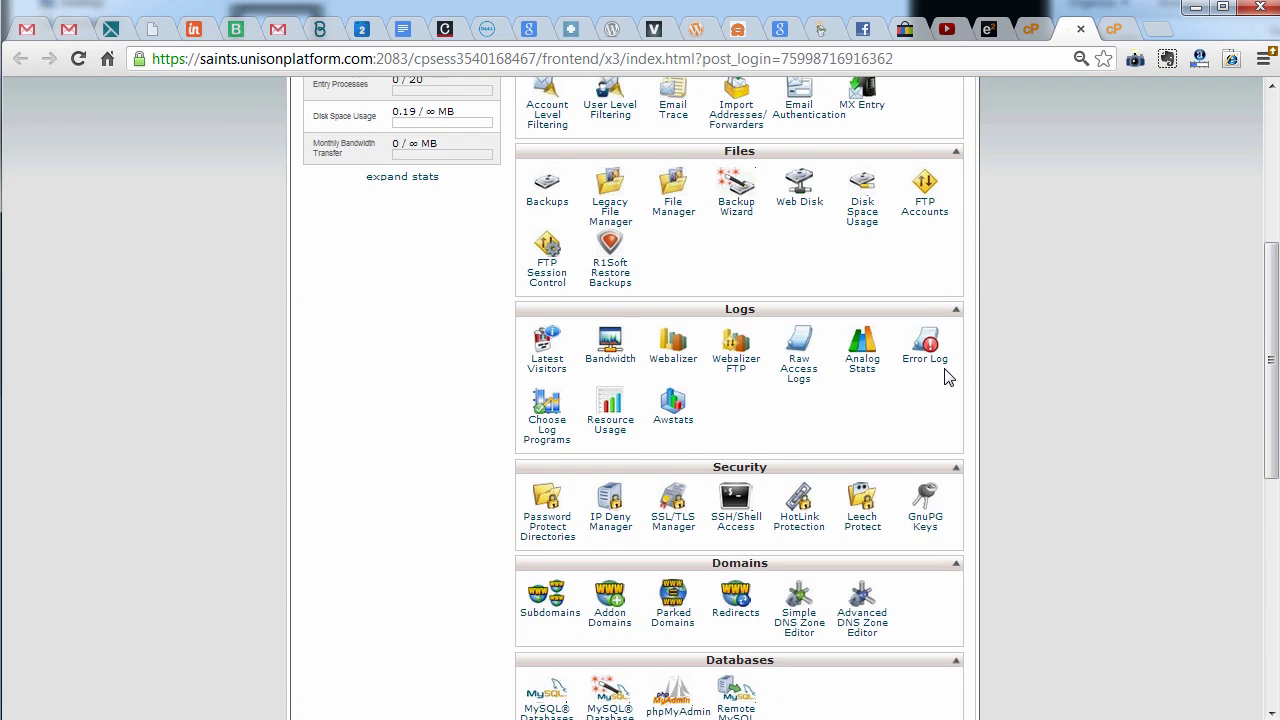
{"action": "scroll", "coordinate": [948, 377], "scroll_direction": "up", "scroll_amount": 7}
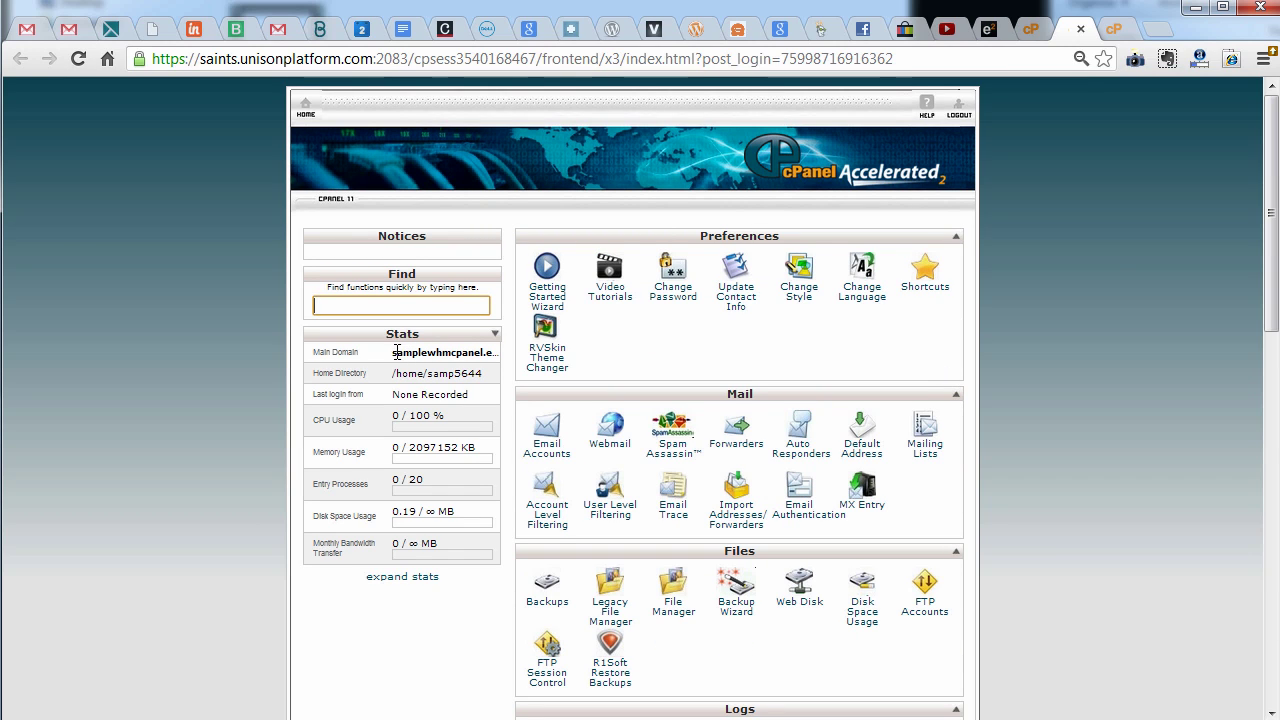
{"action": "left_click_drag", "start_coordinate": [393, 352], "coordinate": [483, 351]}
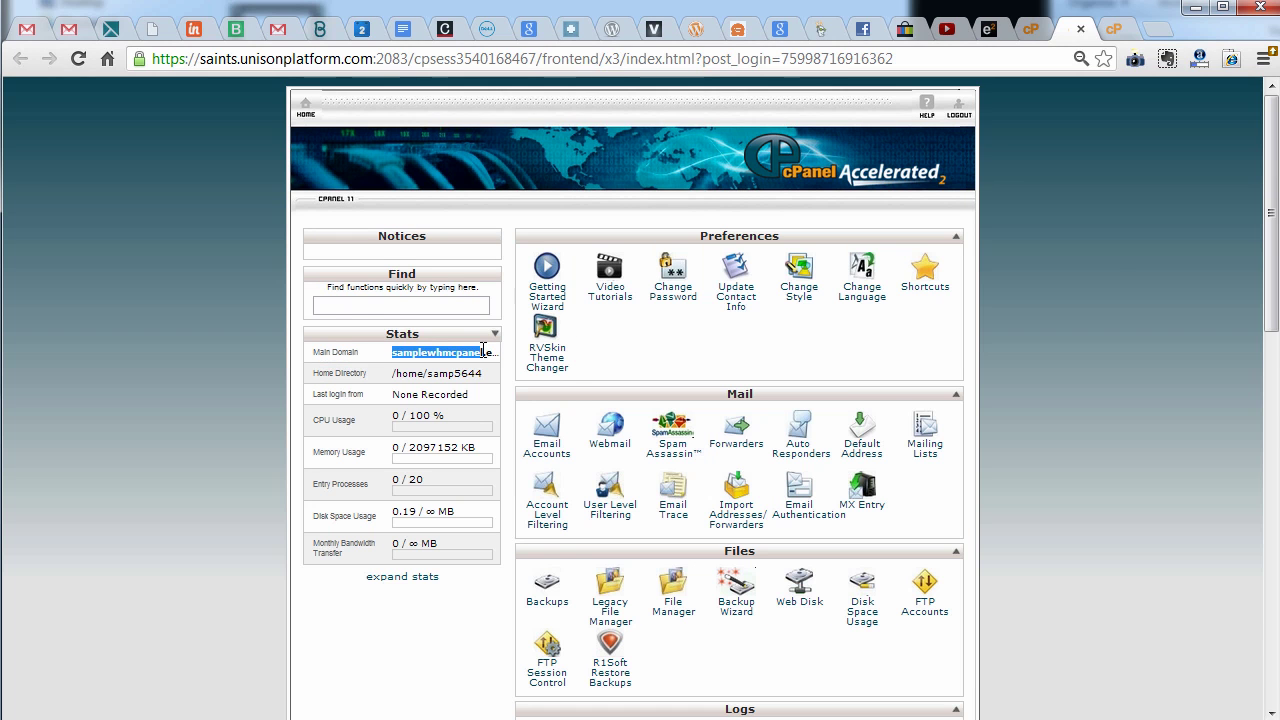
Launch the WordPress installer from the Softaculous Apps Installer section
{"action": "scroll", "coordinate": [997, 420], "scroll_direction": "down", "scroll_amount": 6}
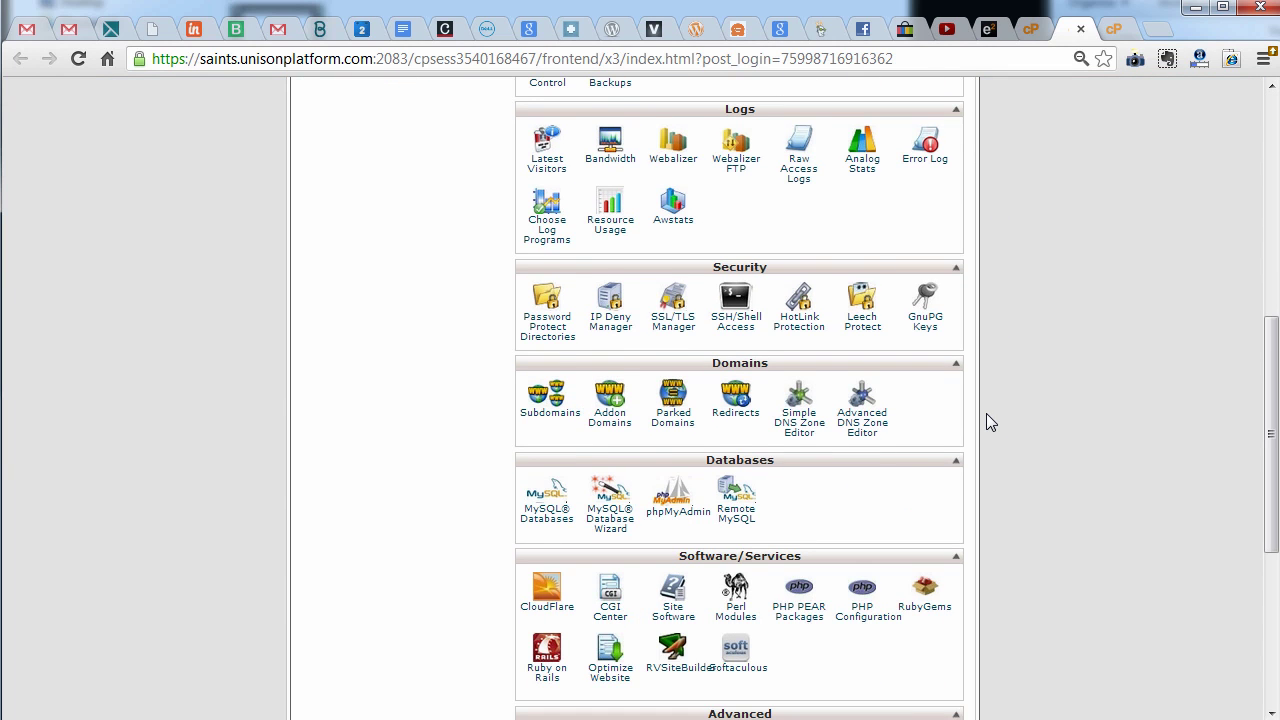
{"action": "scroll", "coordinate": [983, 420], "scroll_direction": "down", "scroll_amount": 4}
{"action": "scroll", "coordinate": [977, 434], "scroll_direction": "up", "scroll_amount": 2}
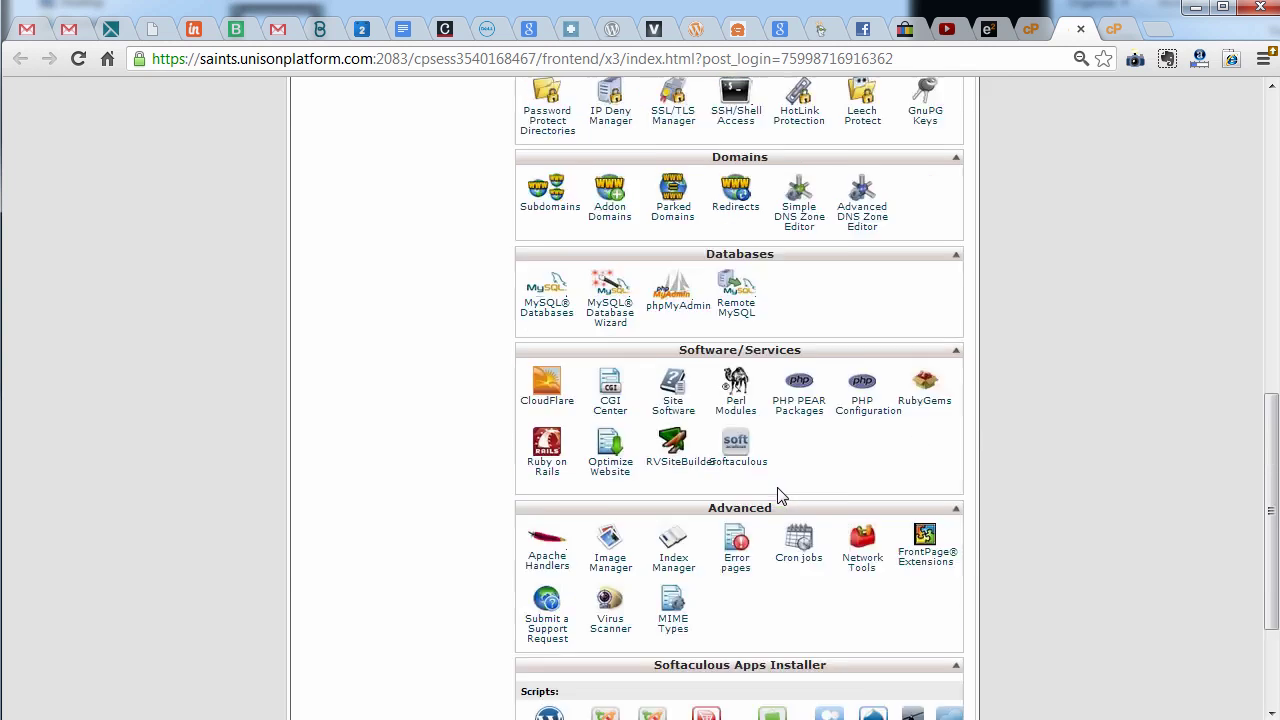
{"action": "scroll", "coordinate": [780, 490], "scroll_direction": "up", "scroll_amount": 8}
{"action": "scroll", "coordinate": [639, 448], "scroll_direction": "down", "scroll_amount": 10}
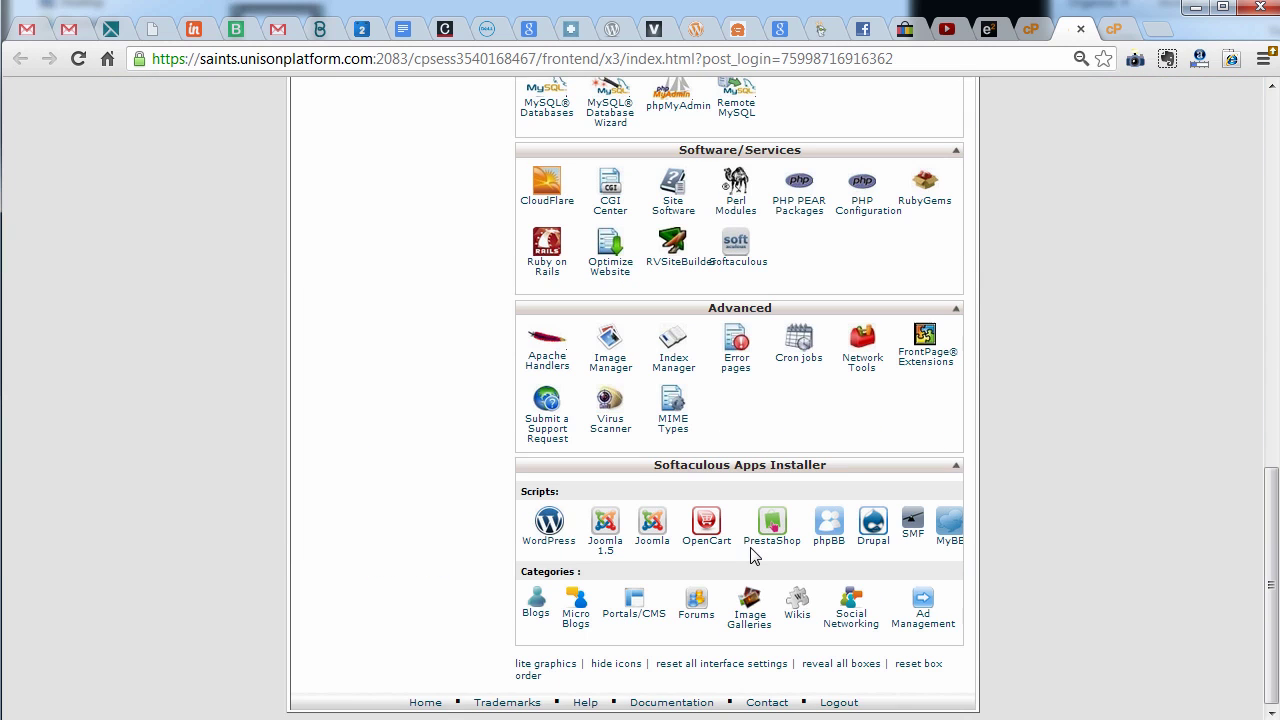
{"action": "left_click", "coordinate": [548, 527]}
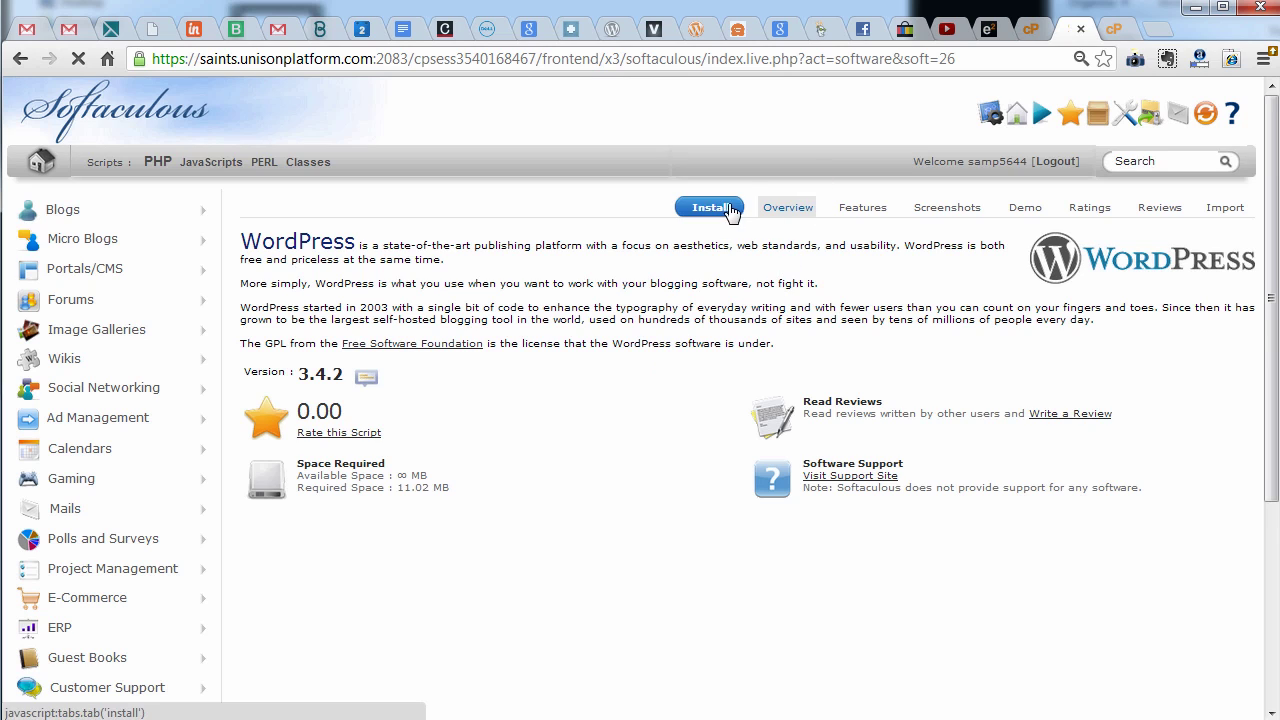
Install on samplewhmcpanel.epicdesignlabs.com with In Directory cleared so WordPress goes to the root
{"action": "left_click", "coordinate": [722, 208]}
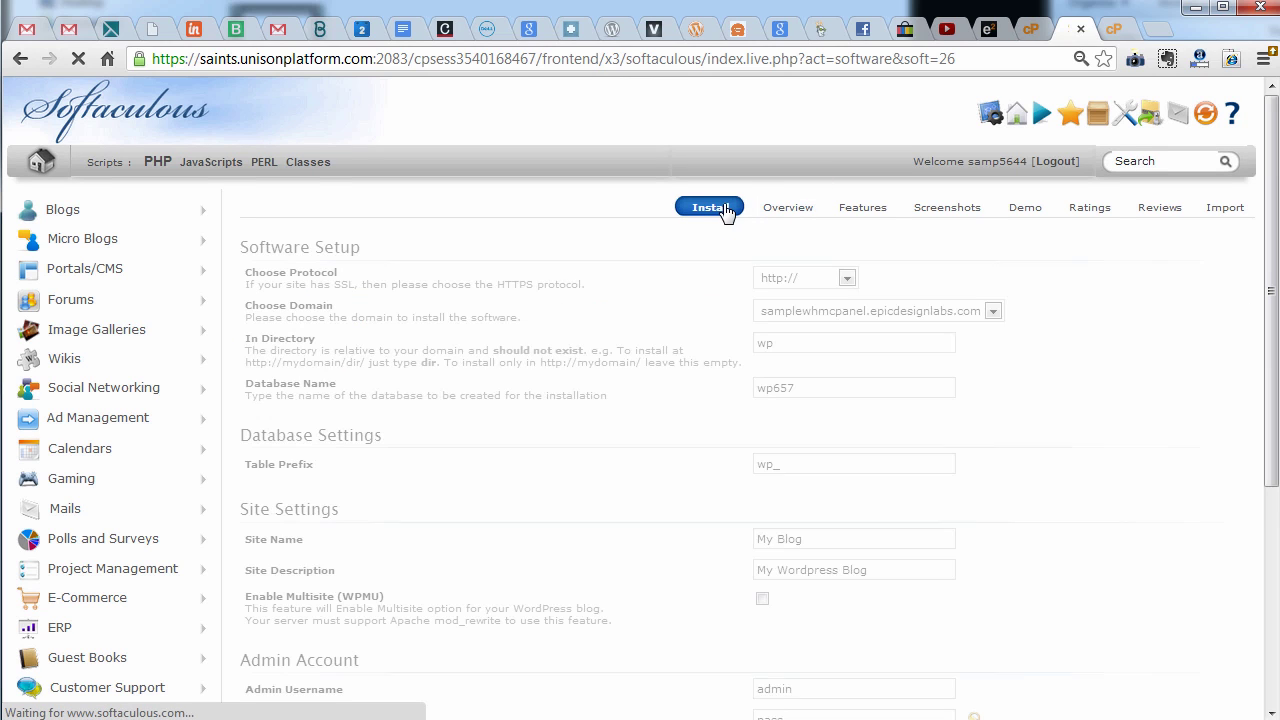
{"action": "left_click", "coordinate": [817, 311]}
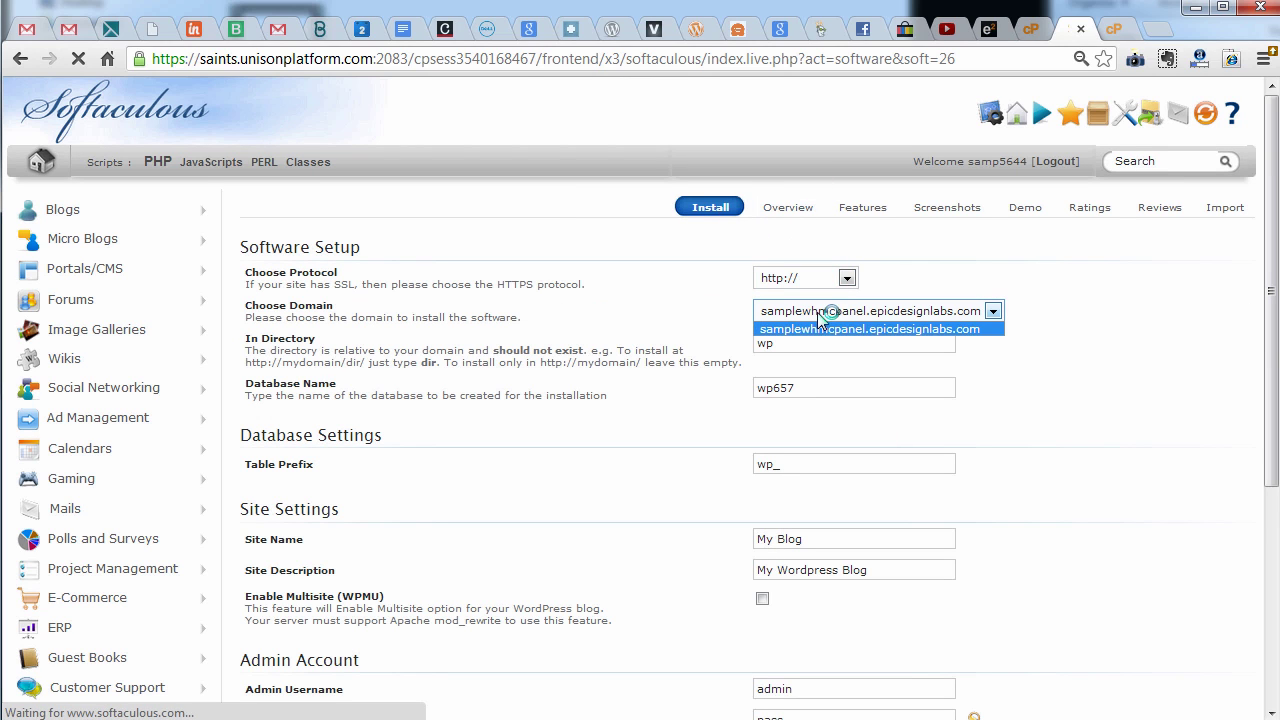
{"action": "left_click", "coordinate": [828, 326]}
{"action": "left_click_drag", "start_coordinate": [890, 366], "coordinate": [737, 343]}
{"action": "key", "text": "BackSpace"}
{"action": "key", "text": "Tab"}
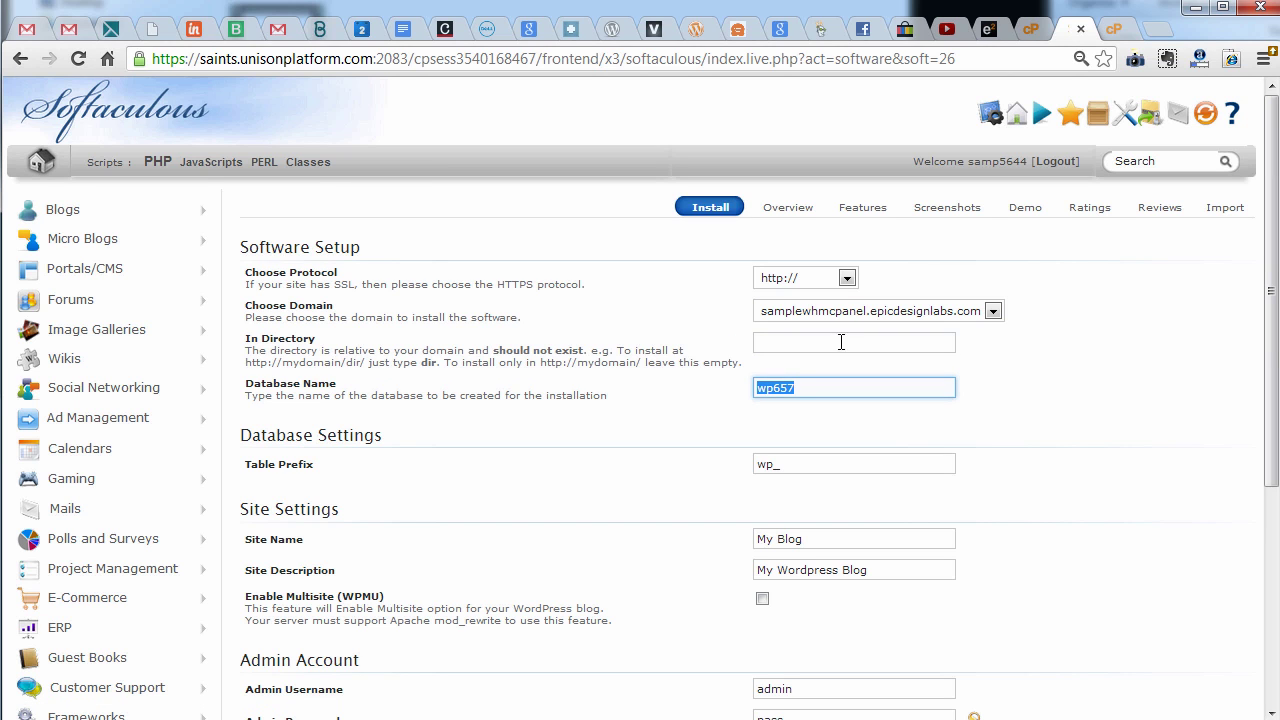
{"action": "scroll", "coordinate": [857, 340], "scroll_direction": "down", "scroll_amount": 2}
{"action": "scroll", "coordinate": [770, 541], "scroll_direction": "up", "scroll_amount": 1}
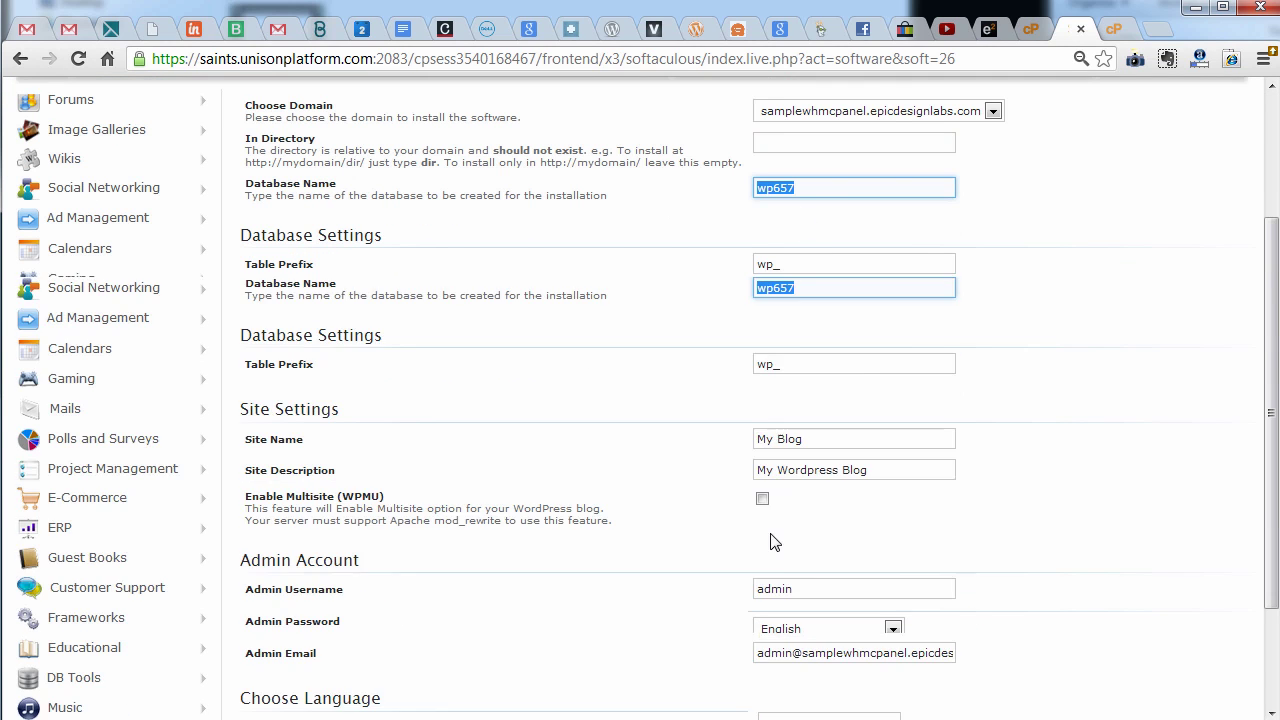
{"action": "scroll", "coordinate": [770, 541], "scroll_direction": "down", "scroll_amount": 1}
Replace the admin email with the suggested address and run the WordPress installation
{"action": "left_click_drag", "start_coordinate": [777, 455], "coordinate": [1187, 457]}
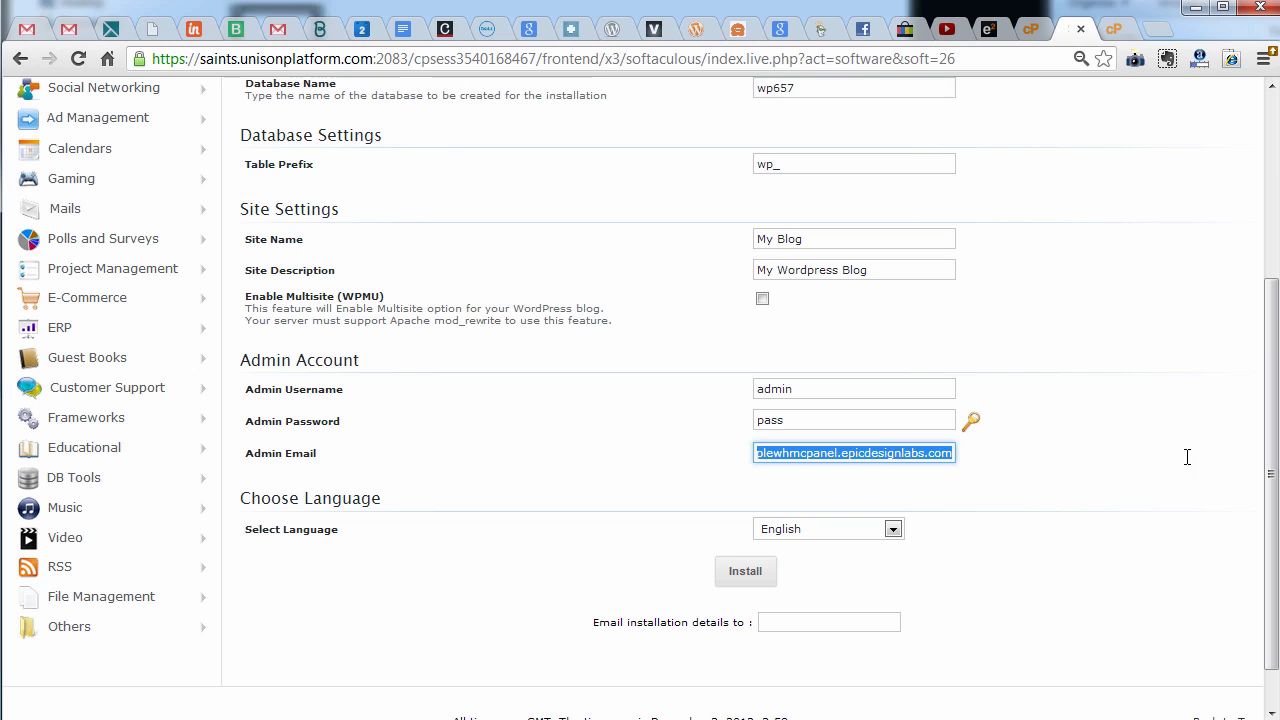
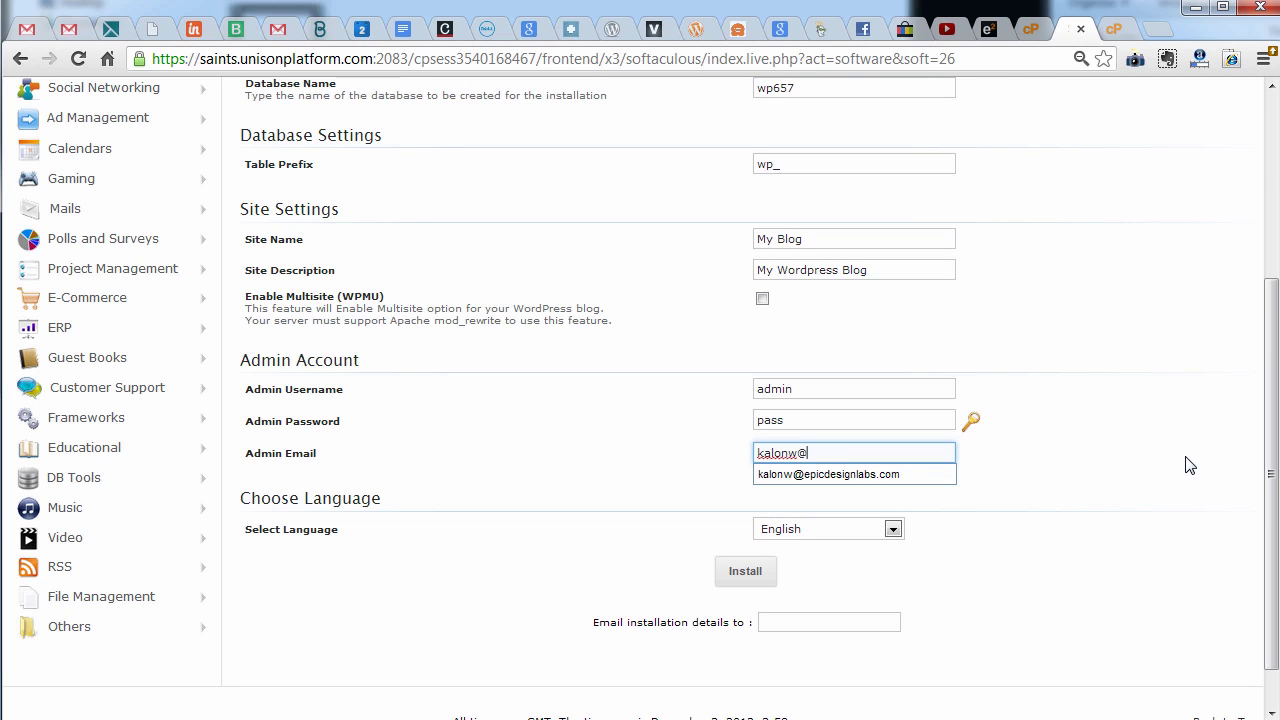
{"action": "key", "text": "Down"}
{"action": "key", "text": "Tab"}
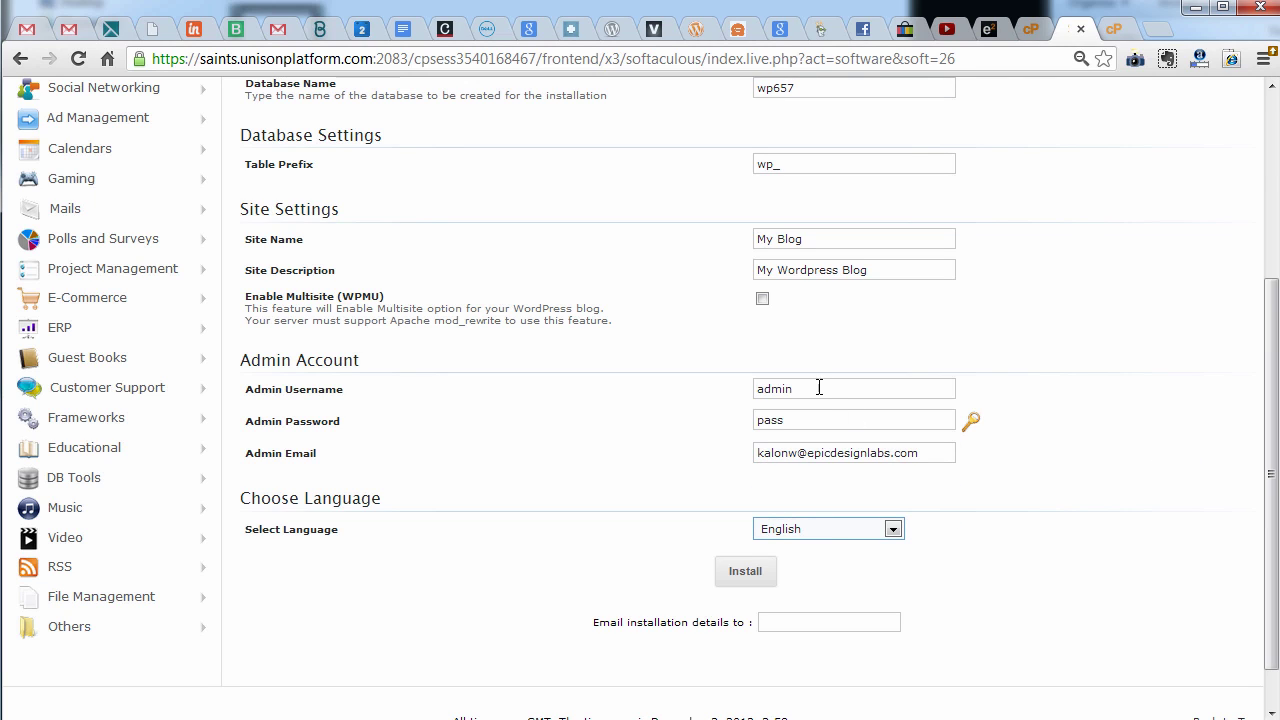
{"action": "left_click_drag", "start_coordinate": [808, 420], "coordinate": [703, 437]}
{"action": "scroll", "coordinate": [600, 470], "scroll_direction": "down", "scroll_amount": 1}
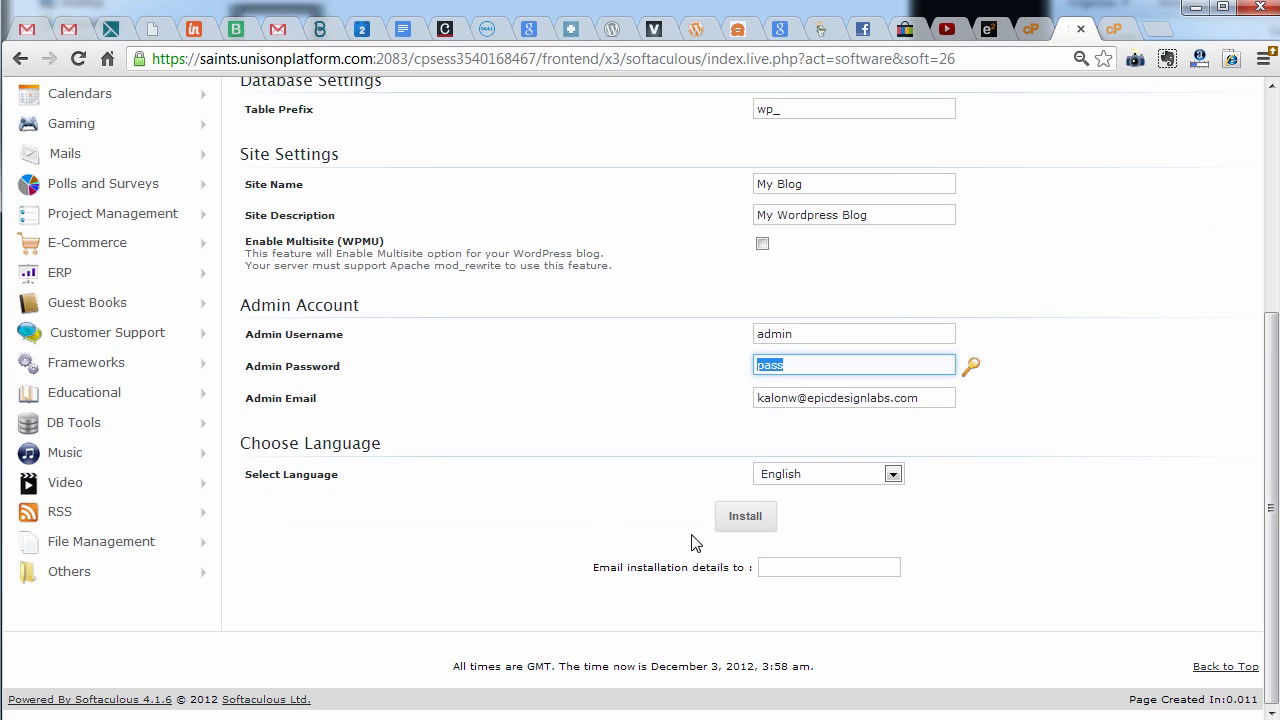
{"action": "left_click", "coordinate": [734, 526]}
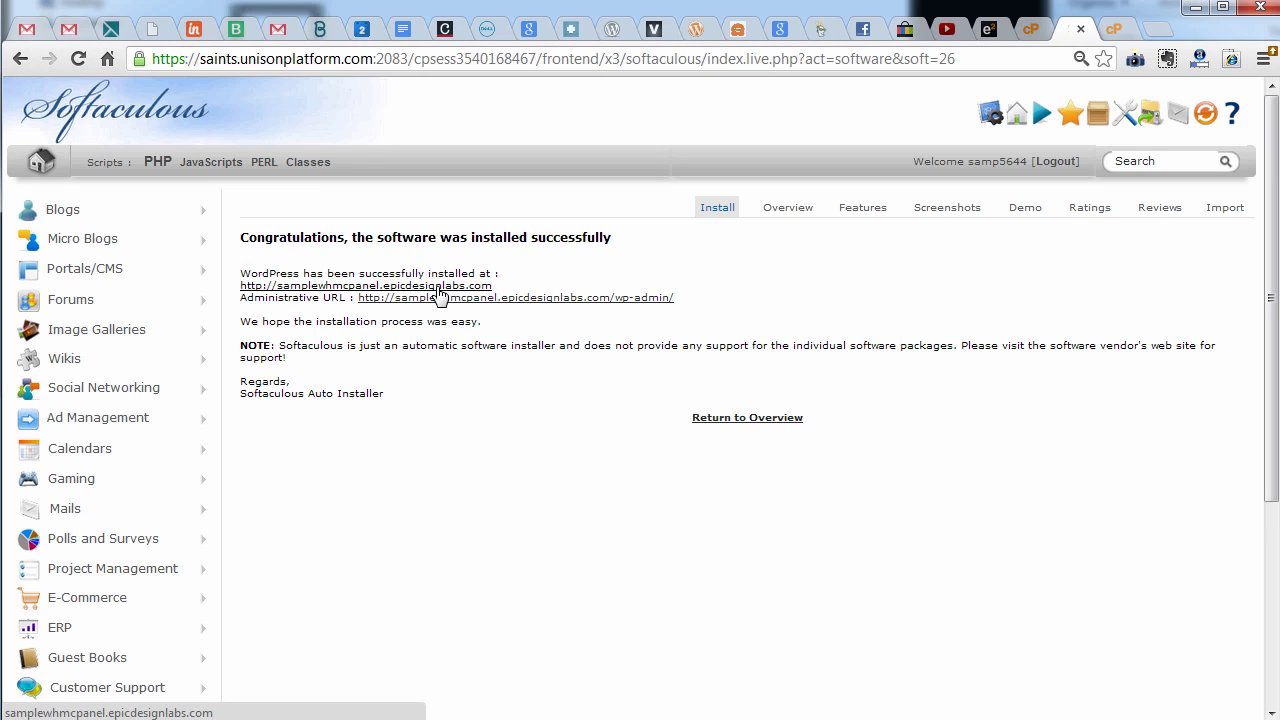
Open the live My Blog site at samplewhmcpanel.epicdesignlabs.com and highlight its address
{"action": "left_click", "coordinate": [440, 290]}
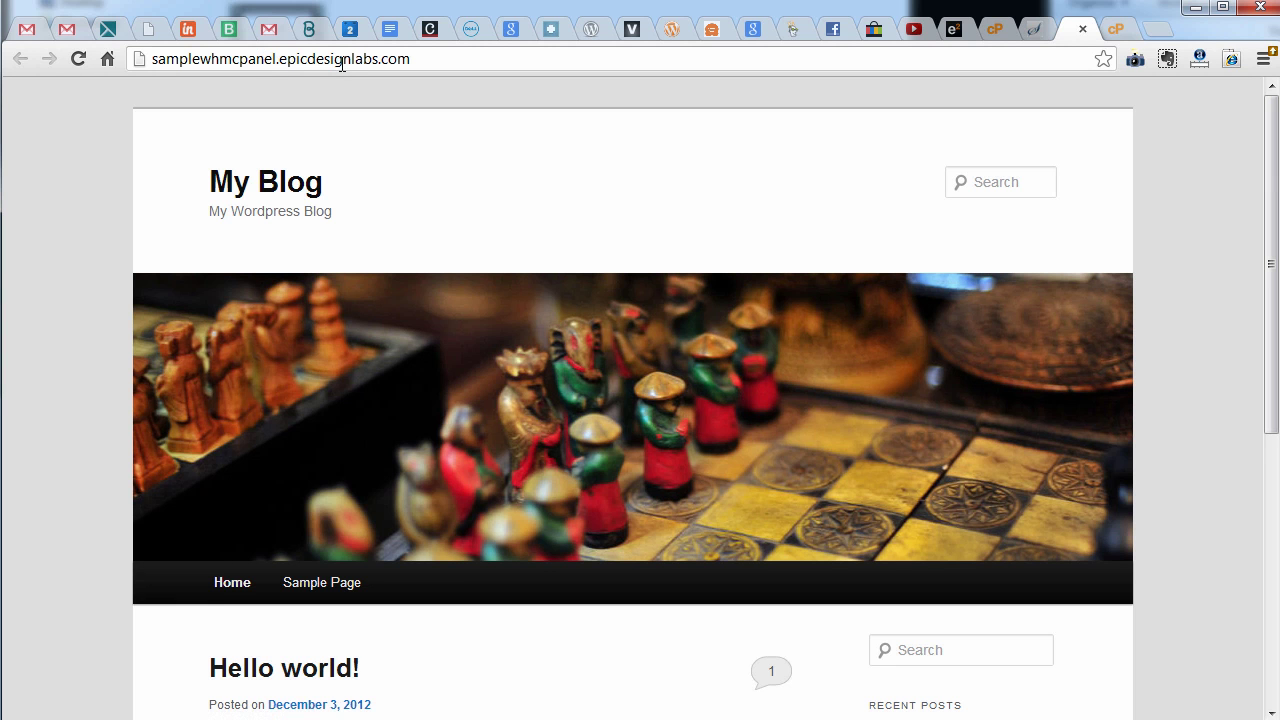
{"action": "left_click", "coordinate": [453, 57]}
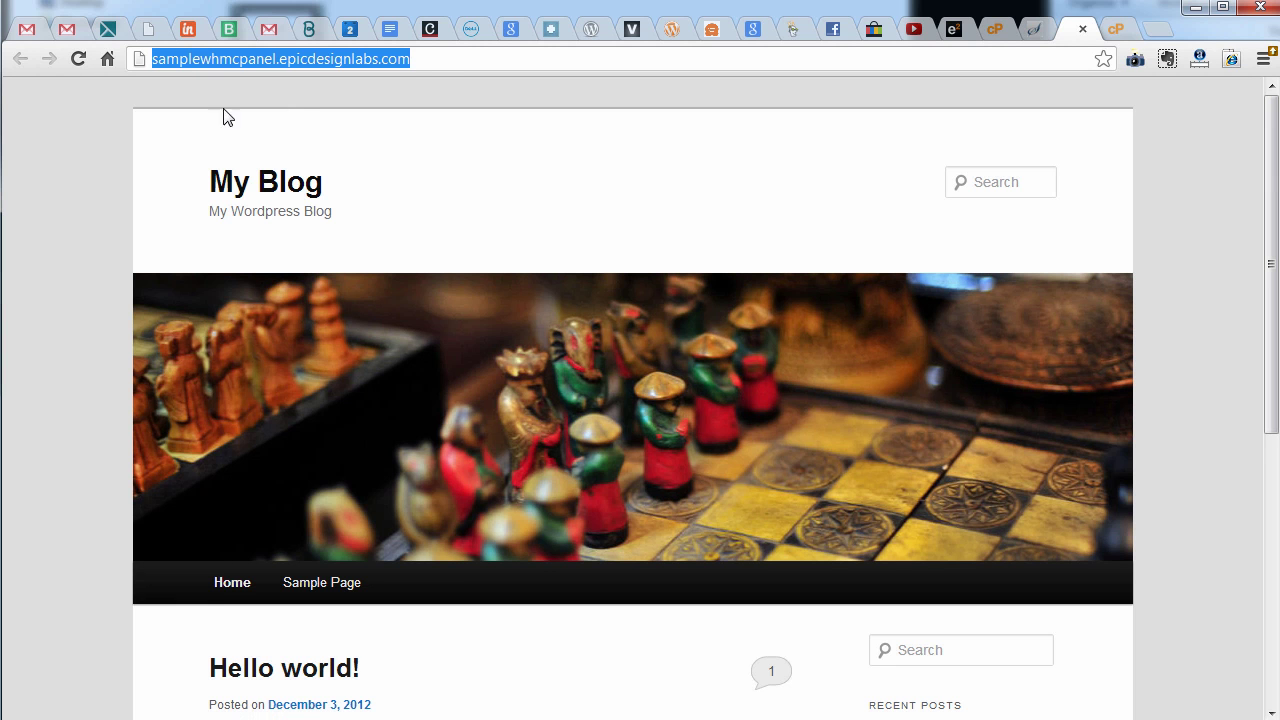